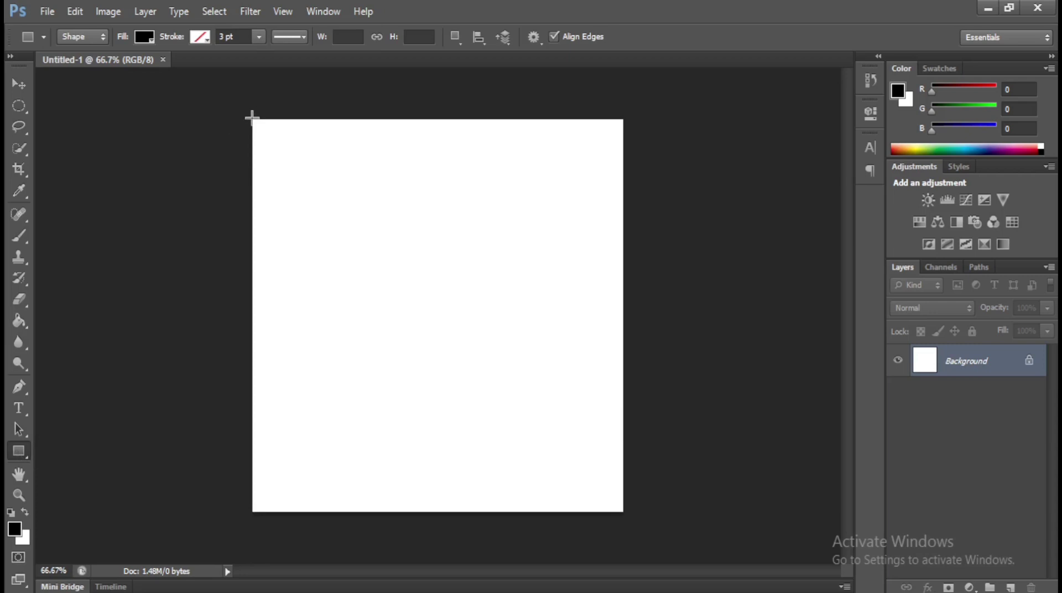
Draw a black rectangle about 393 × 725 px covering the left part of the canvas from top to bottom
key("ctrl+plus")
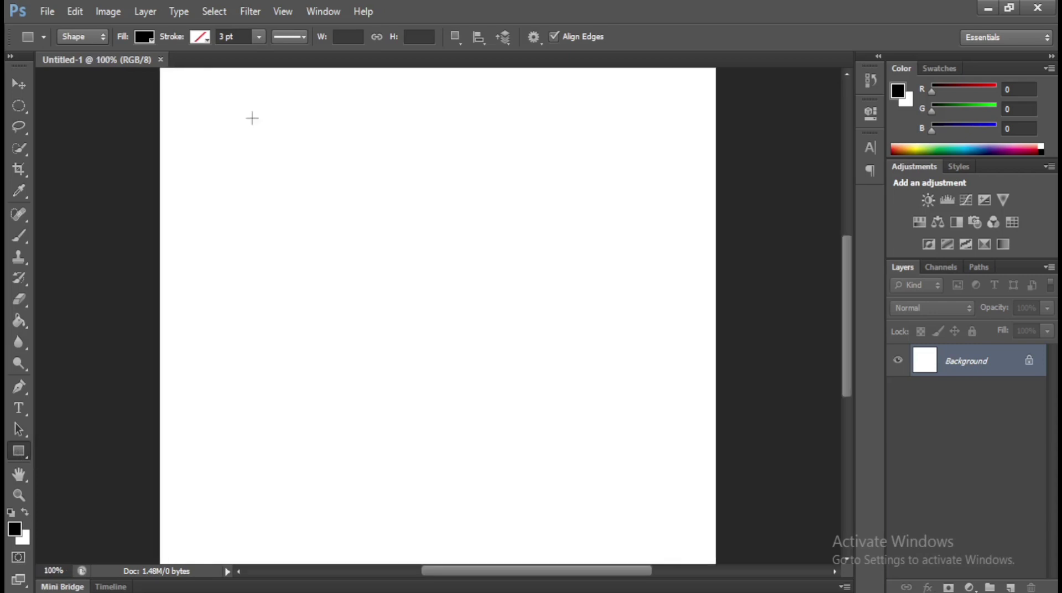
key("ctrl+0")
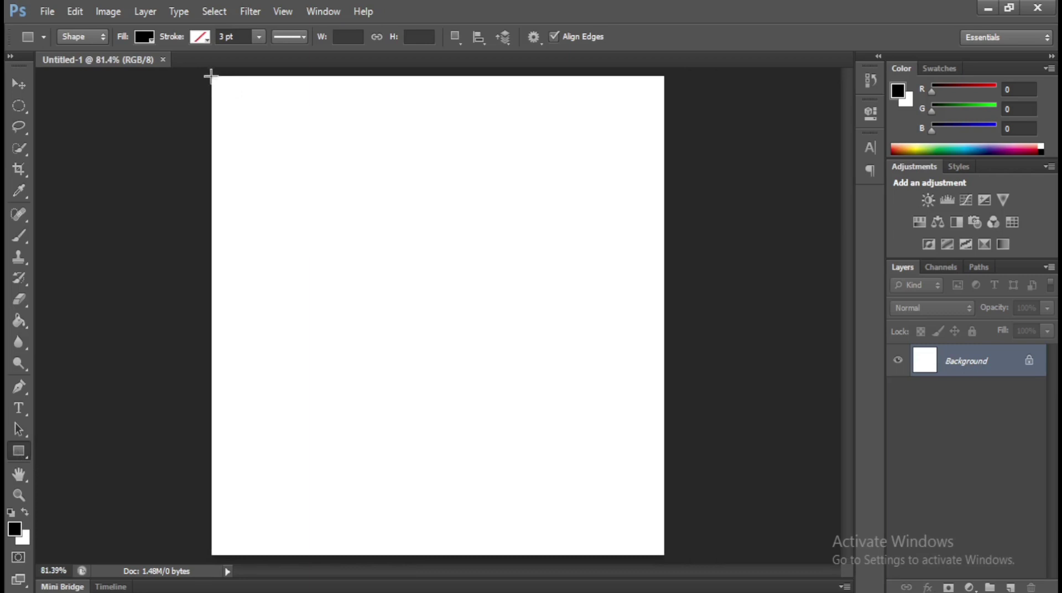
left_click_drag(211, 76, 456, 557)
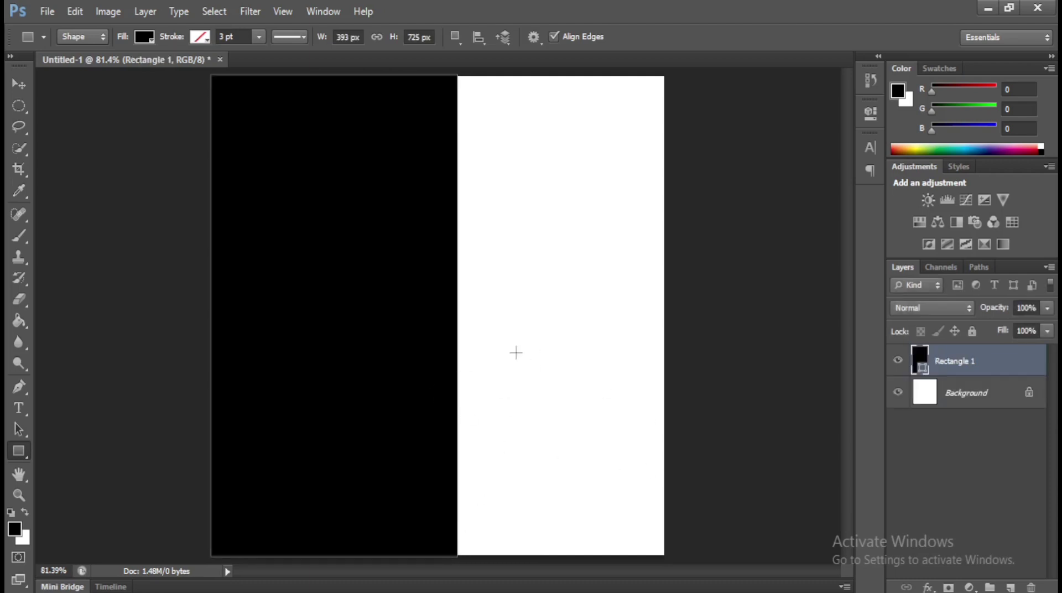
left_click(144, 37)
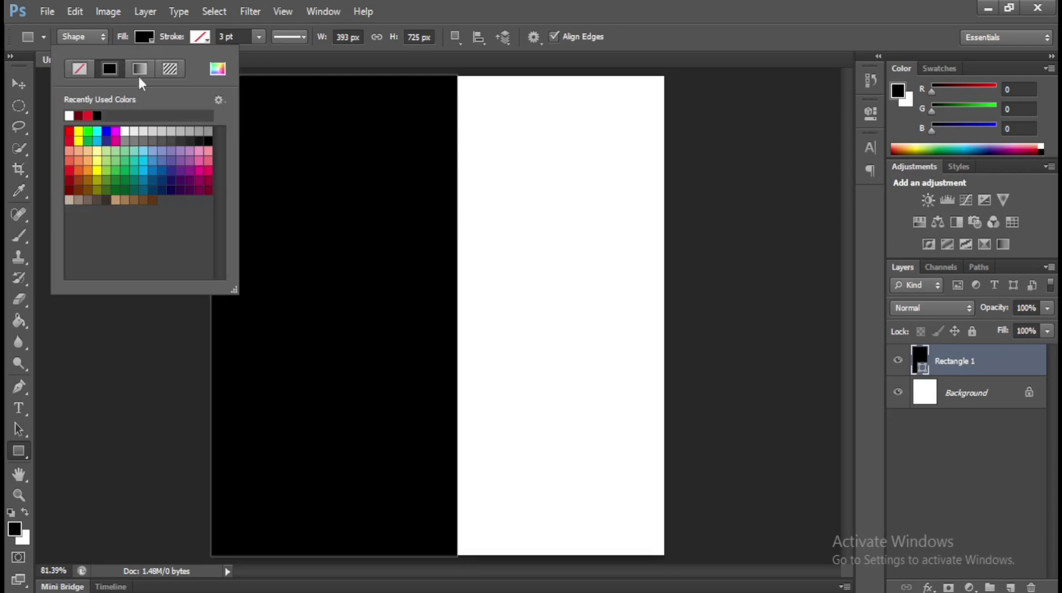
left_click(142, 40)
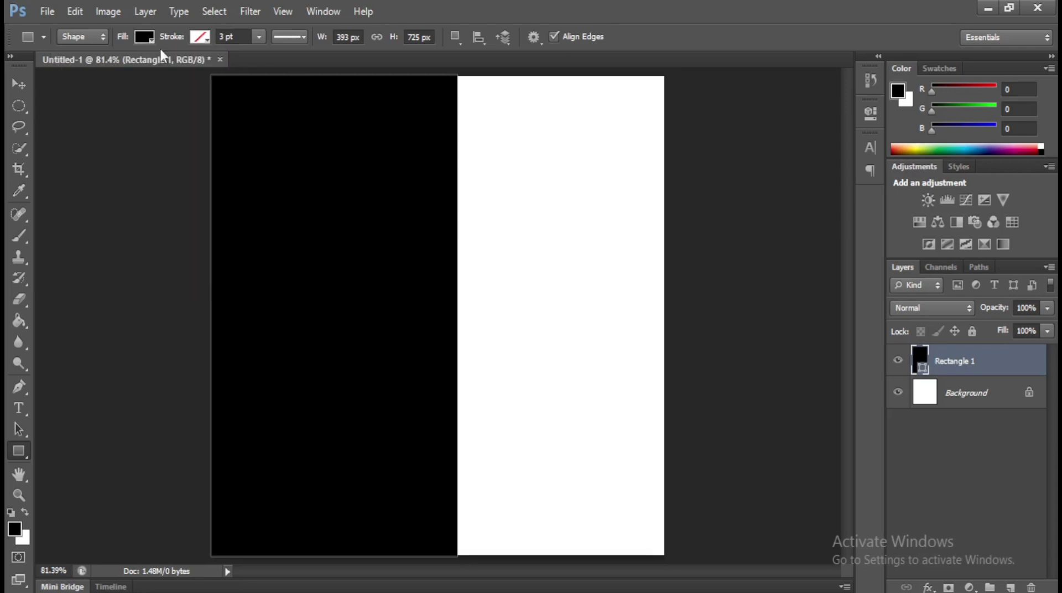
Duplicate the black rectangle layer and move the copy flush against the original's right edge, covering the rest of the canvas
right_click(984, 361)
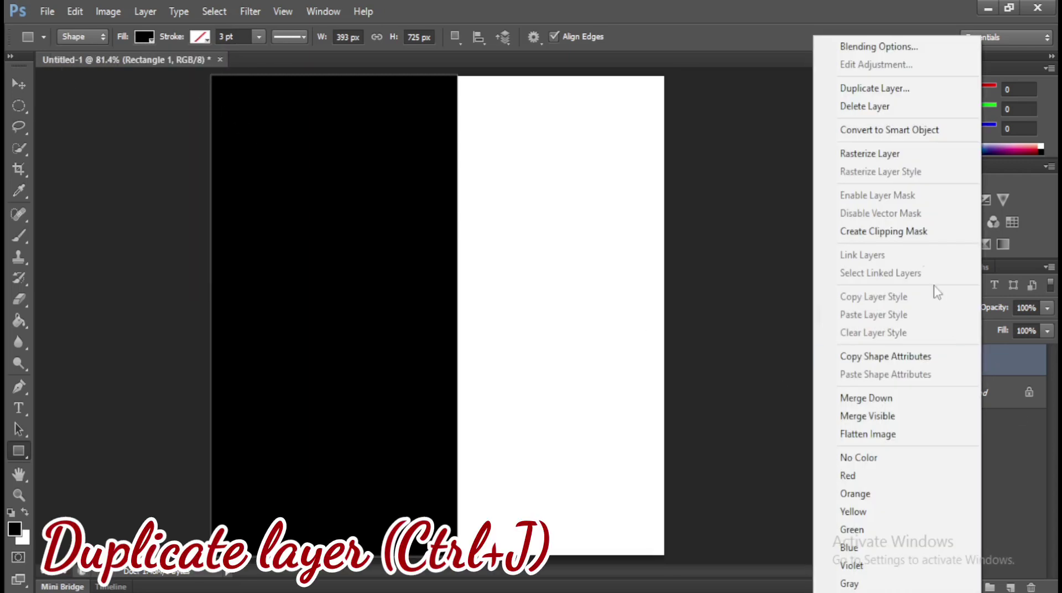
left_click(888, 88)
left_click(684, 187)
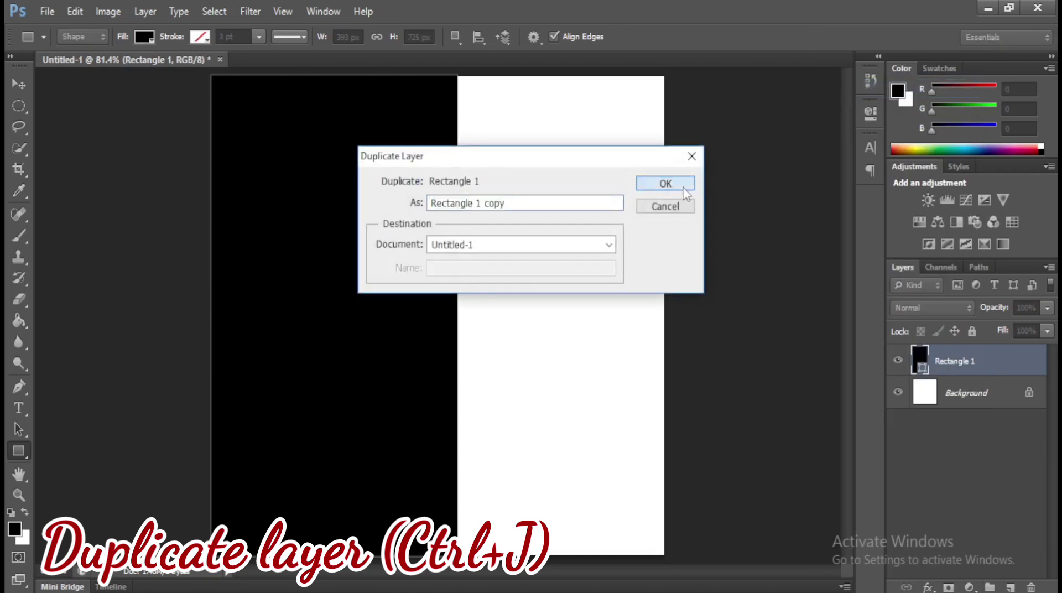
left_click(17, 83)
left_click_drag(365, 264, 603, 272)
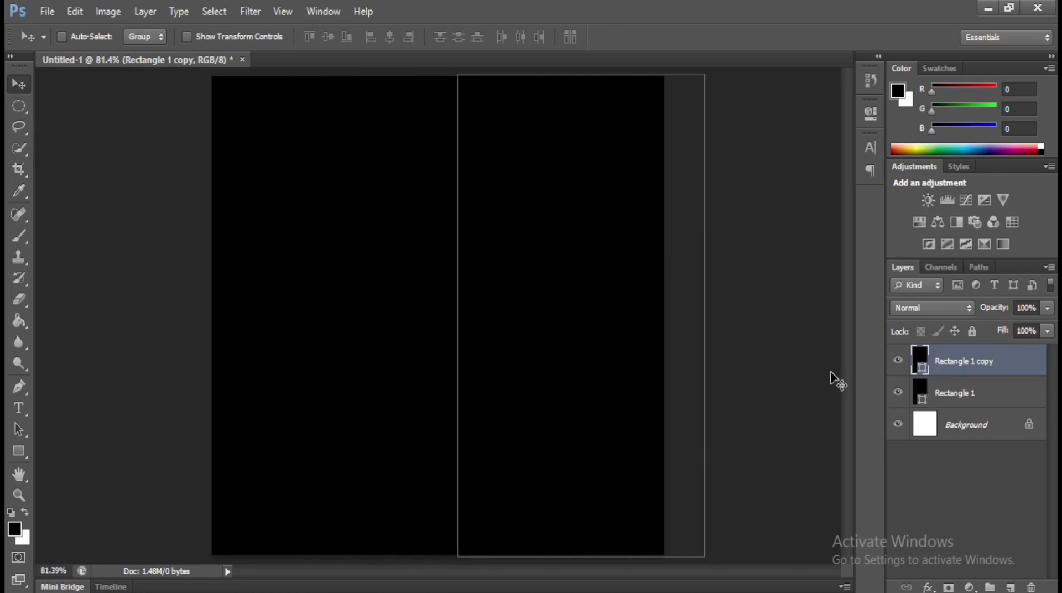
Change the fill of the right rectangle copy to the recently used dark red
left_click(19, 451)
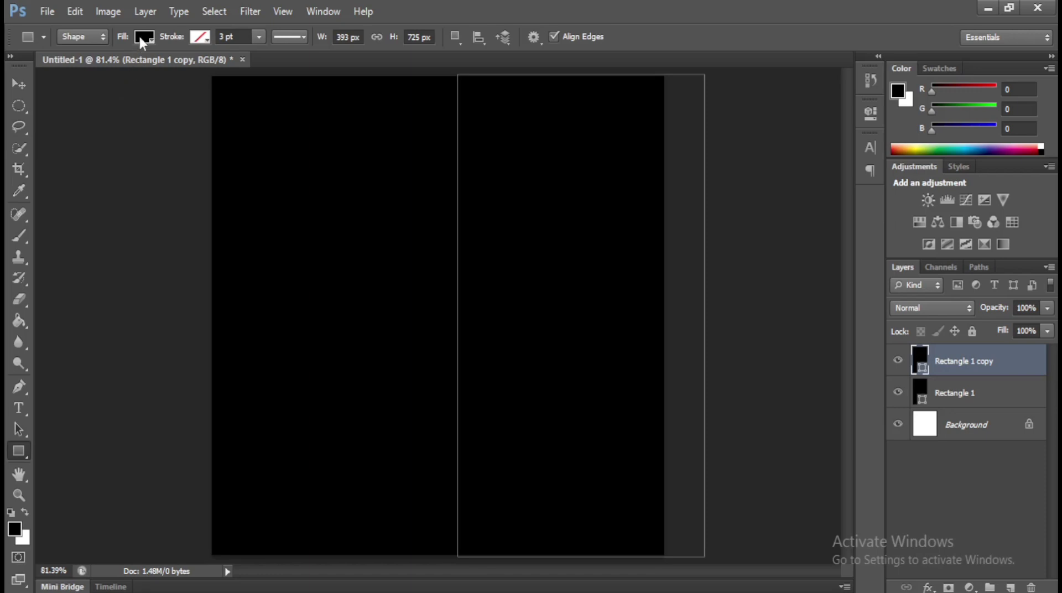
left_click(143, 39)
left_click(84, 115)
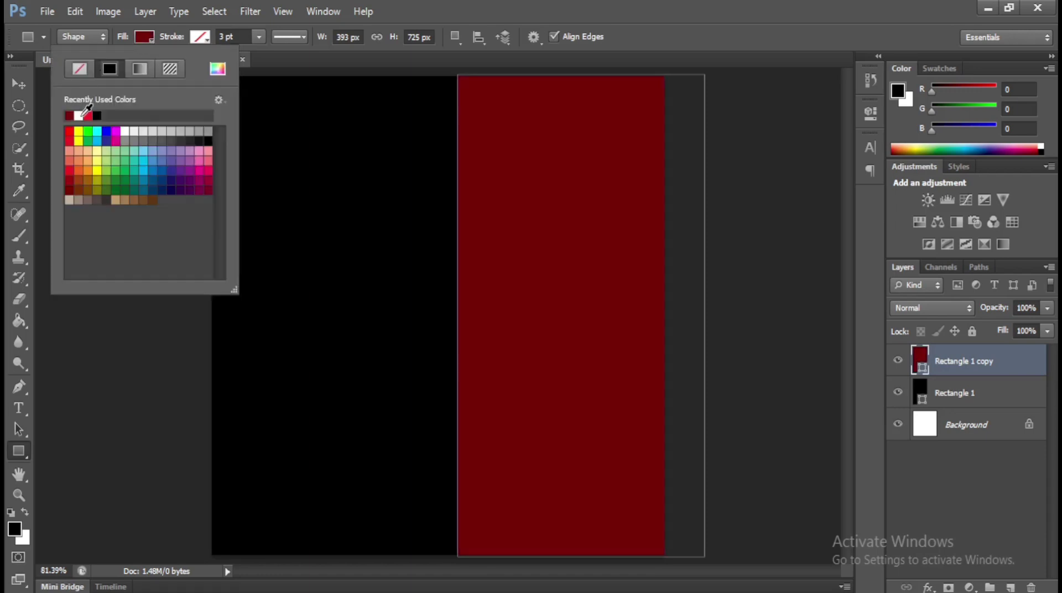
left_click(19, 84)
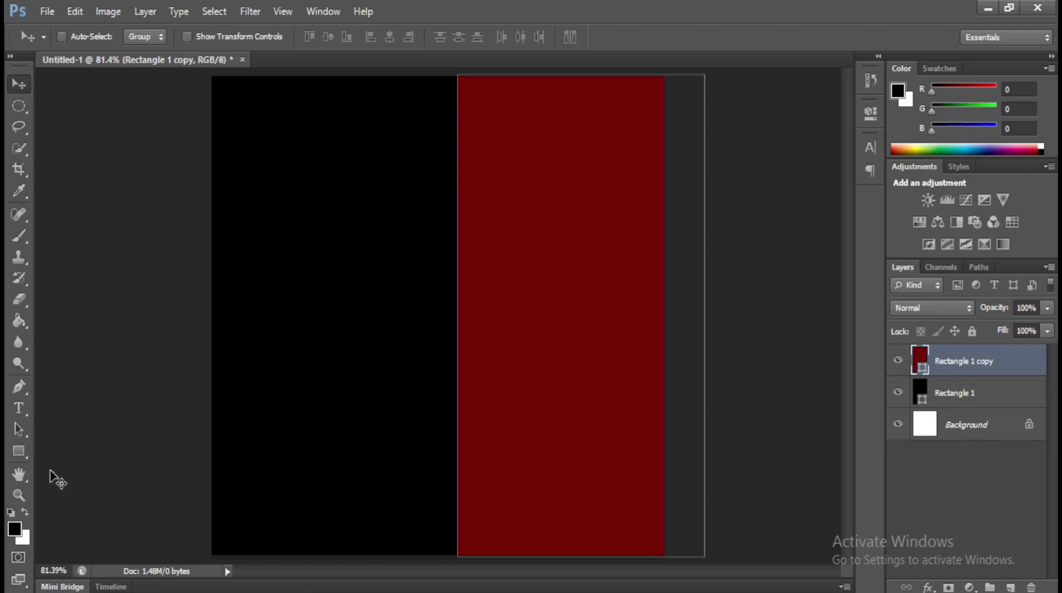
Draw a wide dark red rectangle from the canvas's left edge across the middle, overlapping the red half
left_click(19, 451)
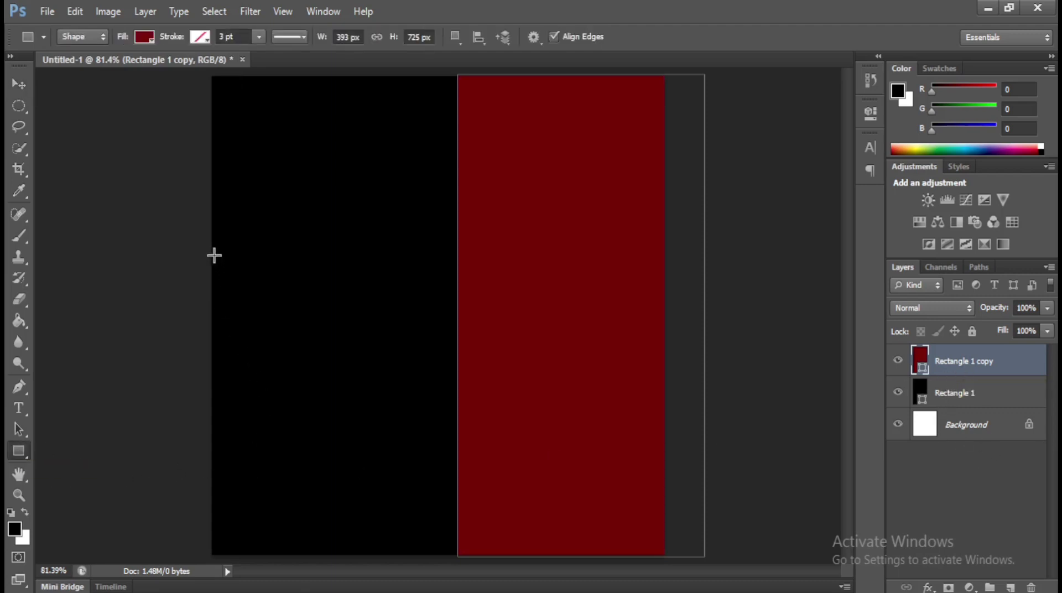
left_click_drag(212, 254, 537, 419)
key("v")
Rotate the wide rectangle counterclockwise so it slopes up to the right, shift it past the canvas's left edge, and apply the transform
key("ctrl+t")
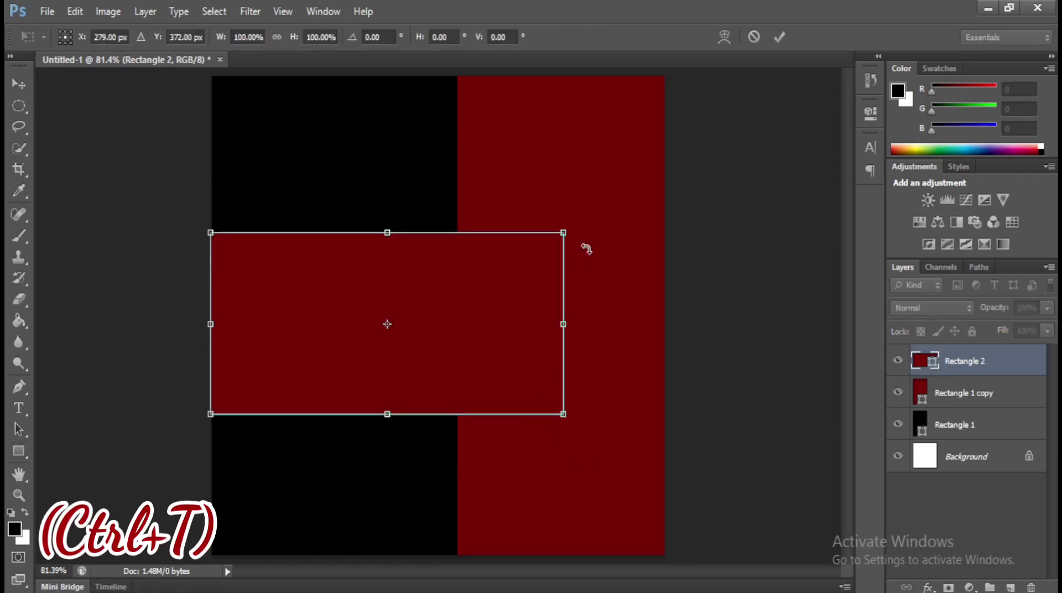
left_click_drag(594, 219, 563, 168)
left_click_drag(472, 373, 446, 375)
left_click_drag(373, 408, 378, 420)
key("Return")
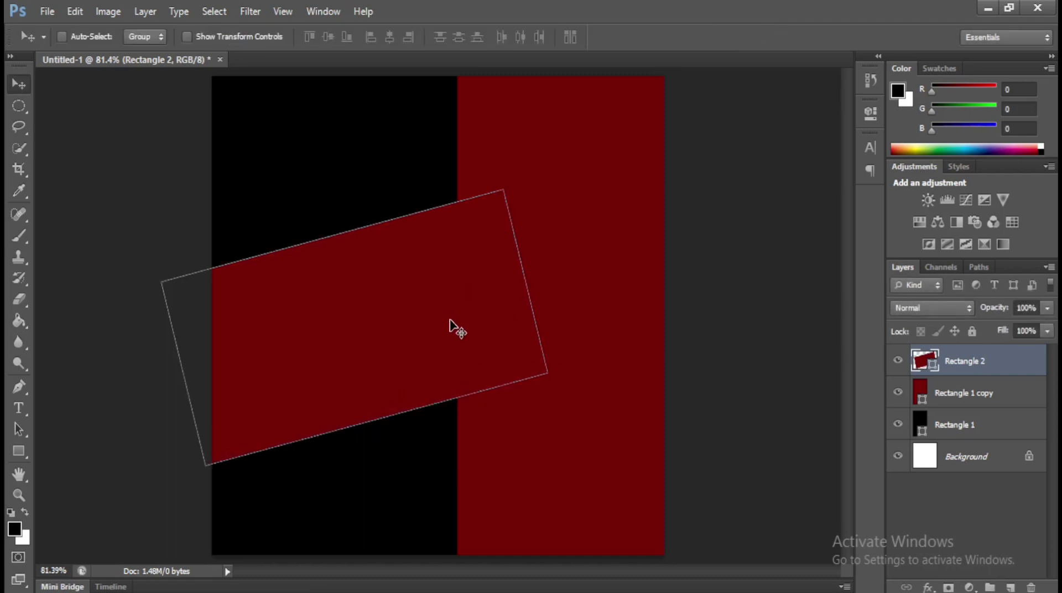
Move the tilted rectangle slightly left and nudge it down so its lower-right corner stays within the red half
left_click_drag(474, 337, 445, 330)
key("Down")
key("Down")
key("Down")
key("Down")
key("Down")
key("Down")
key("Down")
key("Down")
key("Down")
key("Down")
key("Down")
key("Down")
key("Down")
key("Down")
key("Down")
key("Down")
key("Down")
key("Down")
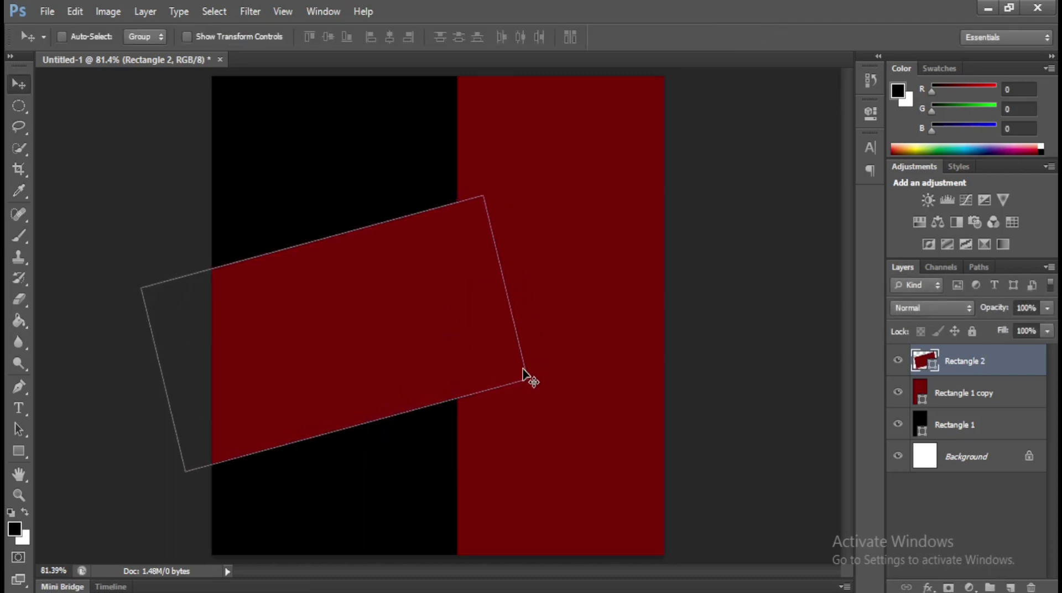
Duplicate the tilted rectangle layer and move the copy up and right along the slope to continue the diagonal band
right_click(964, 361)
left_click(856, 88)
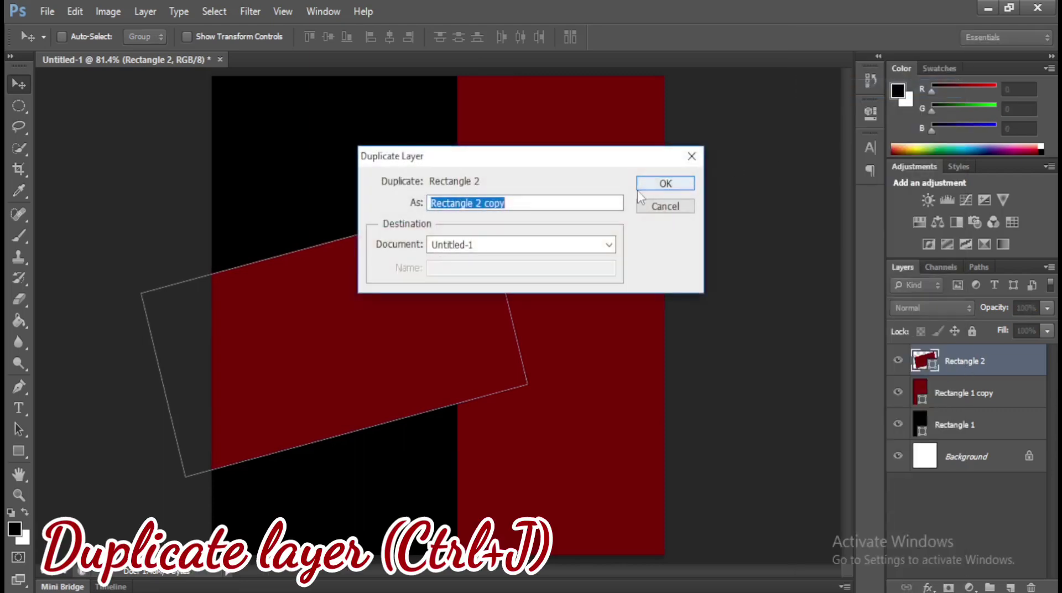
left_click(671, 184)
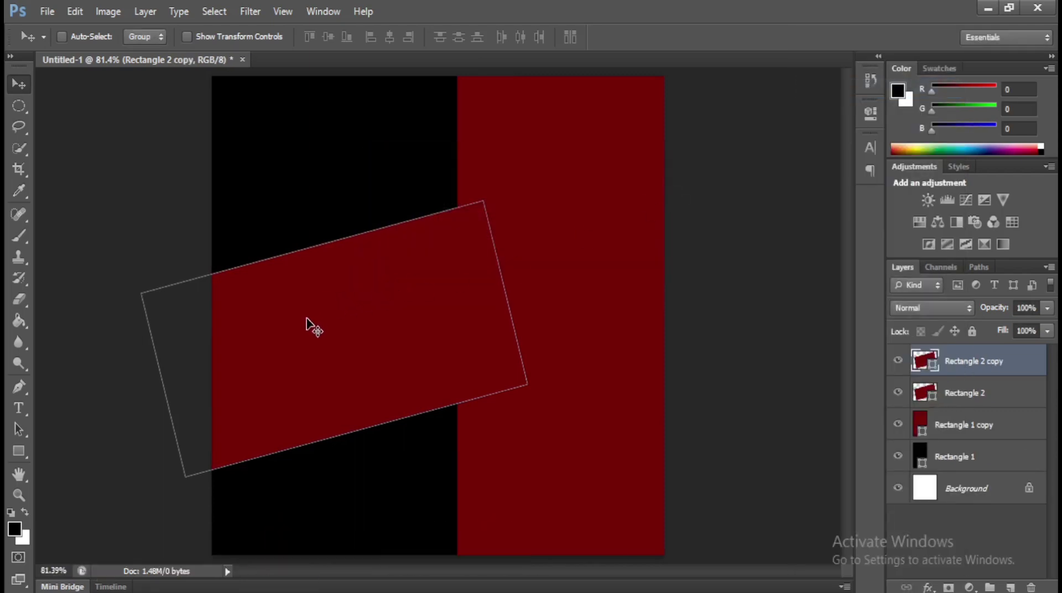
left_click_drag(338, 335, 473, 273)
Distort the band copy by pulling its upper-left corner right so its left edge runs vertically along the black-red boundary
key("ctrl+plus")
key("ctrl+plus")
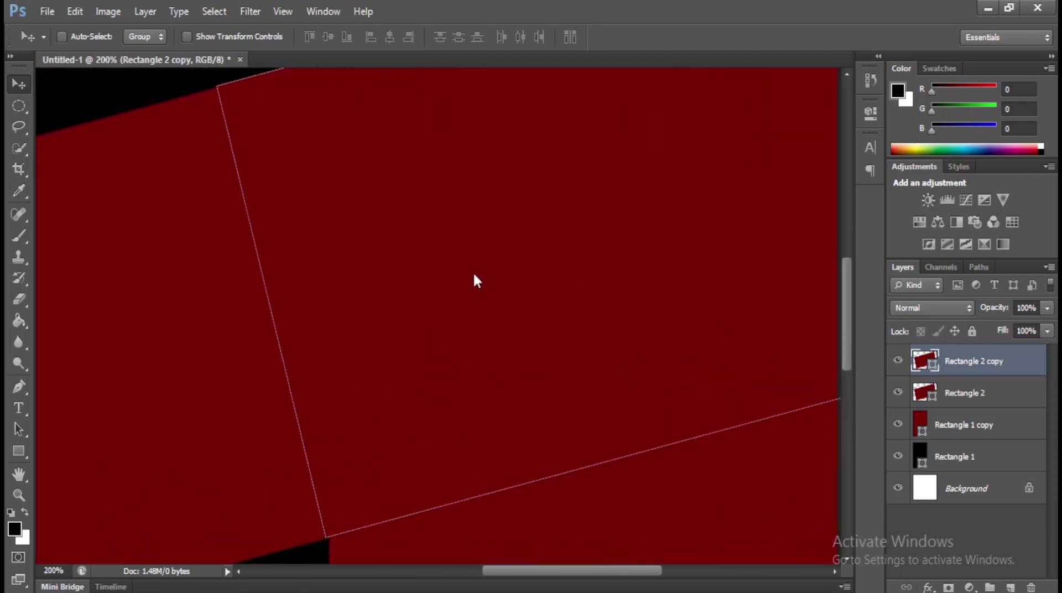
key("ctrl+minus")
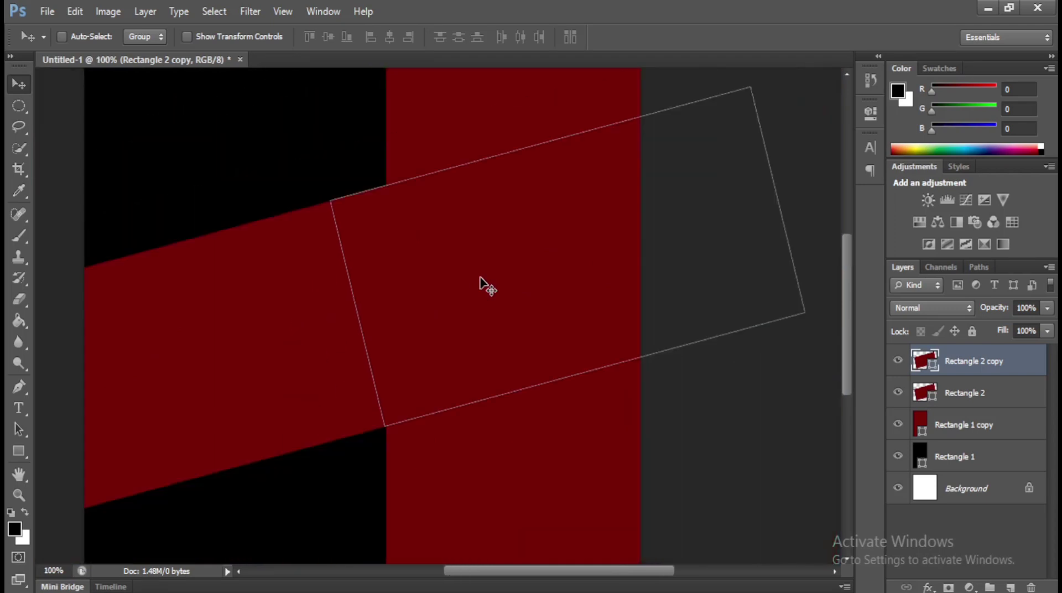
key("ctrl+t")
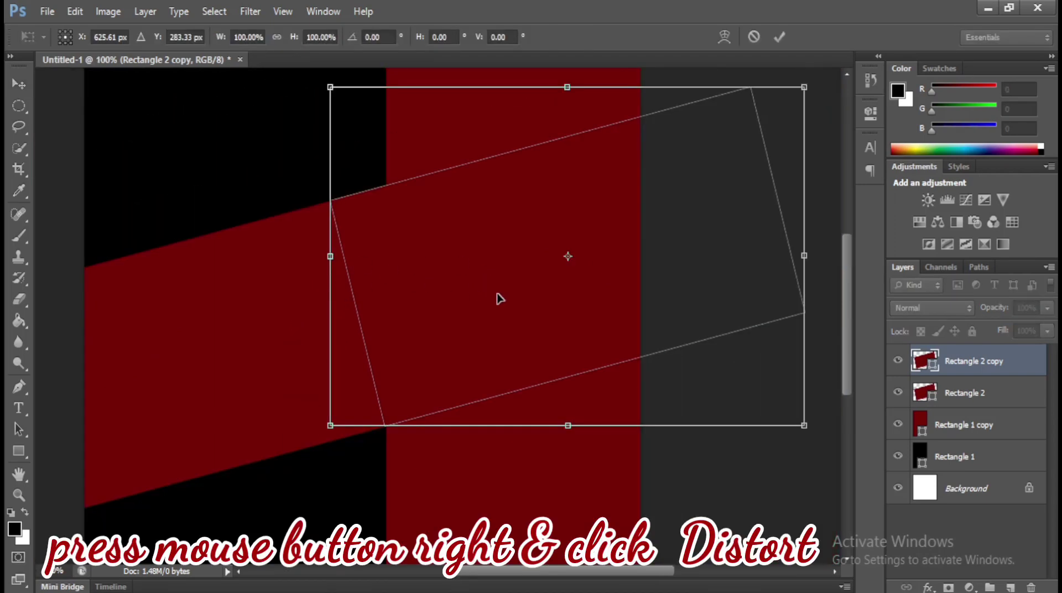
right_click(497, 294)
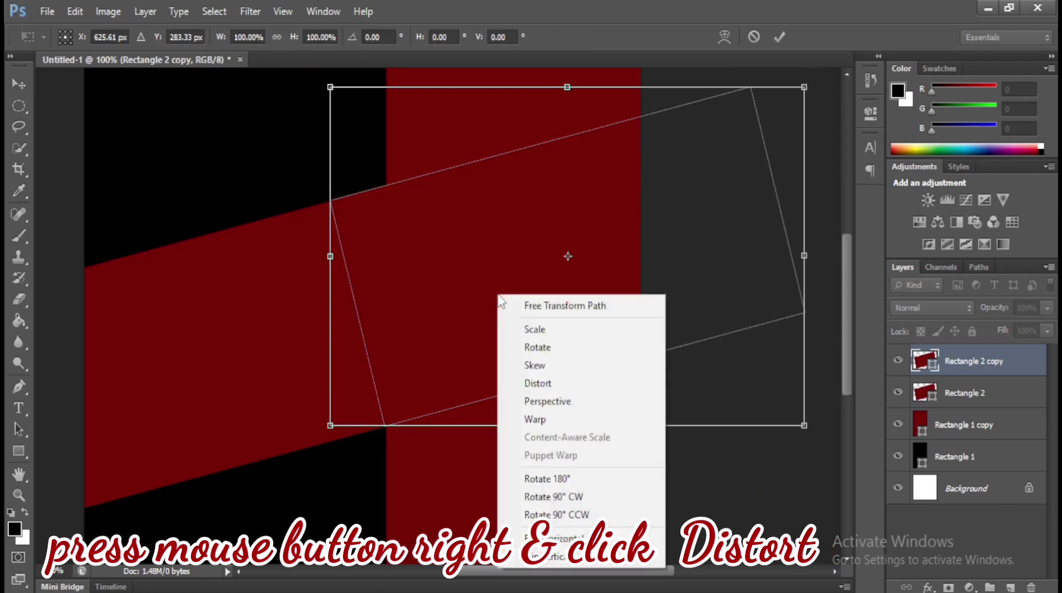
left_click(530, 389)
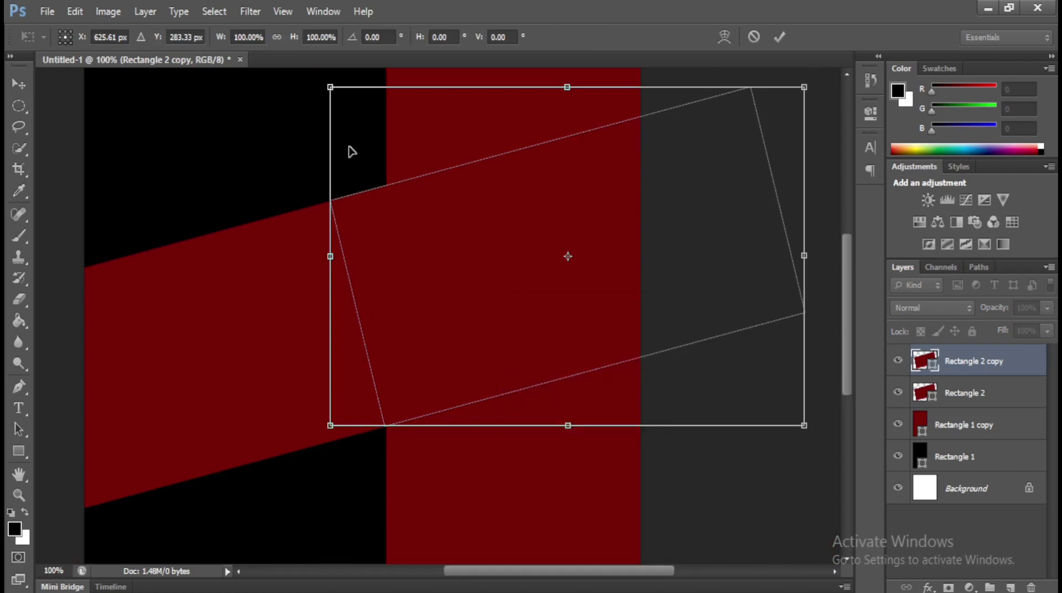
left_click_drag(331, 88, 411, 87)
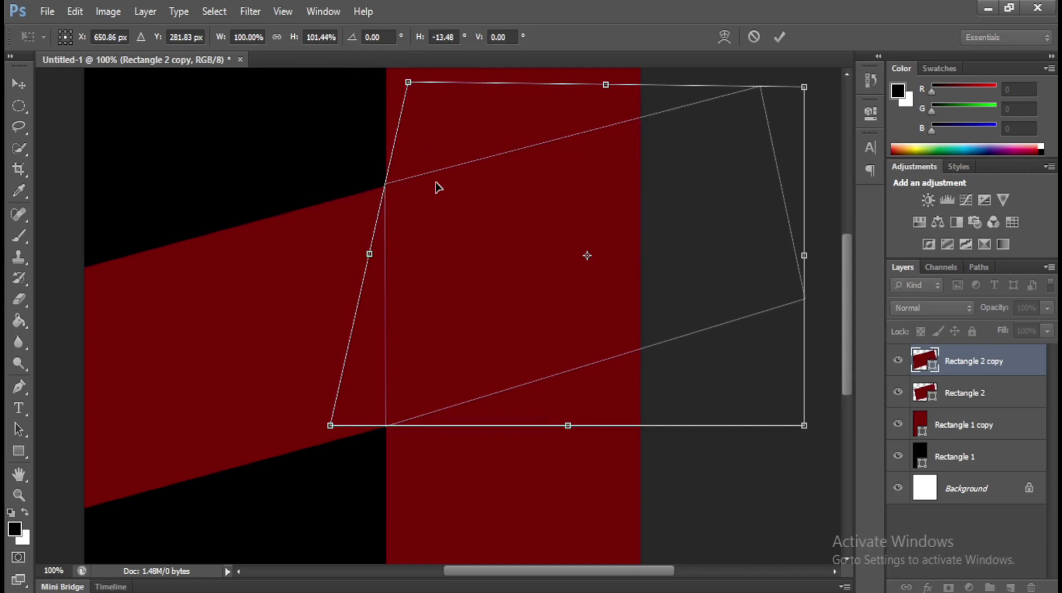
Fine-tune the distortion's upper-left and lower-left corners so the copy's left edge meets the black-red boundary exactly
key("ctrl+plus")
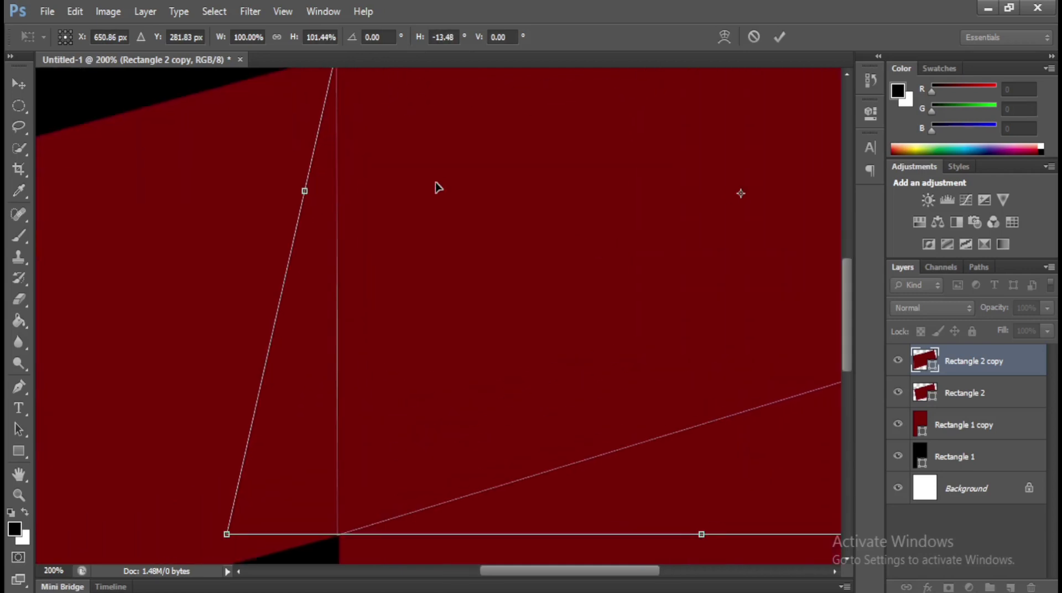
left_click_drag(422, 174, 430, 346)
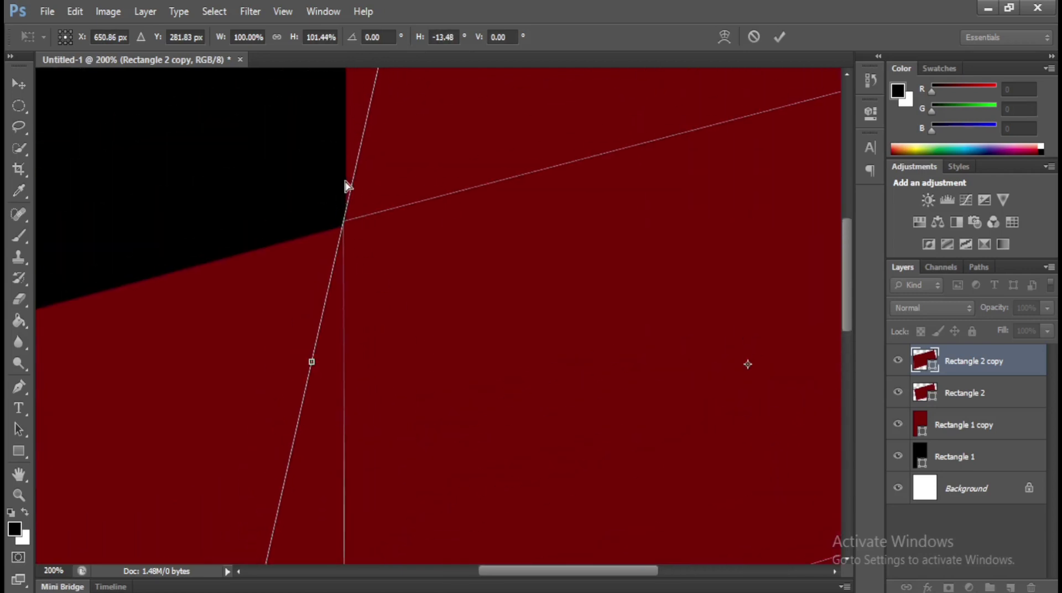
key("ctrl+plus")
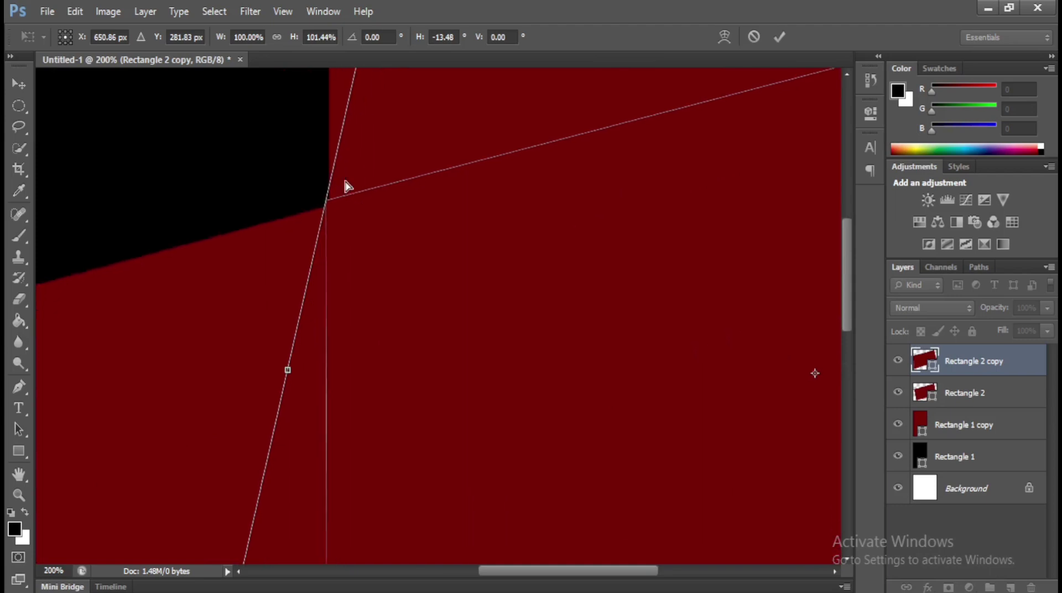
left_click_drag(345, 182, 335, 483)
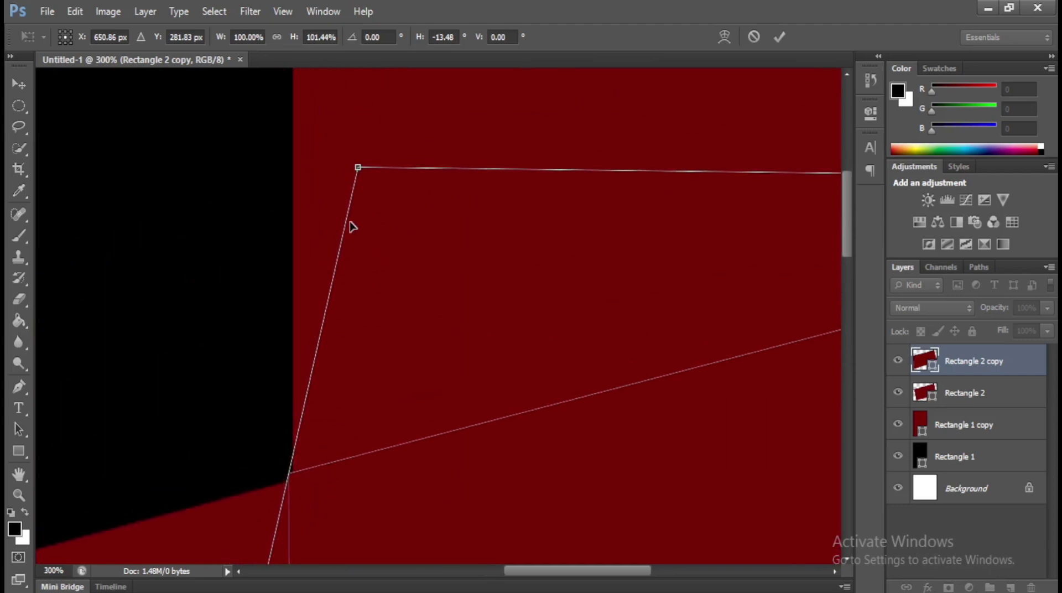
left_click_drag(358, 170, 362, 174)
scroll(443, 487, "down", 10)
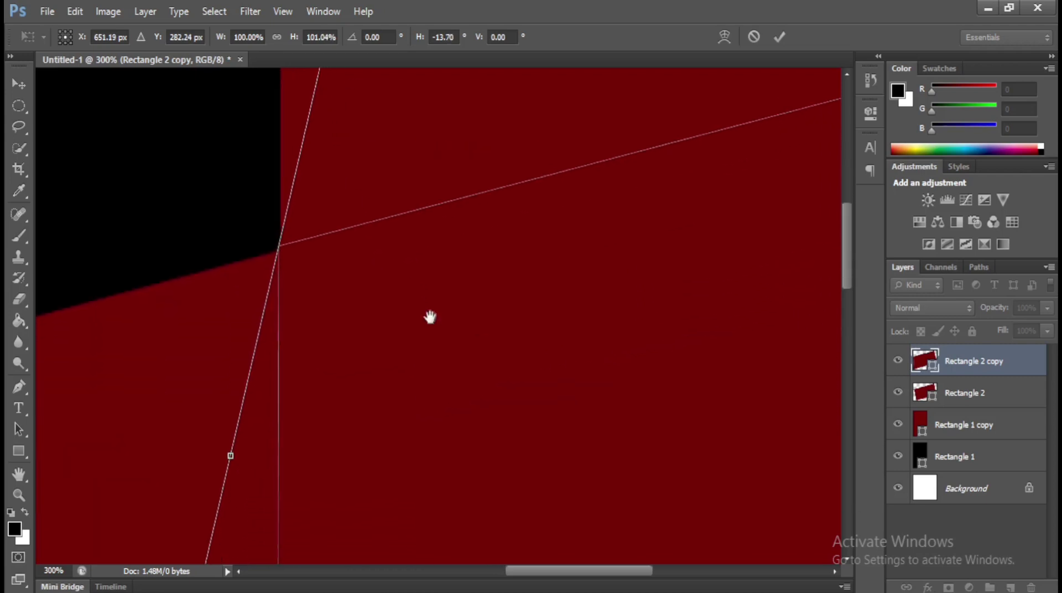
scroll(392, 322, "down", 7)
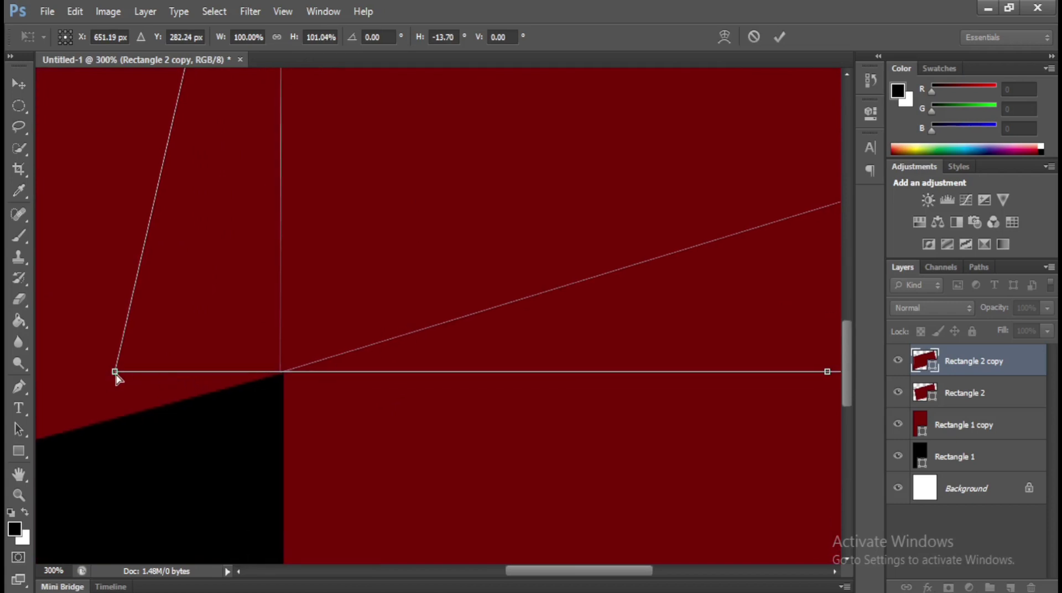
left_click_drag(115, 374, 118, 376)
Try shifting the distortion's lower-right corner, undo that shift, and apply the distortion to the band copy
left_click_drag(687, 359, 459, 509)
left_click_drag(673, 314, 625, 473)
left_click_drag(648, 313, 637, 481)
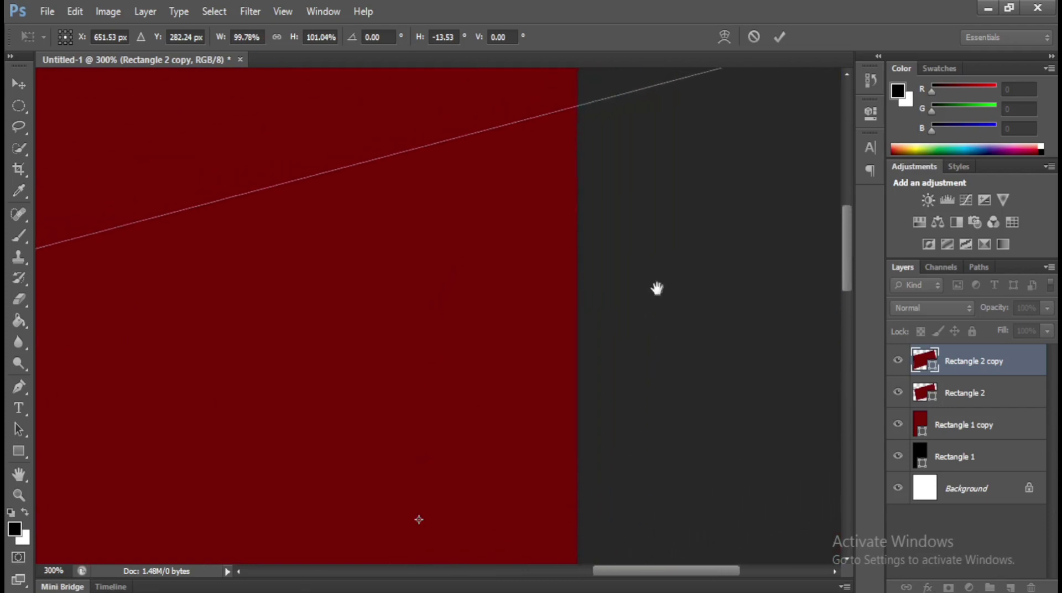
left_click_drag(656, 288, 544, 375)
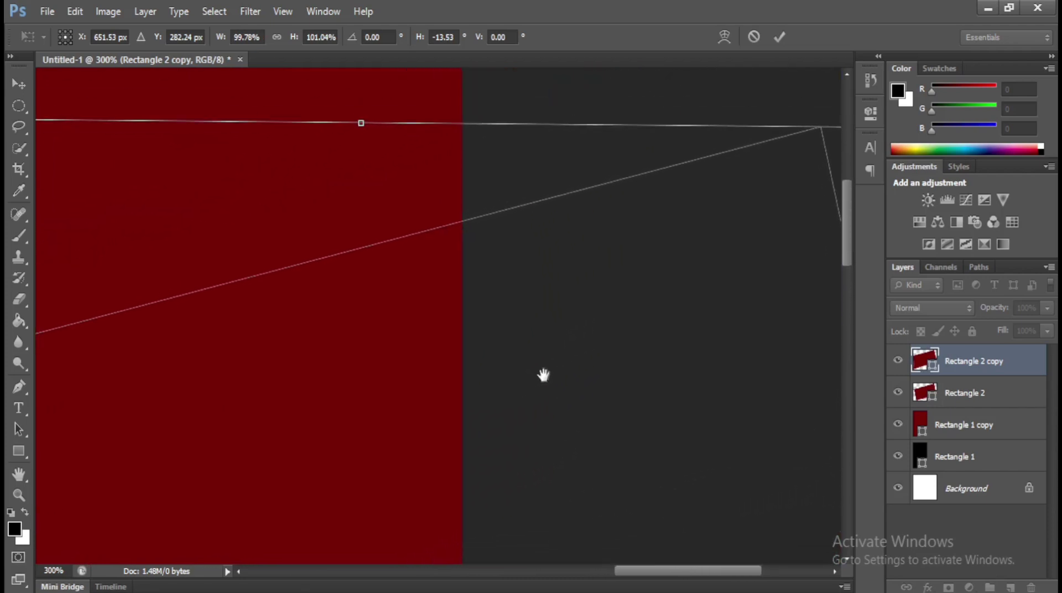
key("ctrl+0")
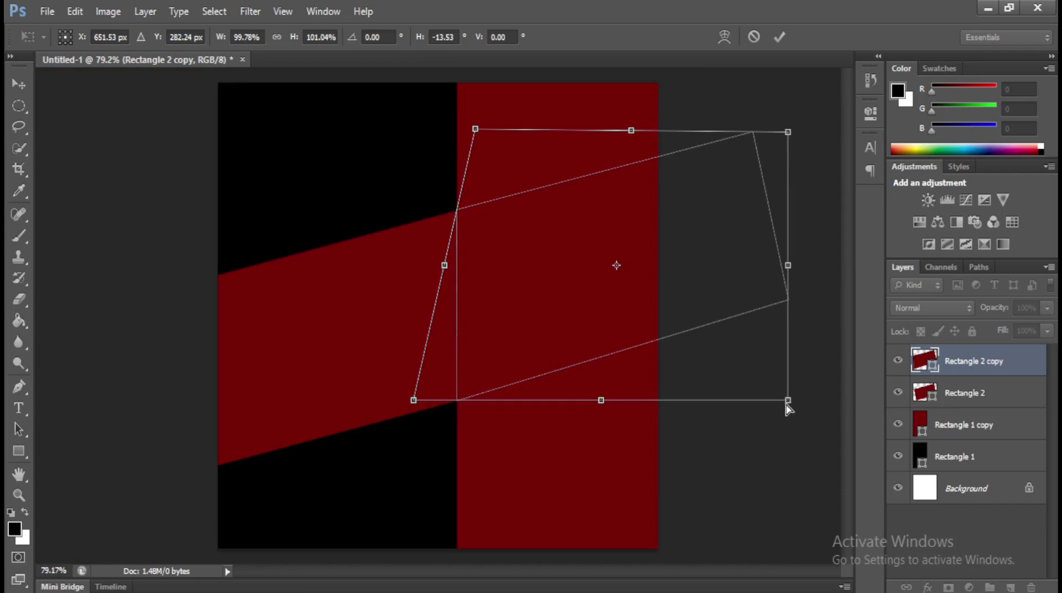
left_click_drag(786, 405, 783, 406)
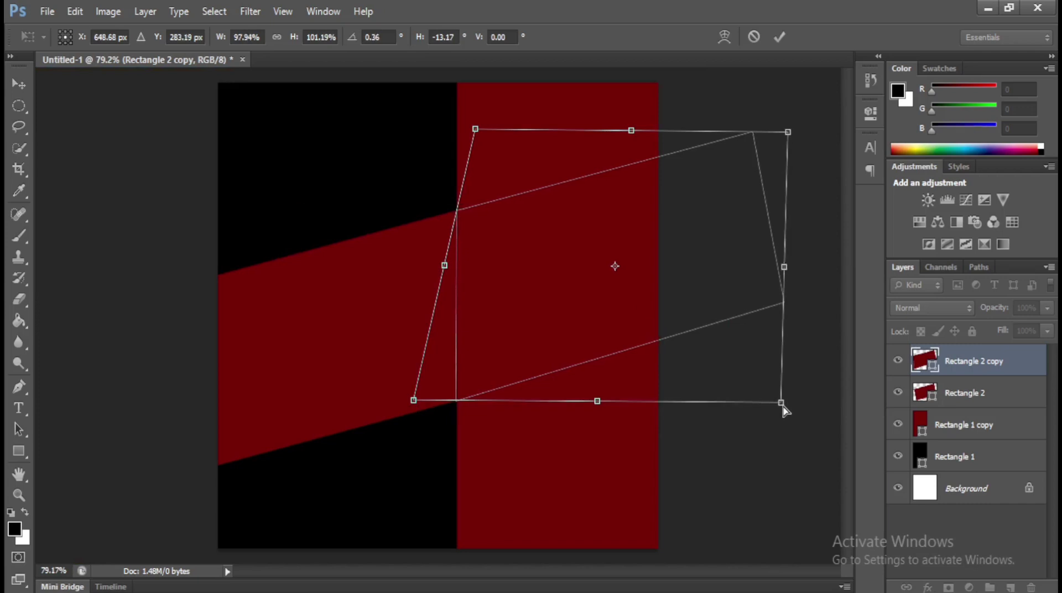
key("ctrl+z")
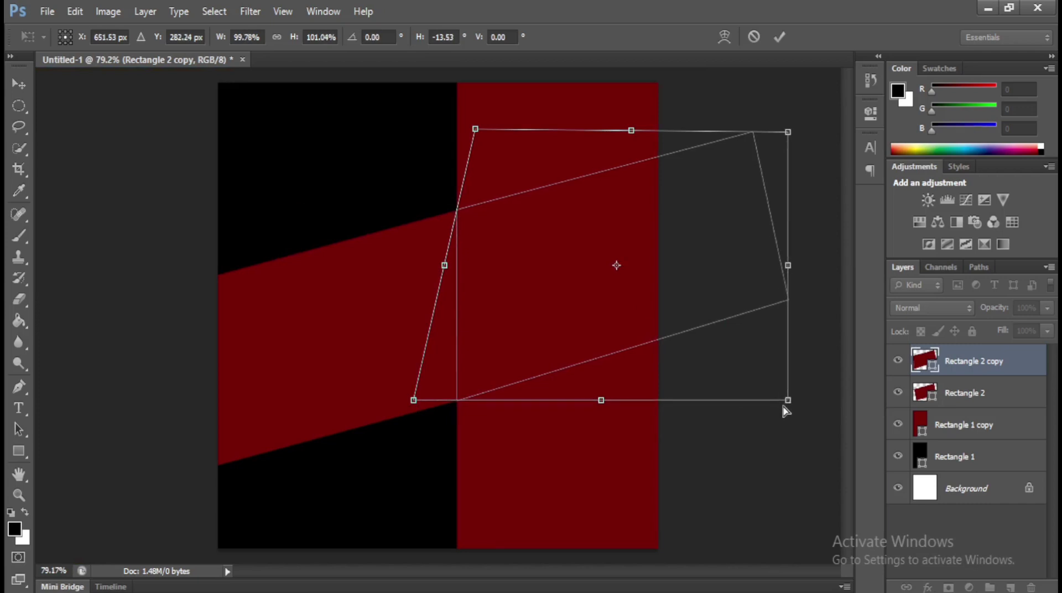
key("Escape")
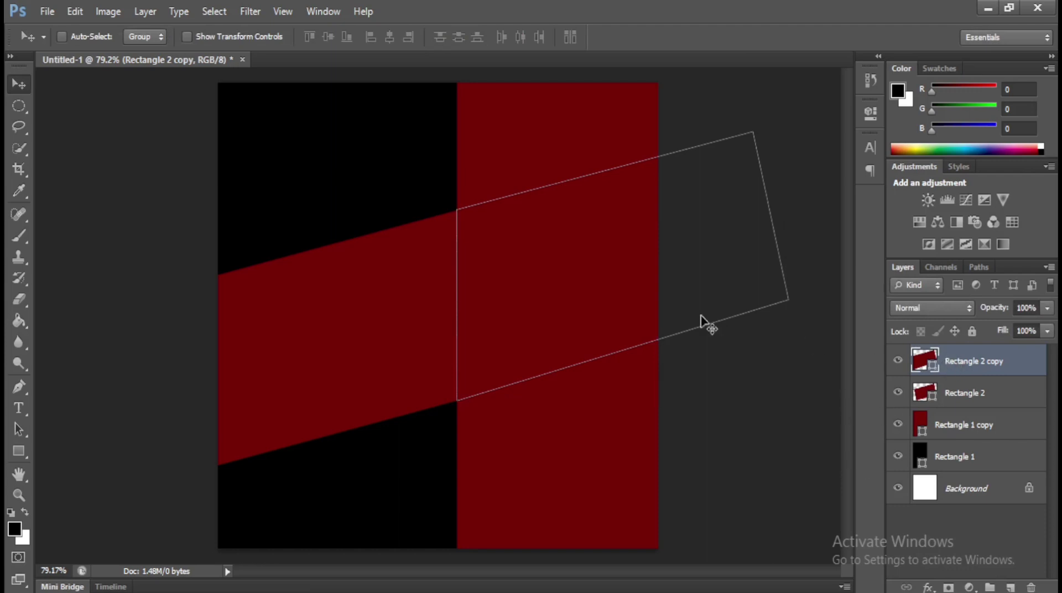
Place the hooded dancer image whose file name starts with bf9f04a35191d5e from the Dance folder into the document
left_click(48, 12)
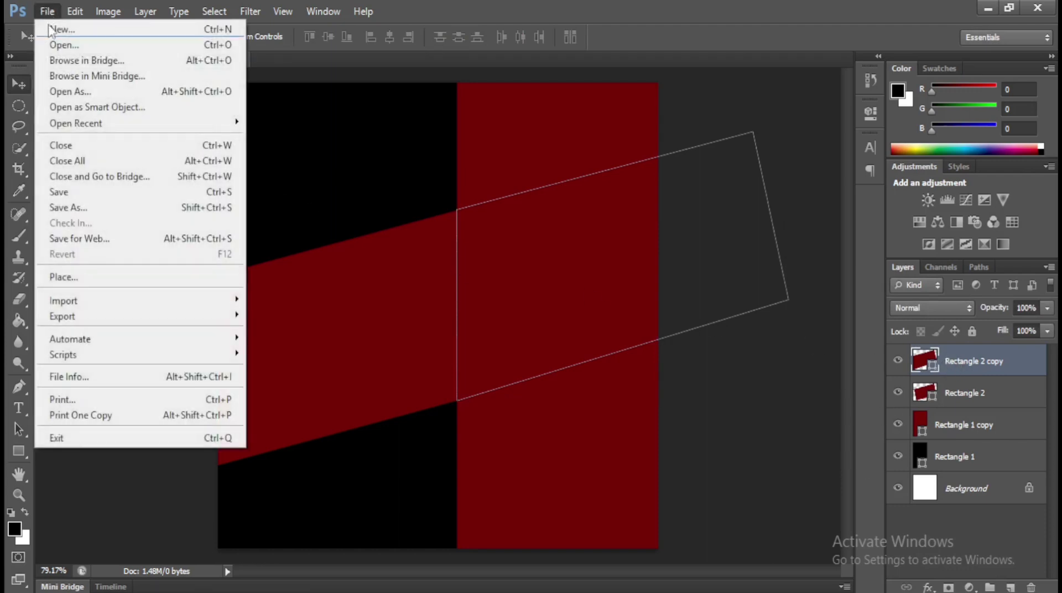
left_click(54, 277)
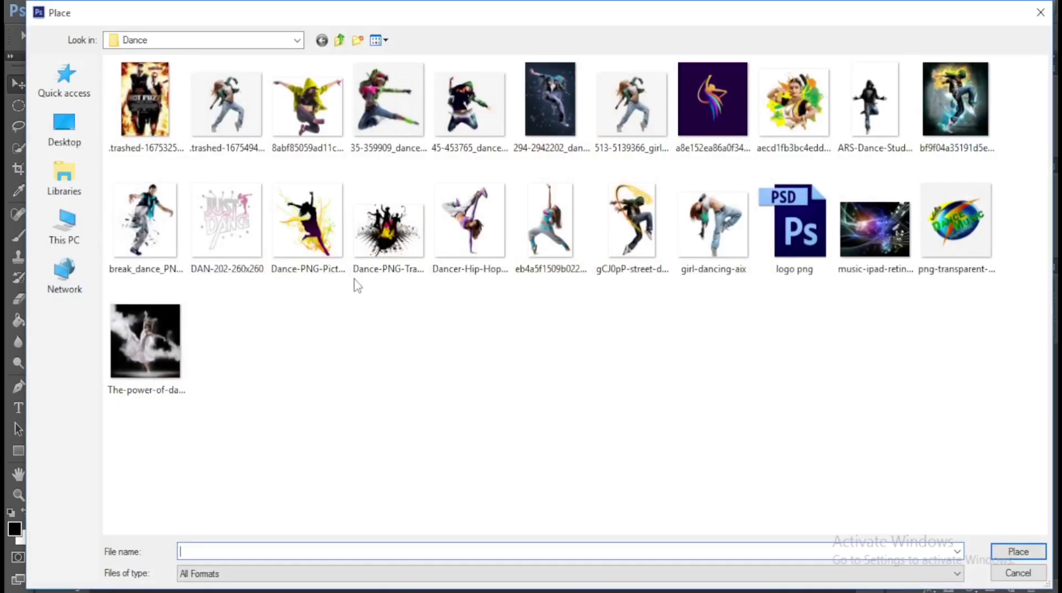
left_click(960, 105)
double_click(959, 104)
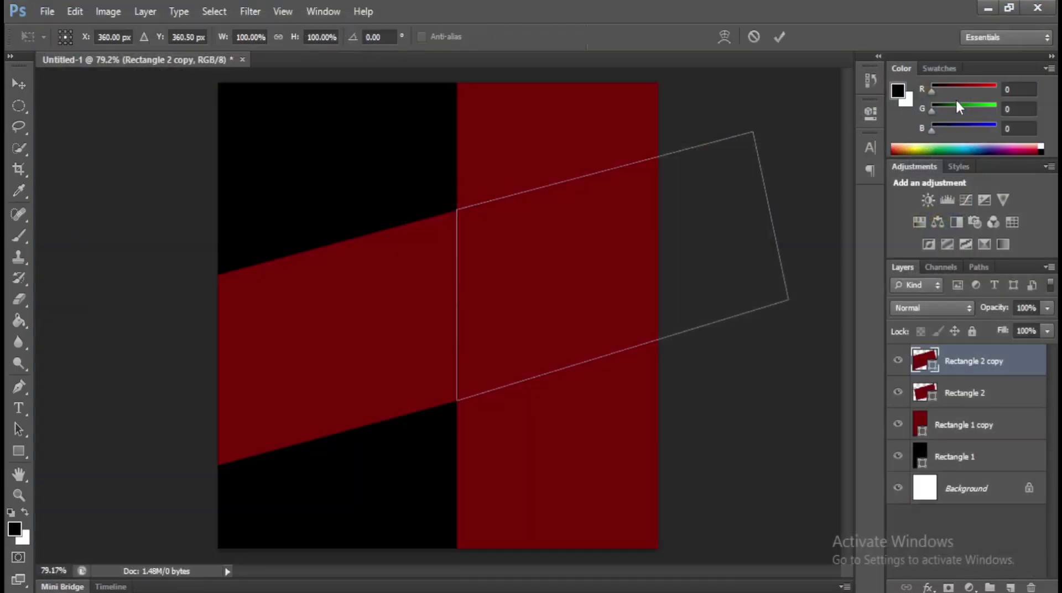
Scale the placed dancer image to about 66%, position it over the red half's band, and clip it to the Rectangle 2 copy layer
left_click_drag(521, 358, 621, 333)
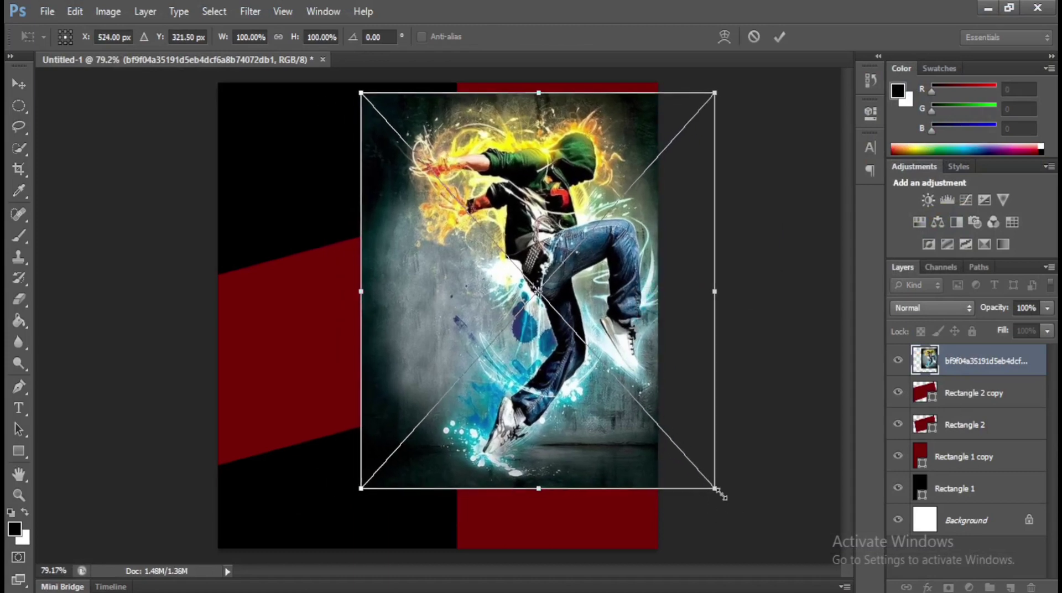
left_click_drag(714, 487, 670, 408)
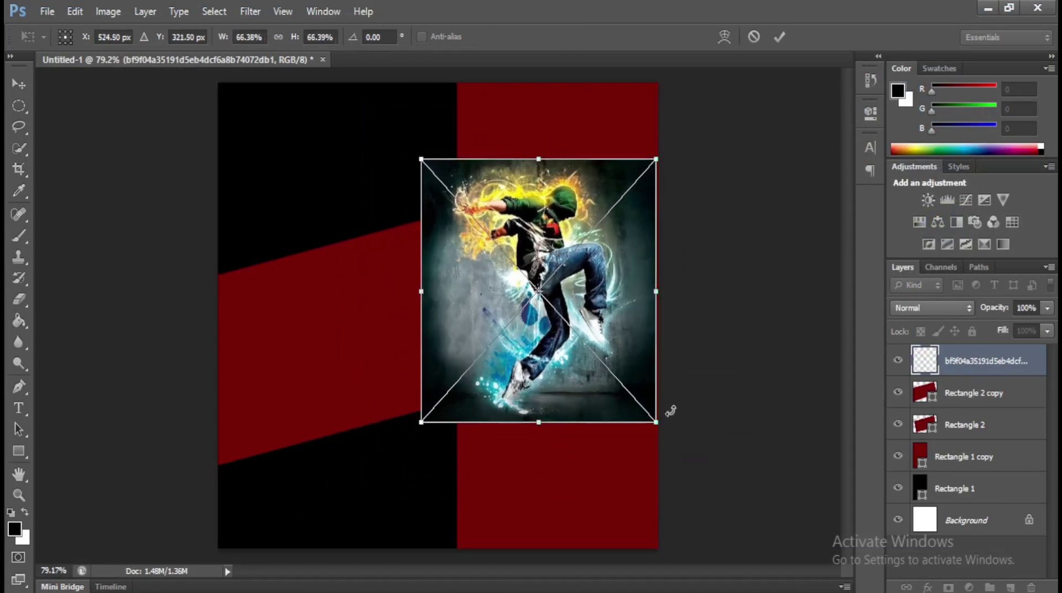
left_click_drag(638, 365, 654, 363)
key("Return")
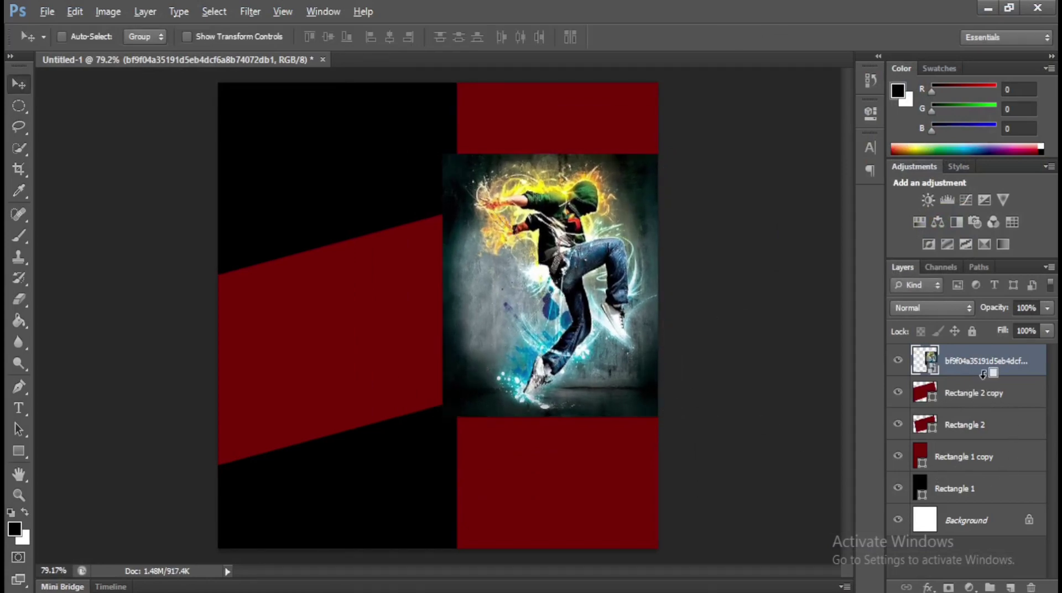
left_click(973, 376, "alt")
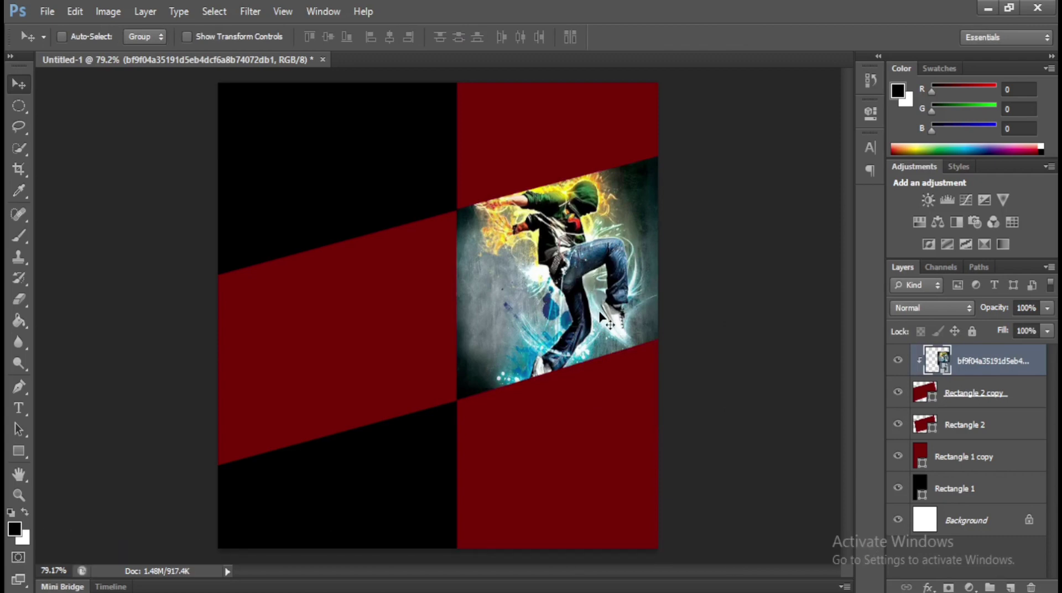
Scale the clipped dancer image to about 65% and nudge it about 10 px left within the band
key("ctrl+t")
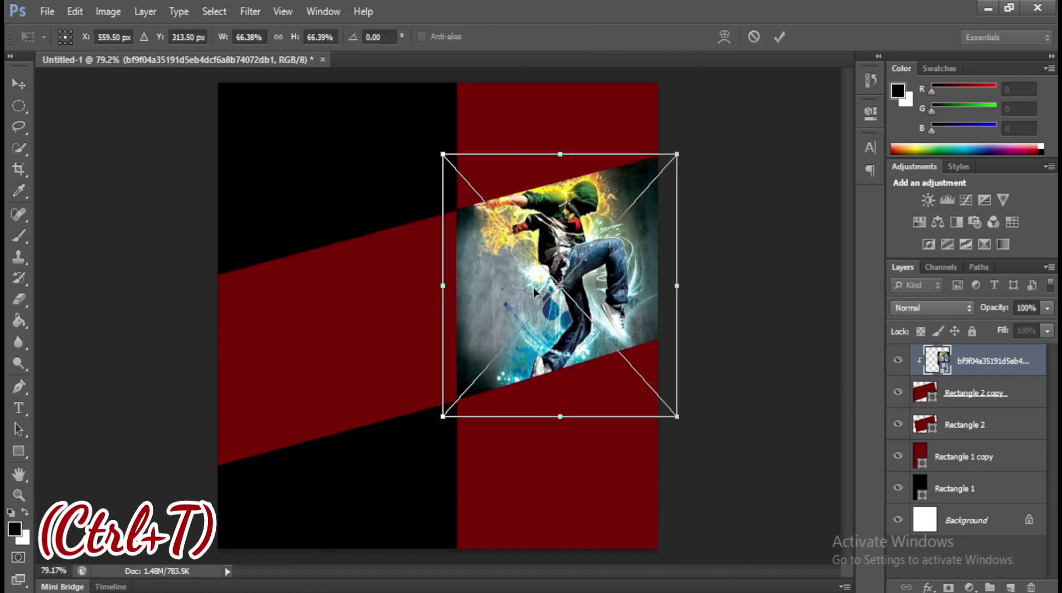
mouse_move(677, 416)
left_mouse_down()
mouse_move(674, 391)
mouse_move(677, 401)
left_mouse_up()
key("Down")
key("Down")
key("Down")
key("Down")
key("Down")
key("Down")
key("Down")
key("Down")
key("Down")
key("Down")
key("Down")
key("Down")
key("Down")
key("Down")
key("Down")
key("Down")
key("Down")
key("Down")
key("Down")
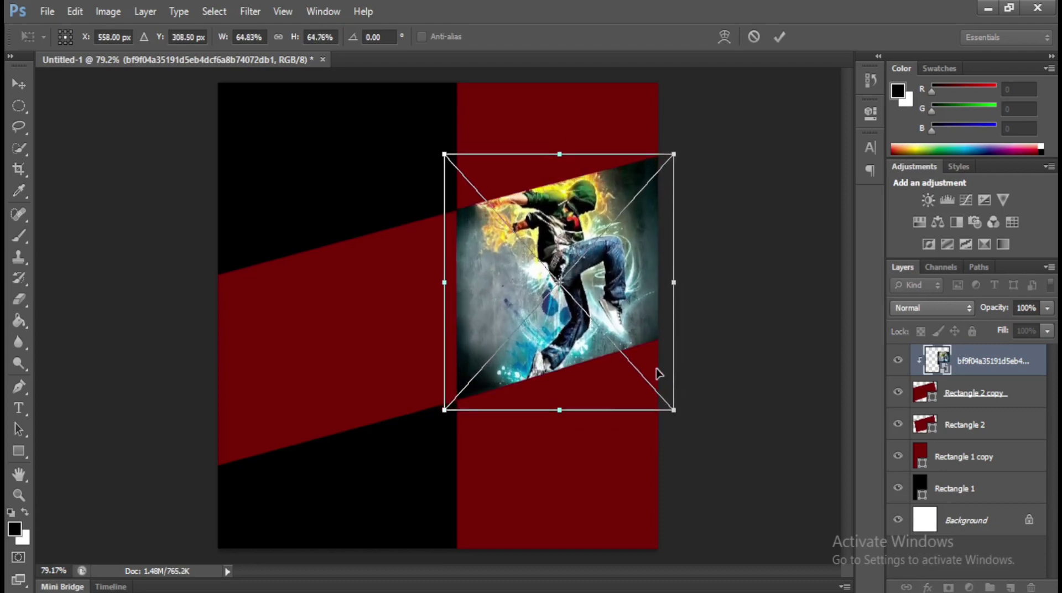
key("Down")
key("Left")
key("Left")
key("Left")
key("Left")
key("Left")
key("Left")
key("Left")
key("Left")
key("Left")
key("Left")
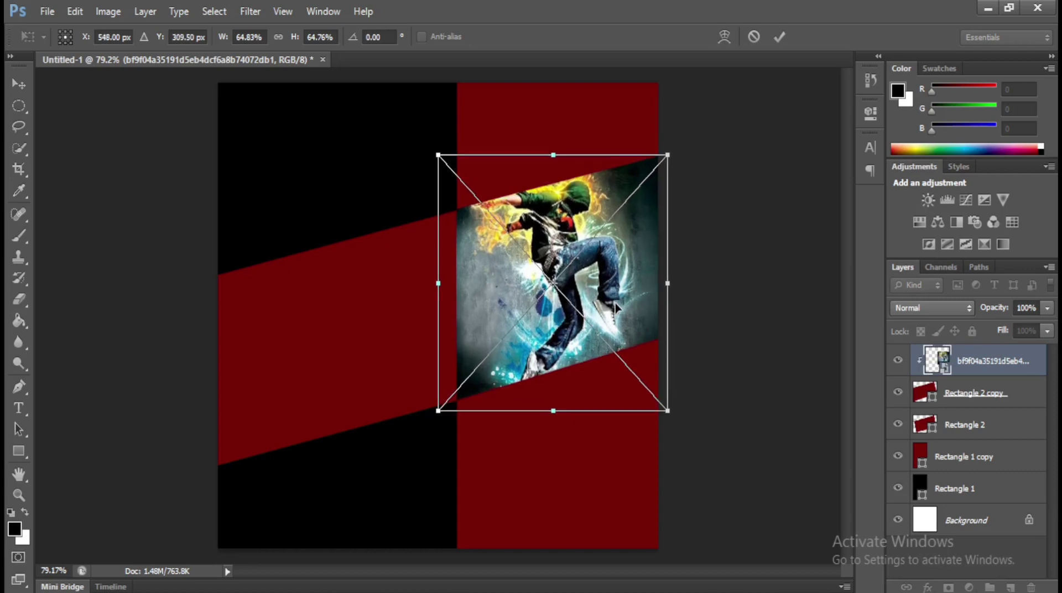
key("Return")
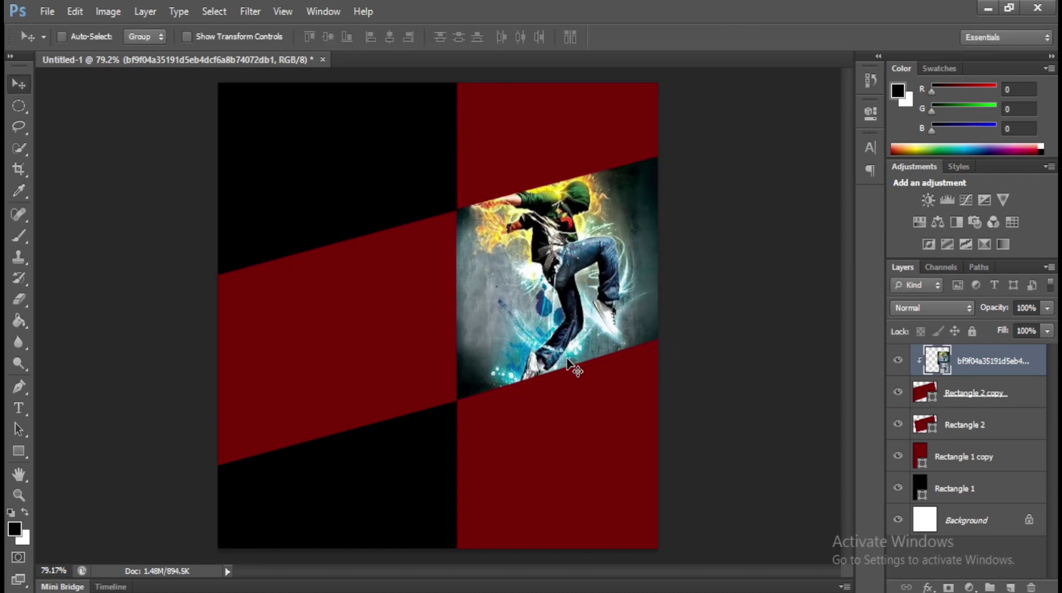
Draw a black rectangle about 504 × 93 px across the dancer image, starting at the black-red boundary
left_click(19, 451)
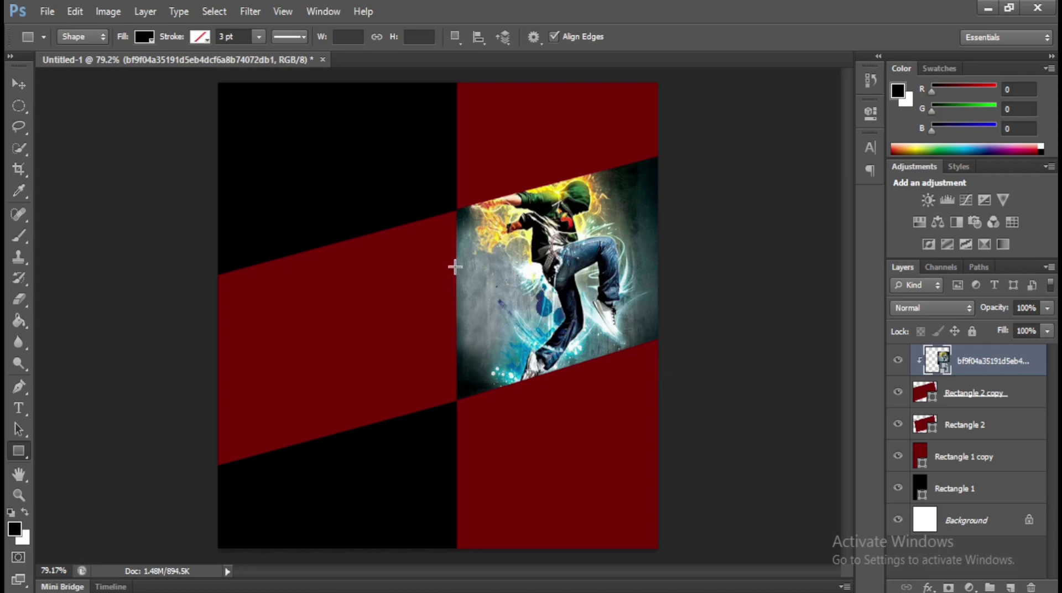
left_click_drag(459, 266, 762, 327)
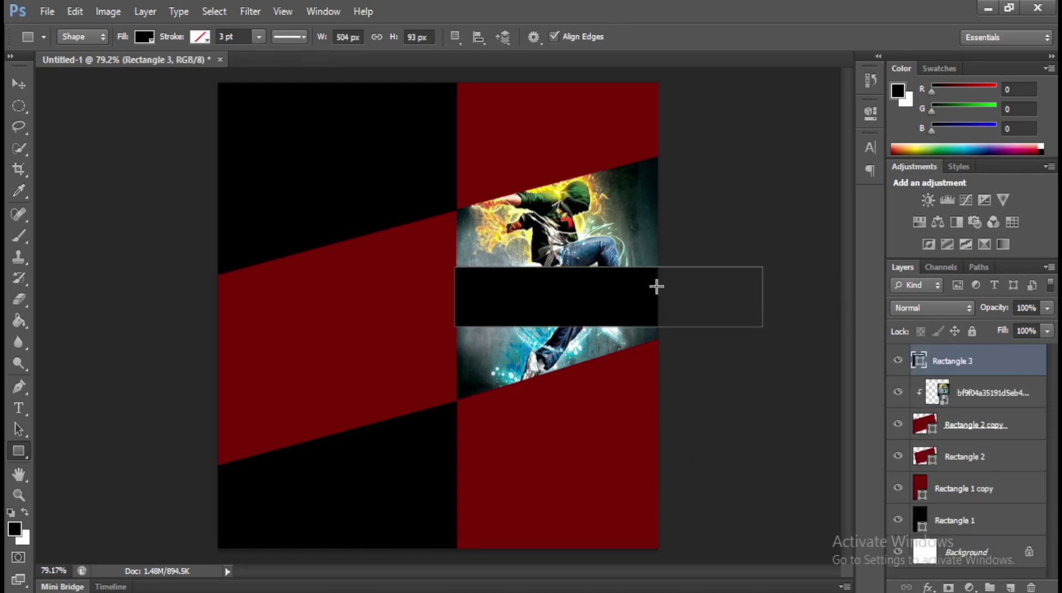
left_click(20, 83)
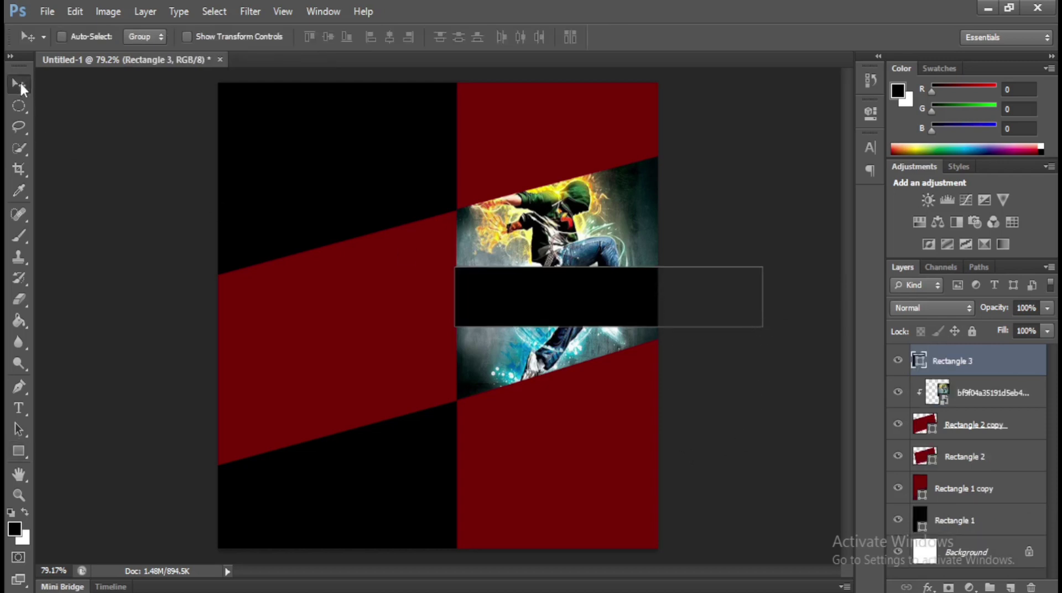
Rotate the black rectangle to about -14° and align its upper edge with the upper edge of the dancer band
key("ctrl+t")
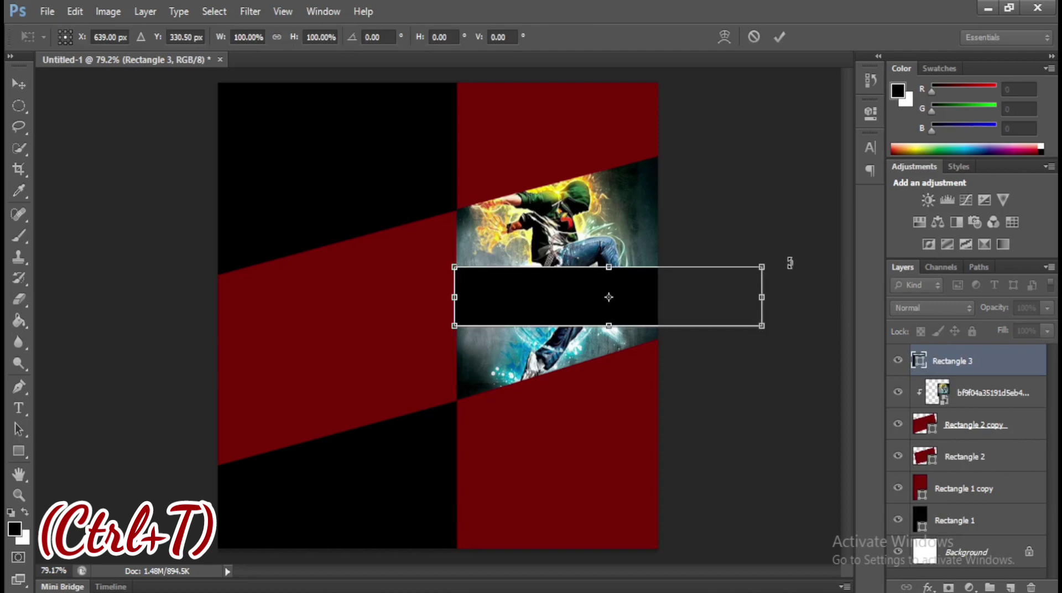
left_click_drag(790, 258, 772, 213)
left_click_drag(700, 284, 689, 213)
key("ctrl+plus")
left_click_drag(682, 208, 299, 424)
left_click_drag(522, 327, 529, 259)
left_click_drag(699, 320, 649, 360)
left_click_drag(792, 93, 796, 100)
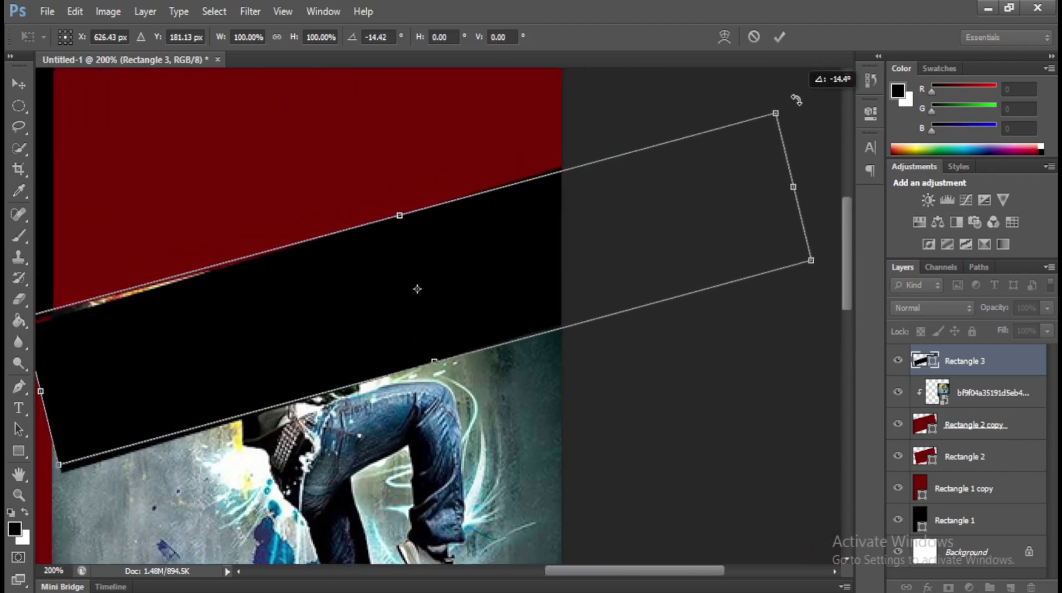
left_click_drag(546, 244, 560, 253)
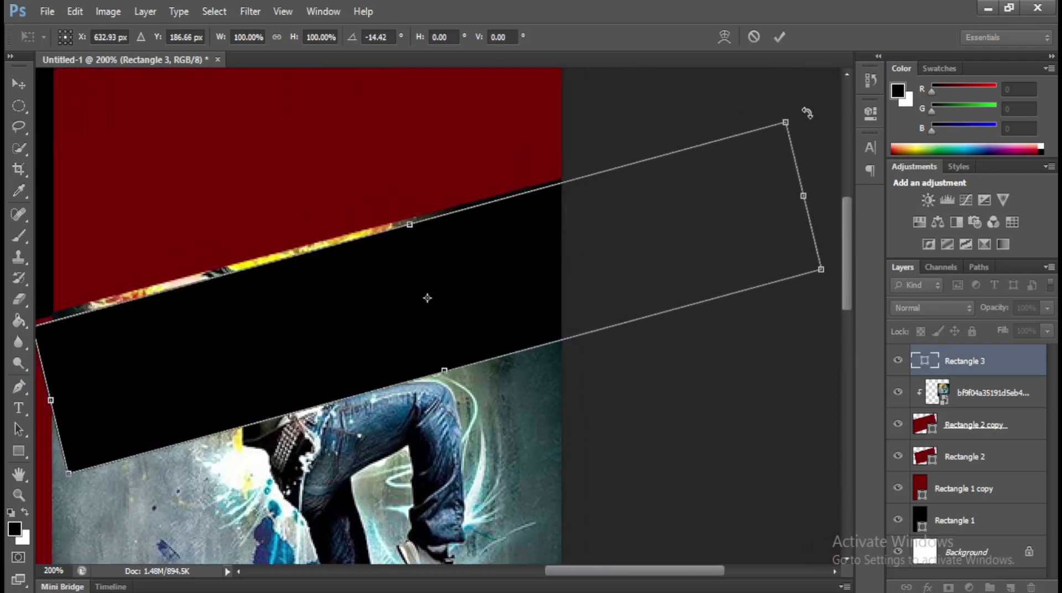
left_click_drag(807, 113, 803, 114)
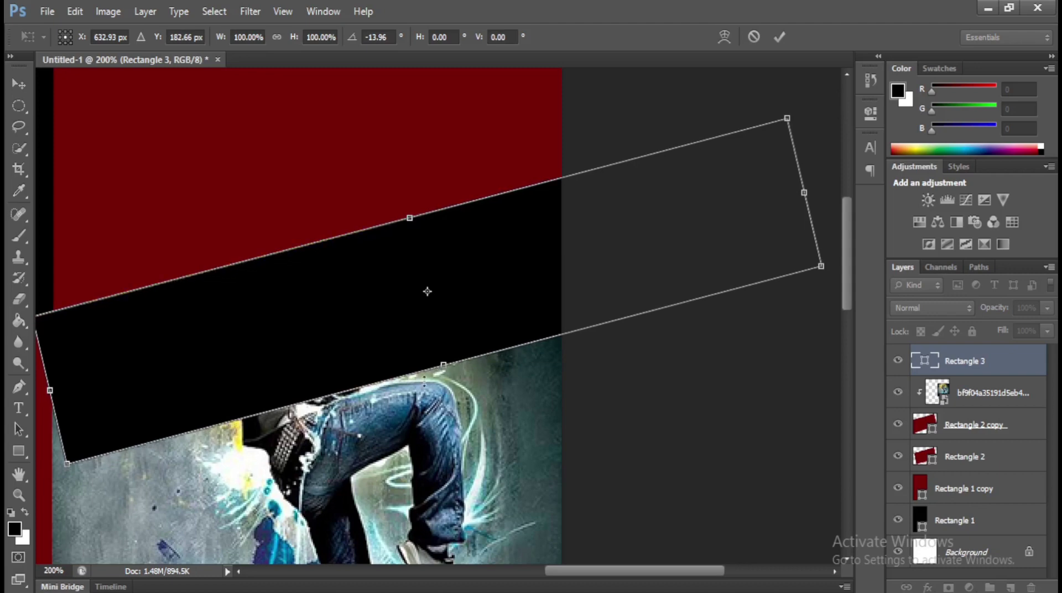
Extend the black strip's left end past the black-red boundary and shorten its right end to about 85% overall width
left_click_drag(154, 511, 256, 494)
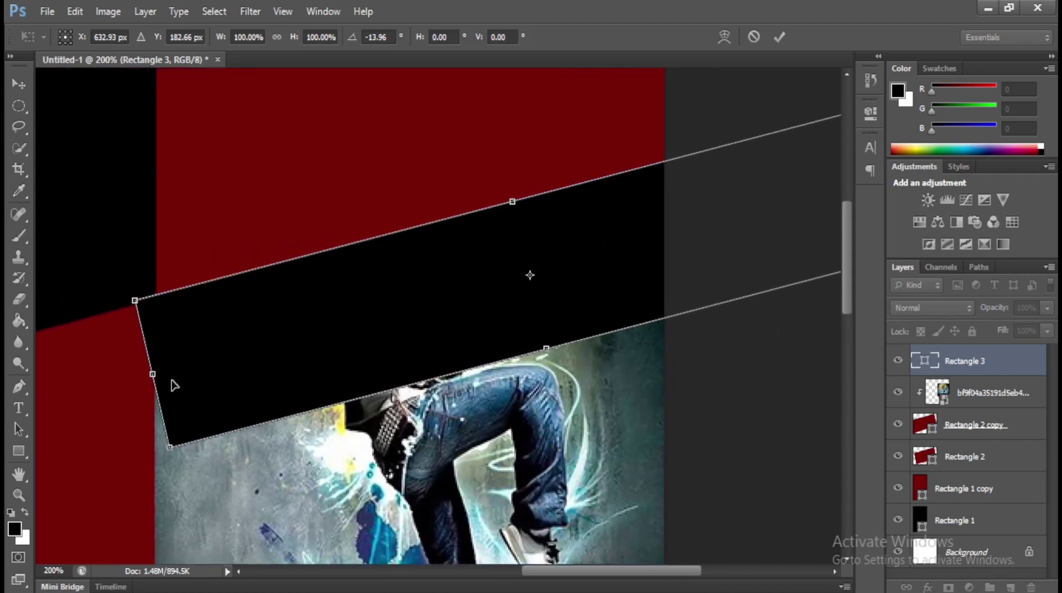
left_click_drag(152, 375, 135, 378)
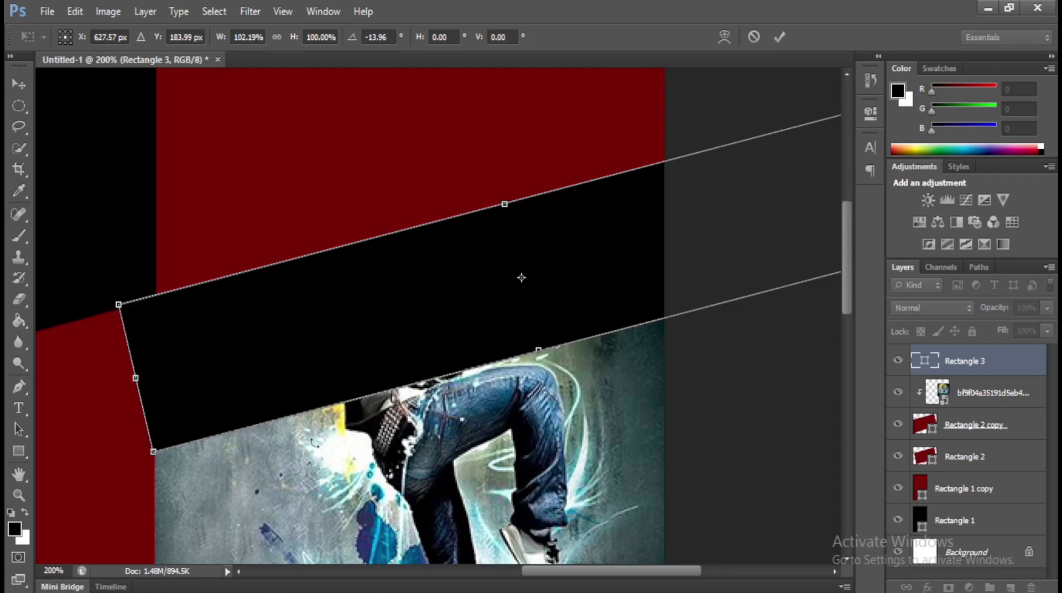
left_click_drag(673, 305, 503, 374)
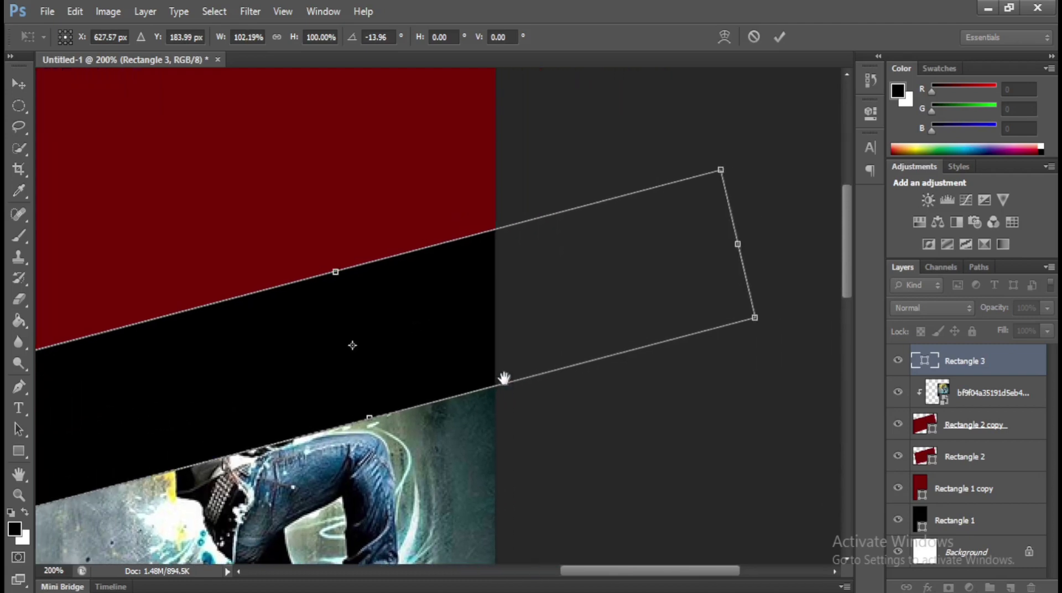
left_click_drag(742, 243, 615, 286)
left_click_drag(436, 457, 747, 390)
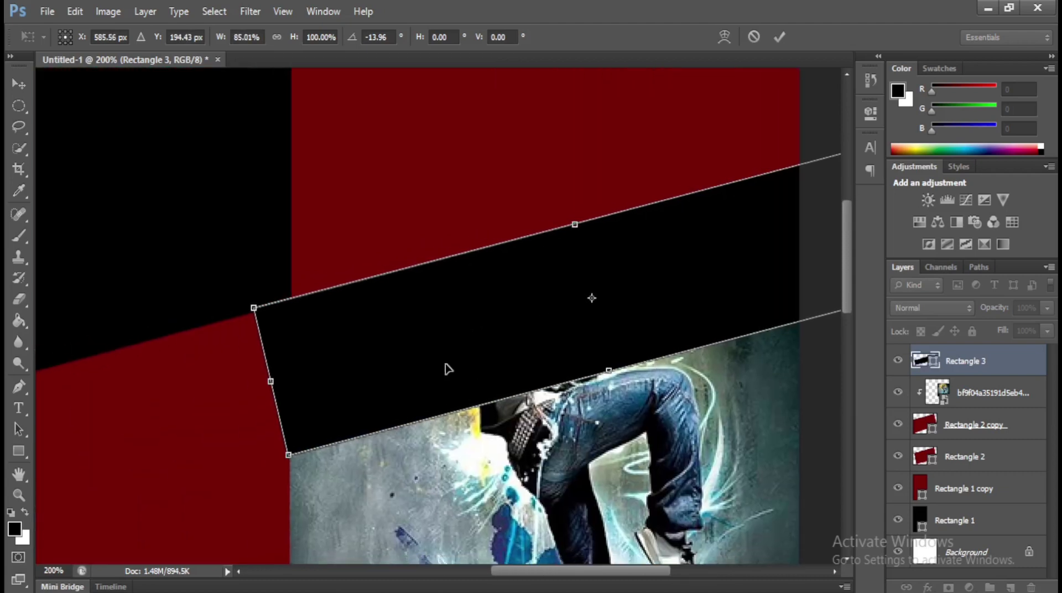
Distort the black strip by pulling its upper-left corner right so its left edge runs vertically along the boundary, and apply it
key("ctrl+plus")
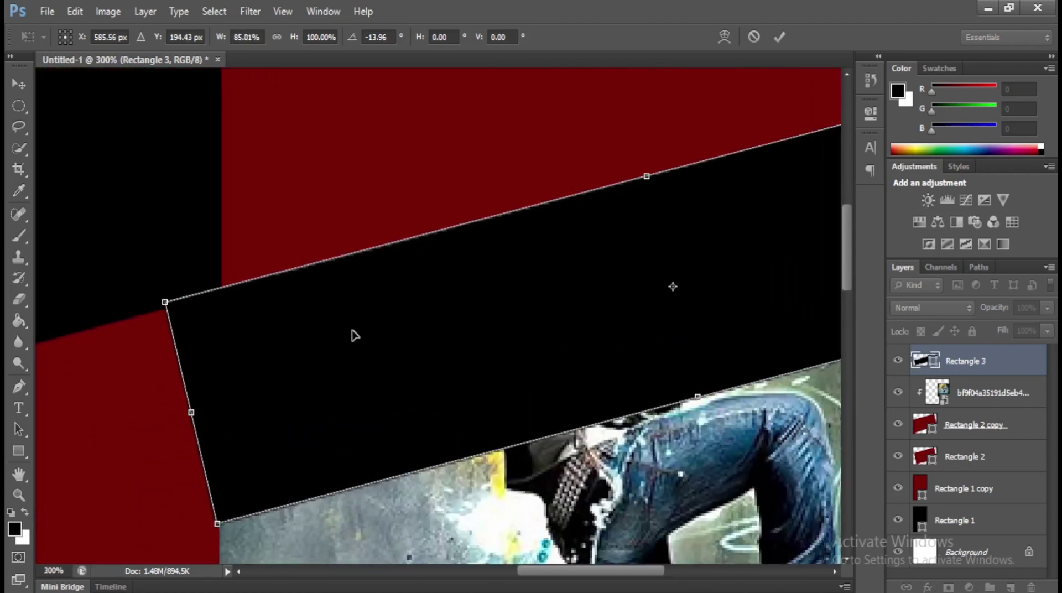
right_click(343, 366)
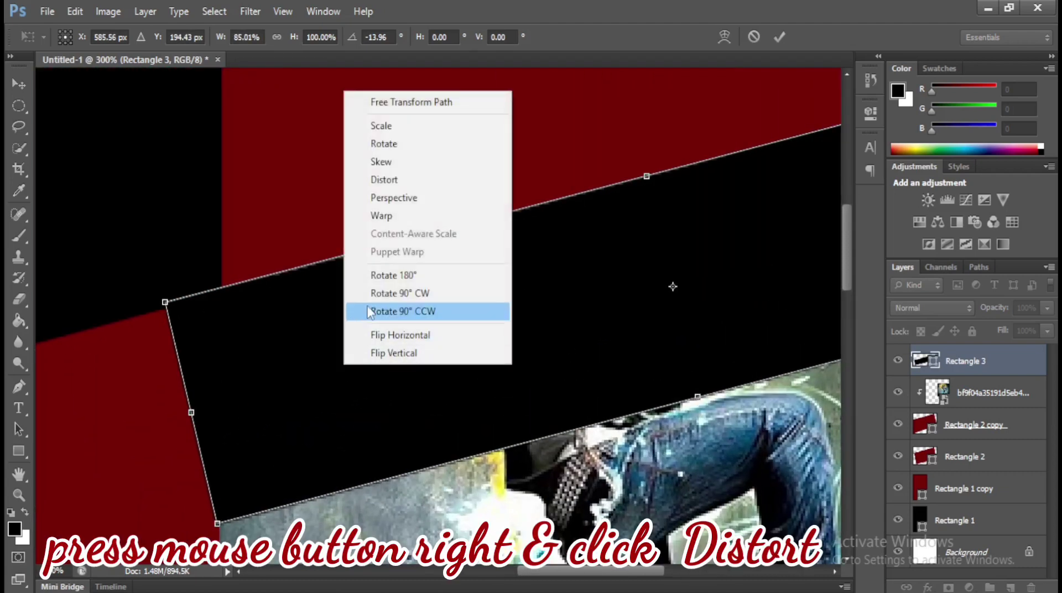
left_click(385, 181)
left_click_drag(166, 304, 219, 292)
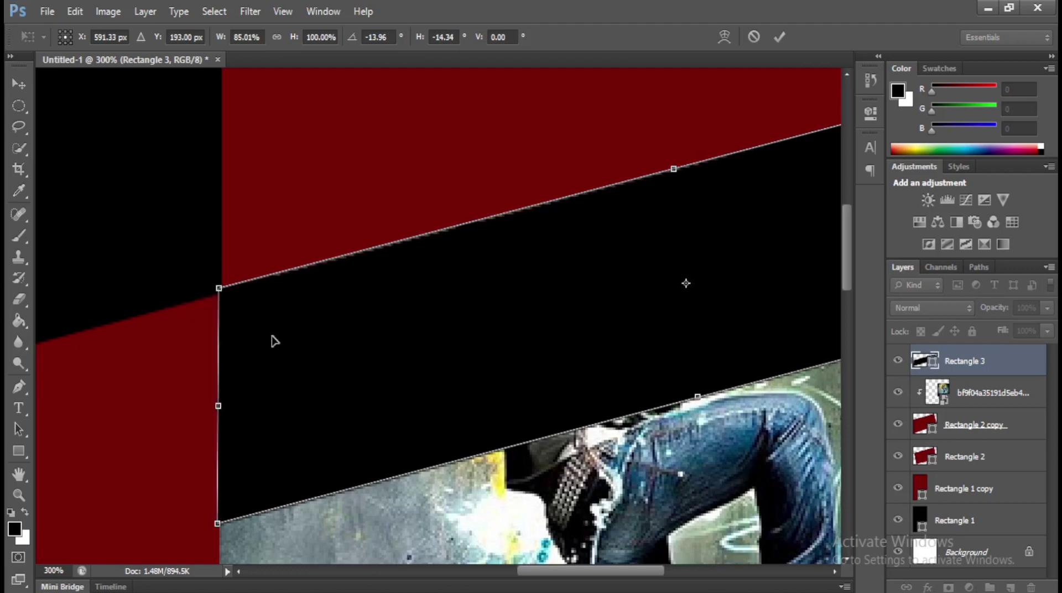
key("ctrl+equal")
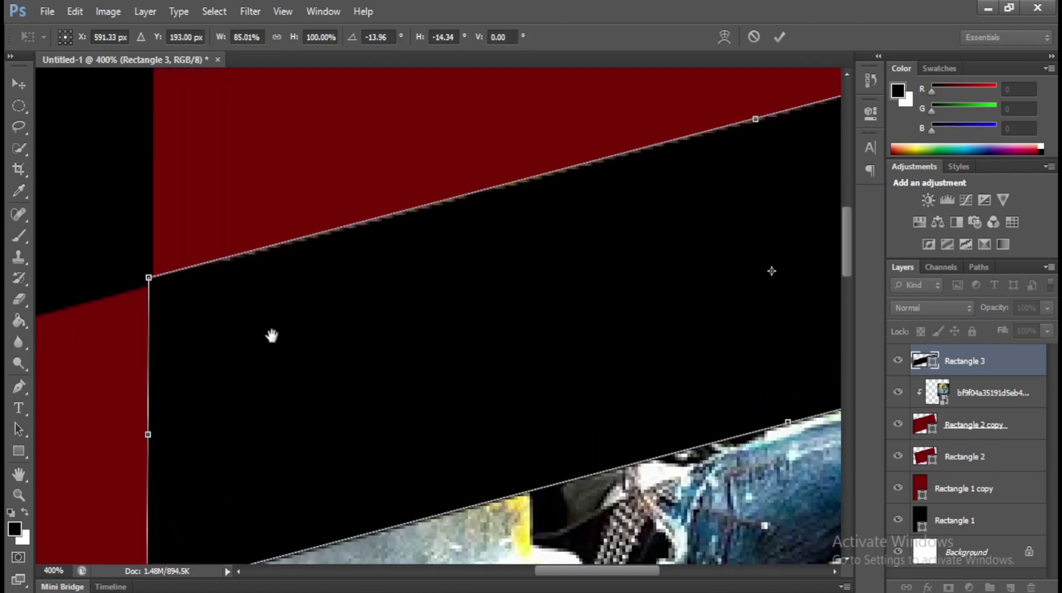
left_click_drag(272, 336, 338, 309)
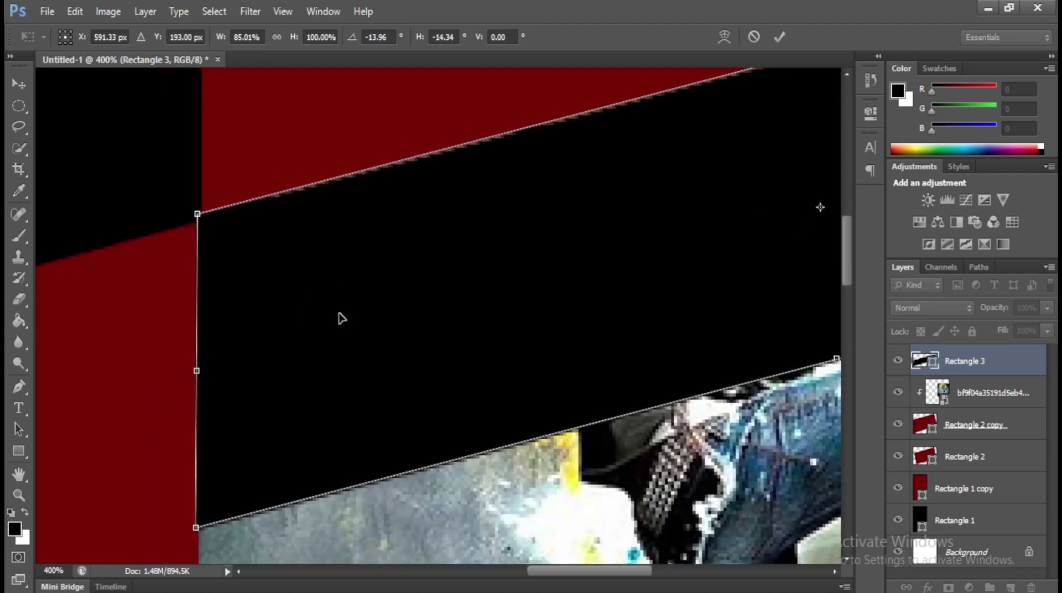
key("Return")
key("ctrl+0")
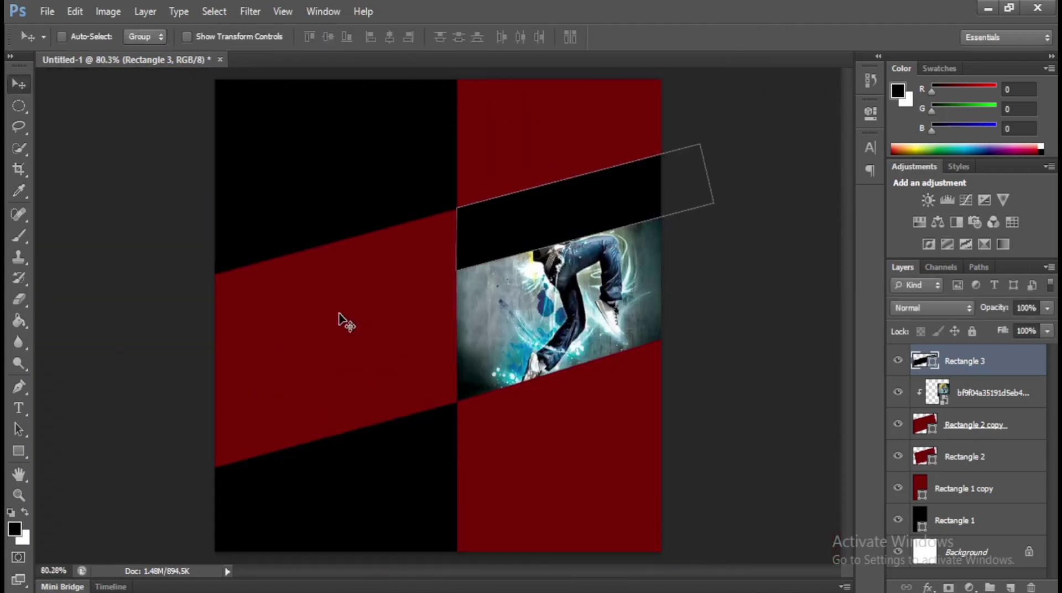
Move the black strip down across the middle of the dancer image and nudge it left so it overlaps the dark red band
left_click_drag(609, 211, 611, 281)
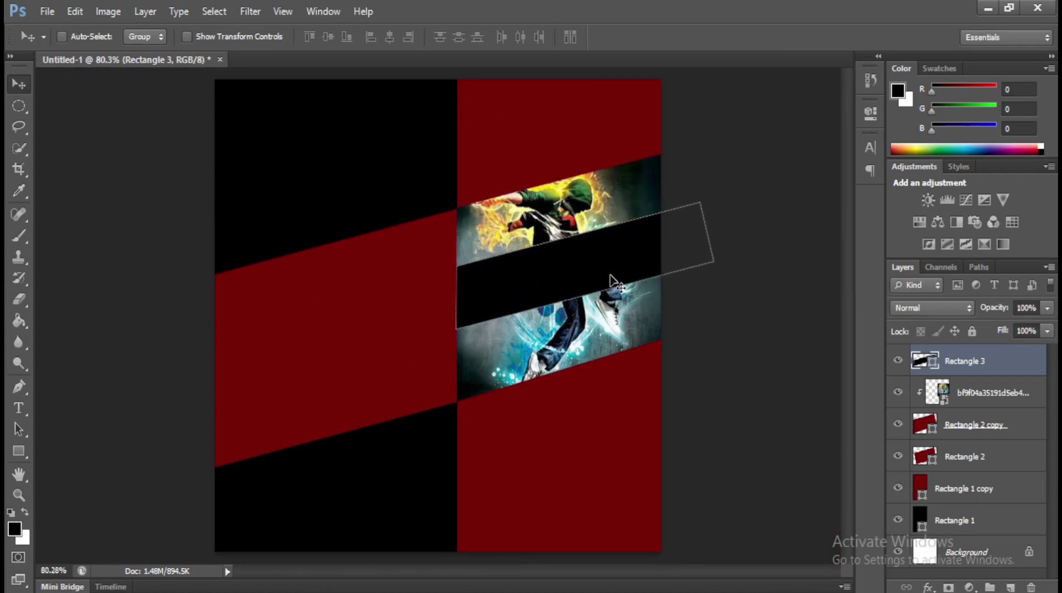
key("Left")
key("Left")
key("Left")
key("Left")
key("Left")
key("Left")
key("Left")
key("Left")
key("Left")
key("Left")
key("Left")
key("Left")
key("Left")
key("Left")
key("Left")
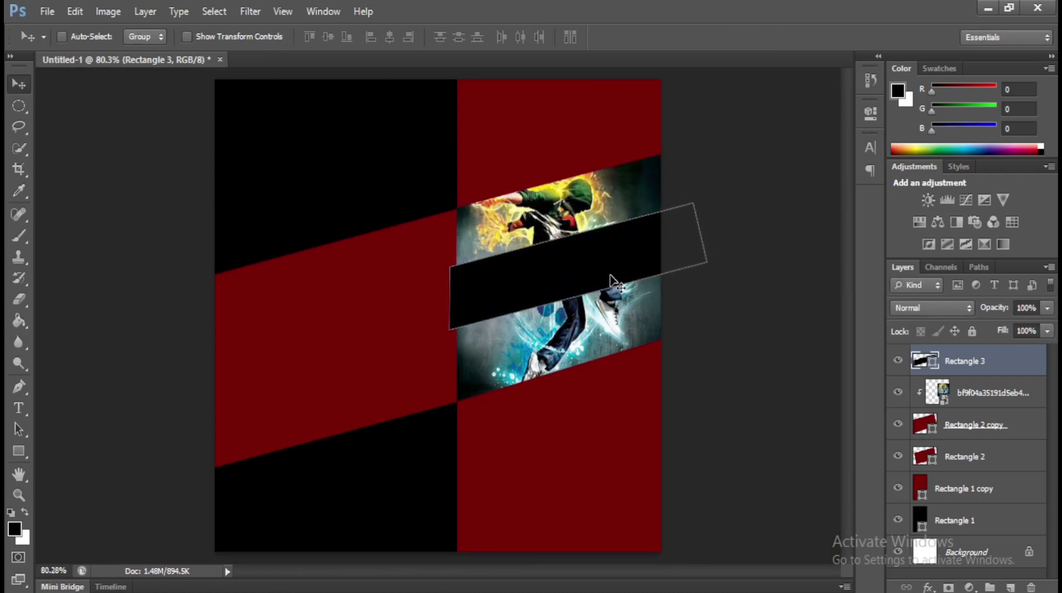
key("Left")
key("Left")
key("Left")
key("Left")
key("Down")
key("Down")
key("Down")
key("Down")
key("Down")
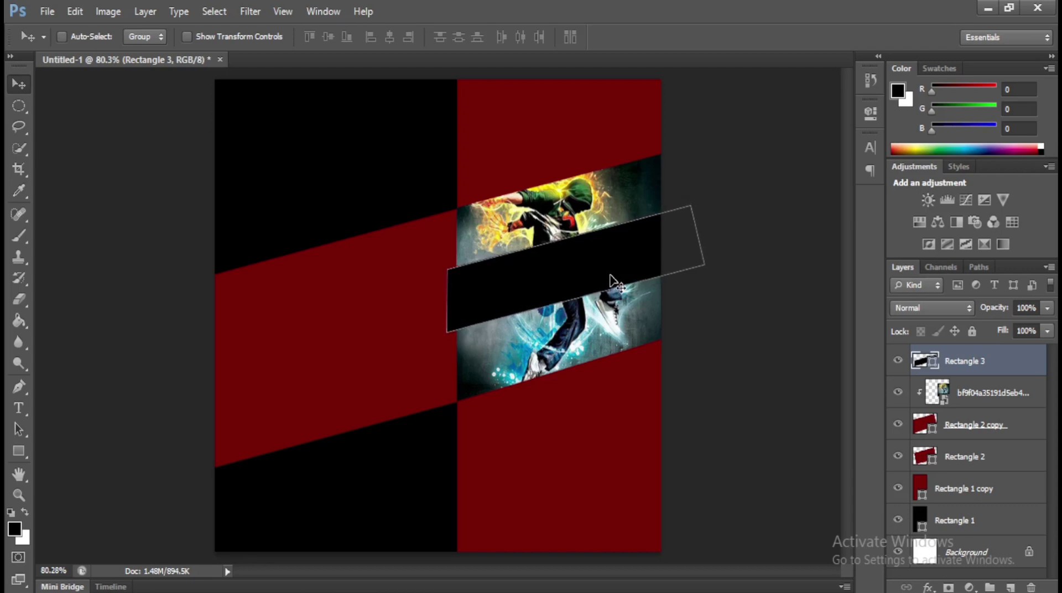
key("Down")
key("Down")
key("Down")
key("Down")
key("Down")
key("Down")
key("Down")
key("Down")
key("Down")
key("Down")
key("Down")
key("Down")
key("Down")
key("Down")
key("Down")
key("Down")
key("Down")
key("Down")
key("Down")
key("Down")
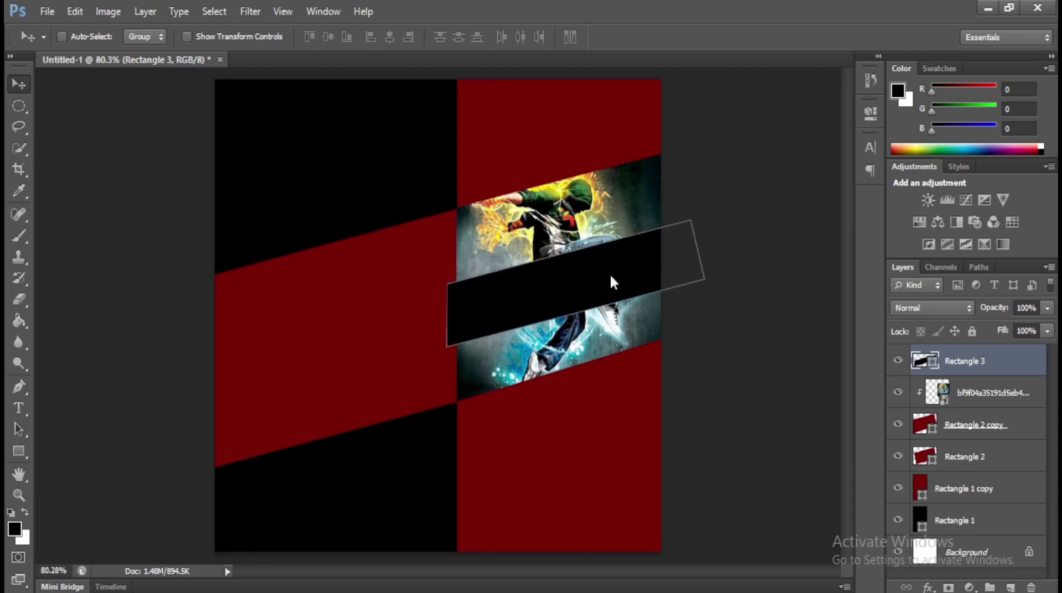
key("Up")
key("Down")
key("Down")
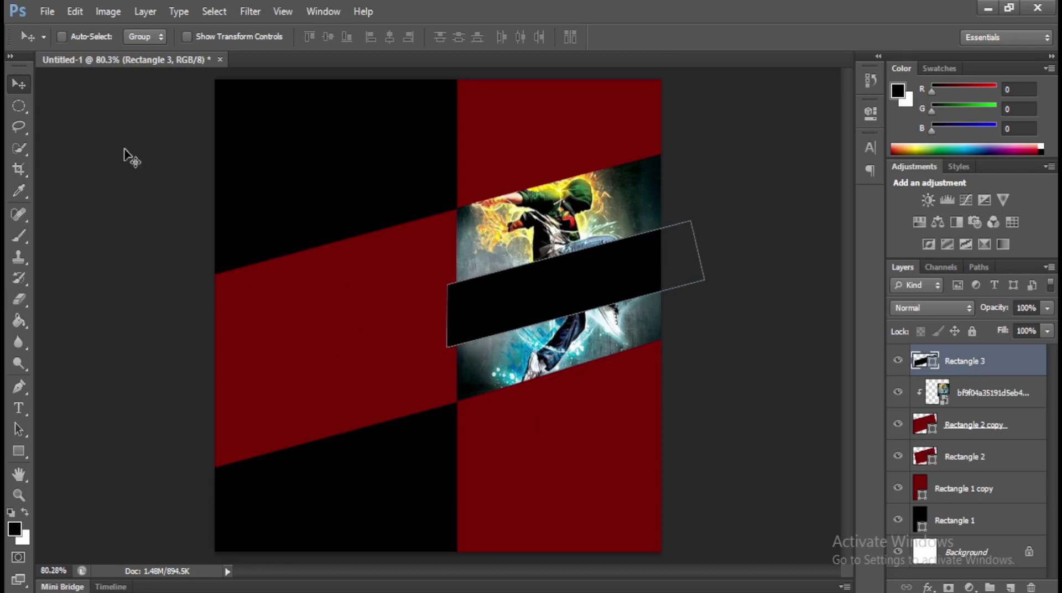
Place the break_dance_PNG77 image from the Dance folder into the poster
left_click(47, 12)
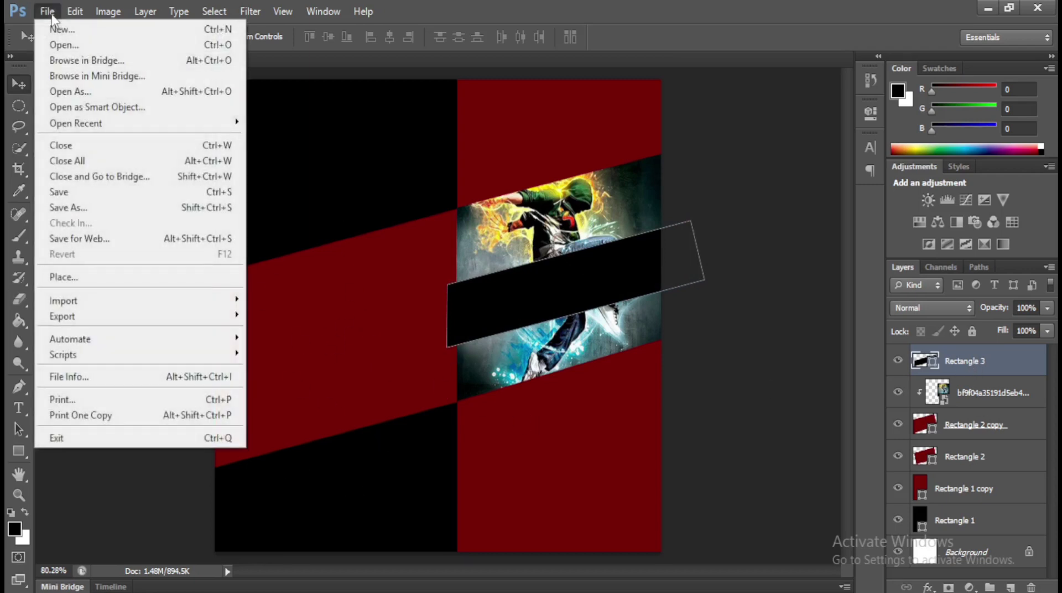
left_click(65, 278)
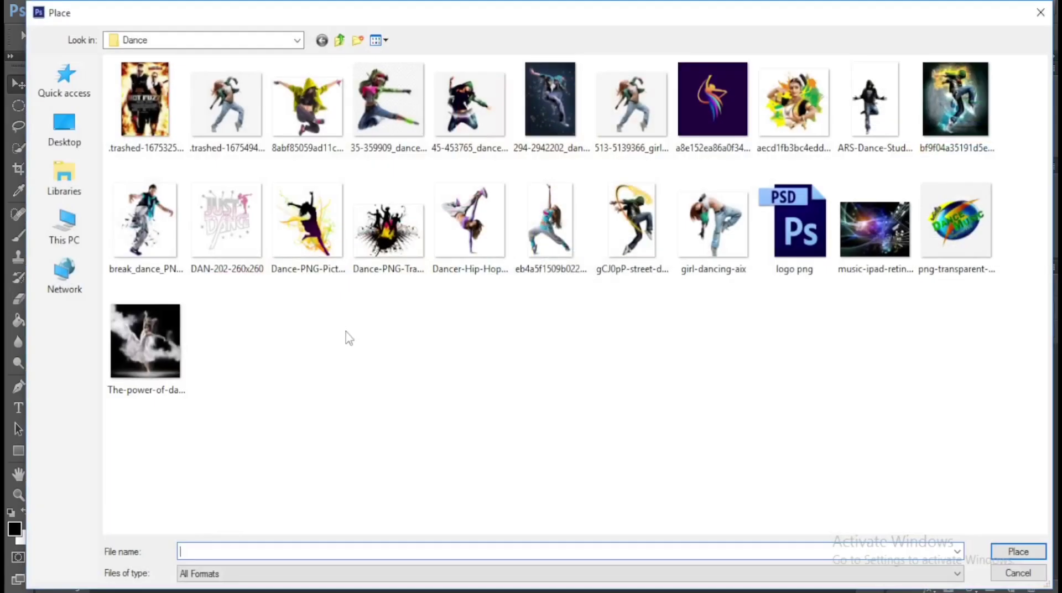
left_click(145, 216)
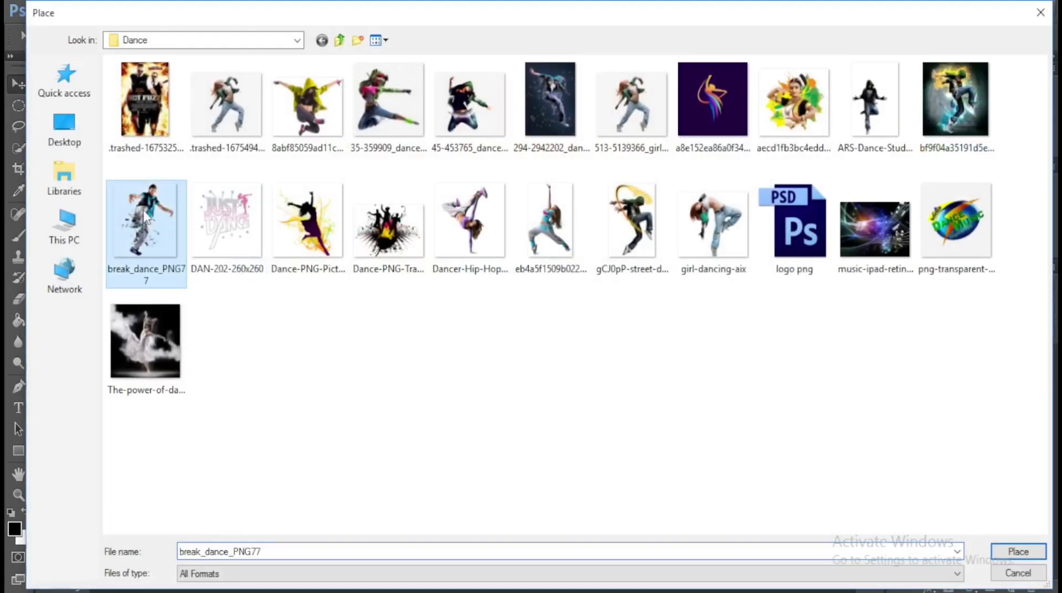
double_click(145, 215)
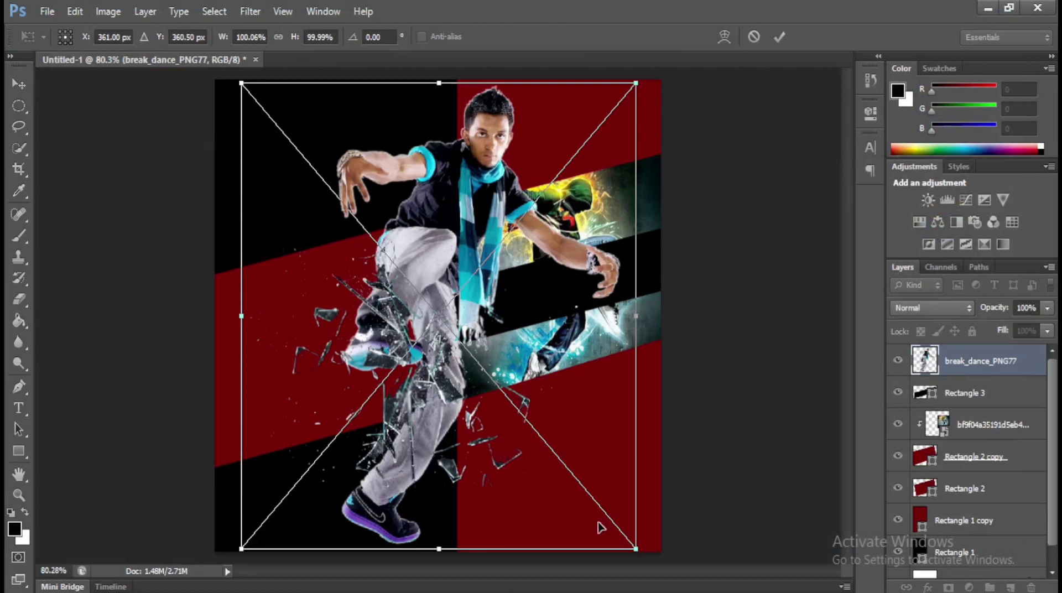
Scale the placed break dancer to about 78% and move him over the lower part of the poster's left half
left_click_drag(635, 549, 590, 493)
left_click_drag(573, 447, 448, 419)
left_click_drag(399, 446, 420, 517)
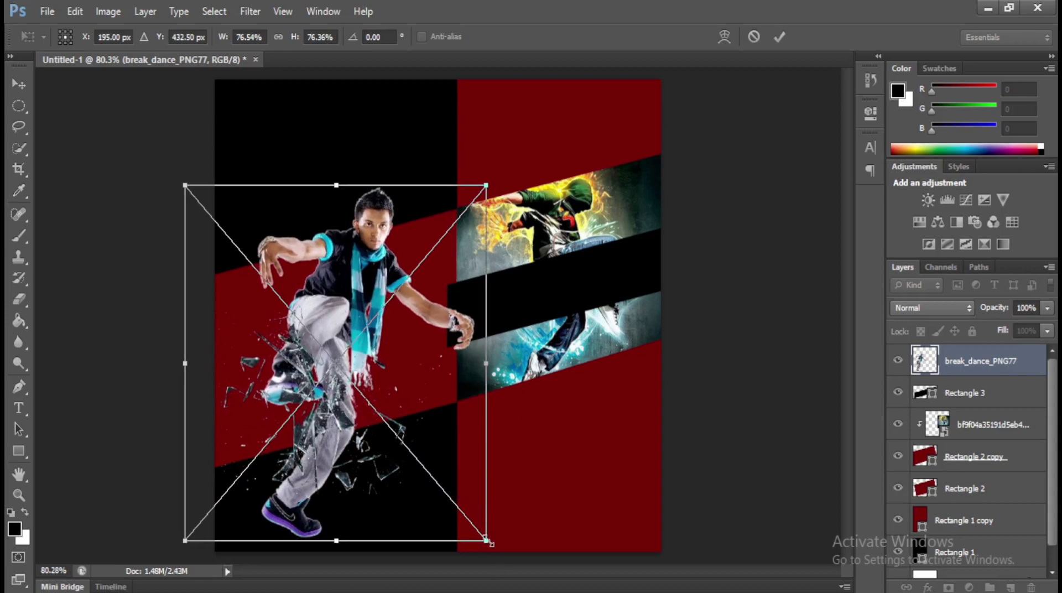
left_click_drag(488, 541, 493, 546)
Nudge the break dancer up and slightly right so his hand overlaps the black strip's left end, and apply the transform
key("Up")
key("Up")
key("Up")
key("Up")
key("Up")
key("Up")
key("Up")
key("Up")
key("Up")
key("Up")
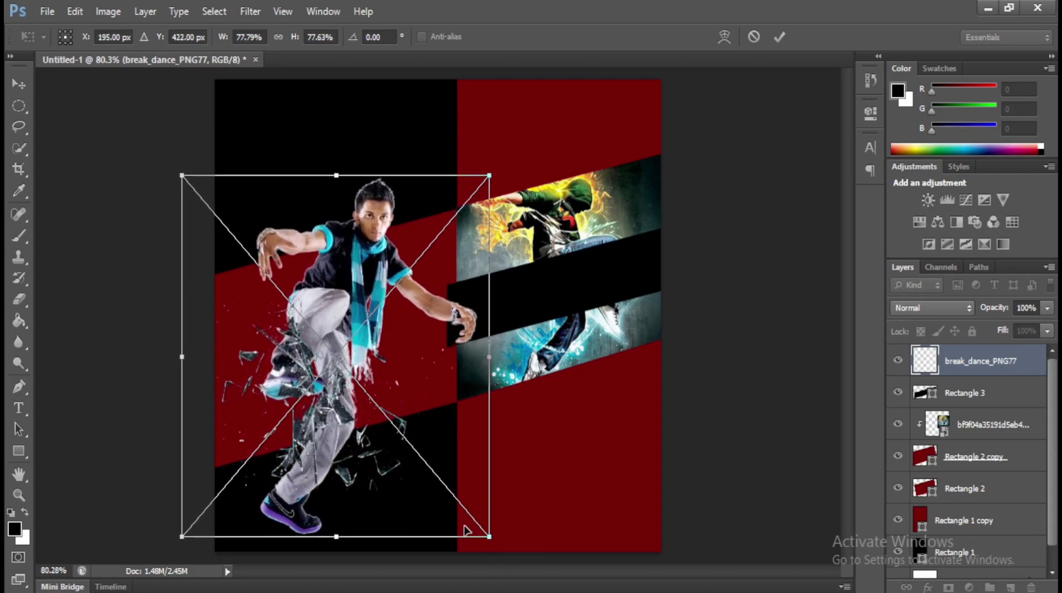
key("Up")
key("Up")
key("Up")
key("Up")
key("Up")
key("Up")
key("Up")
key("Up")
key("Up")
key("Up")
key("Up")
key("Up")
key("Right")
key("Right")
key("Right")
key("Right")
key("Right")
key("Right")
key("Right")
key("Return")
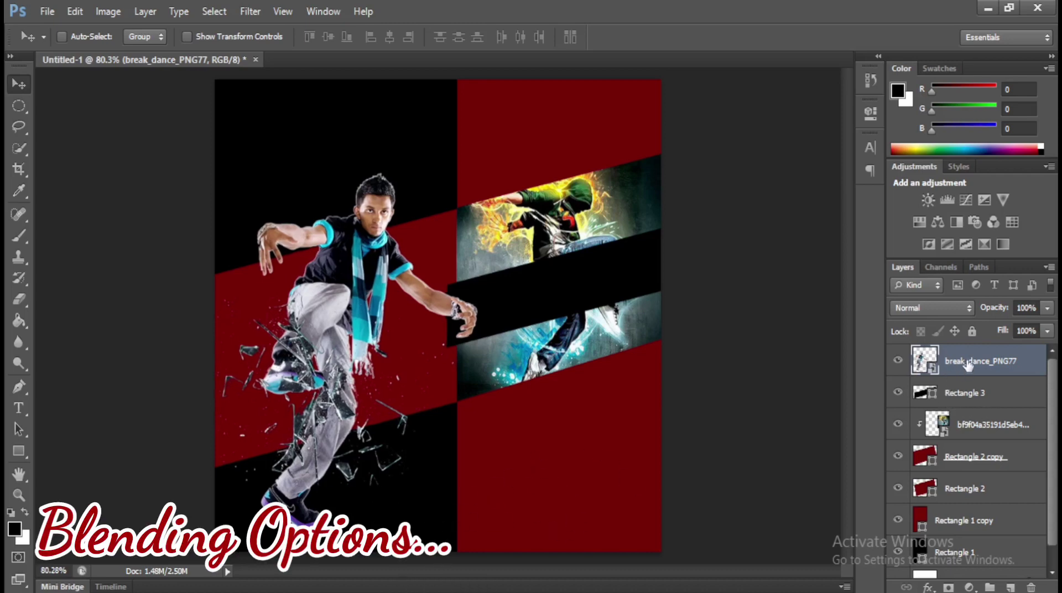
Add a drop shadow layer style to the break dancer layer
right_click(970, 366)
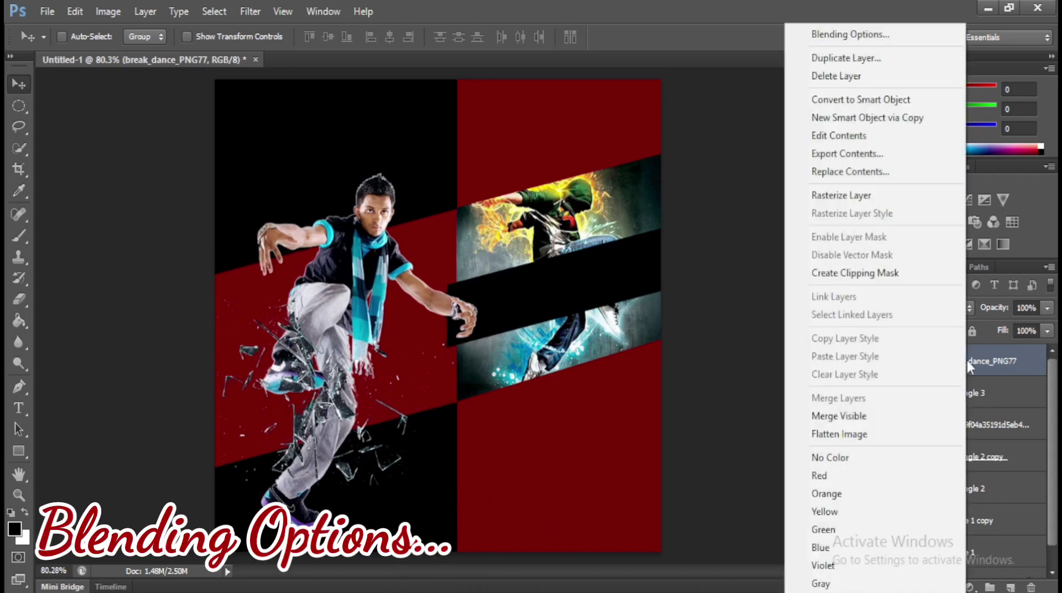
left_click(867, 35)
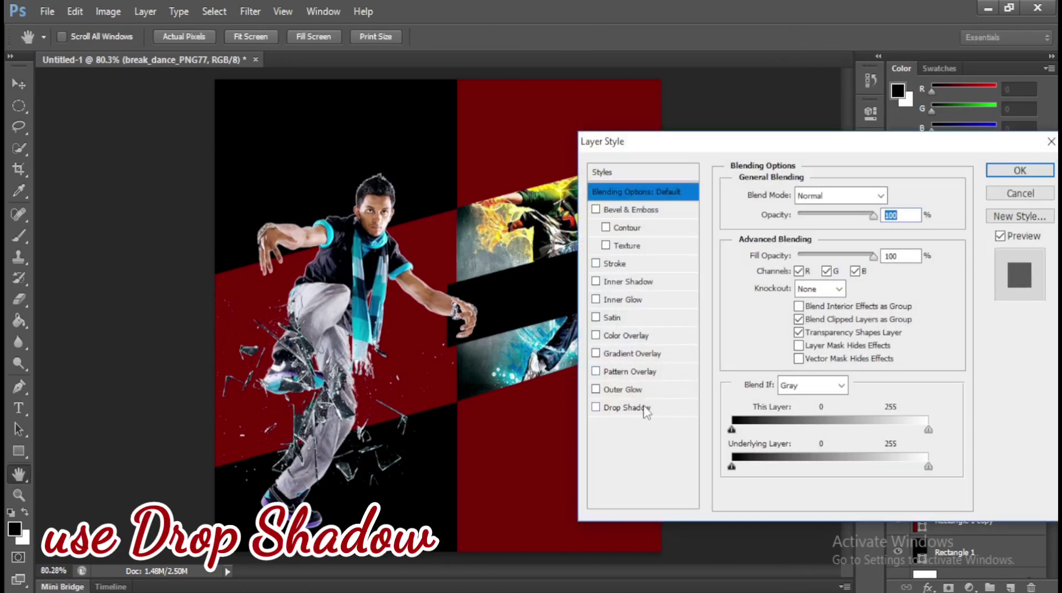
left_click(647, 409)
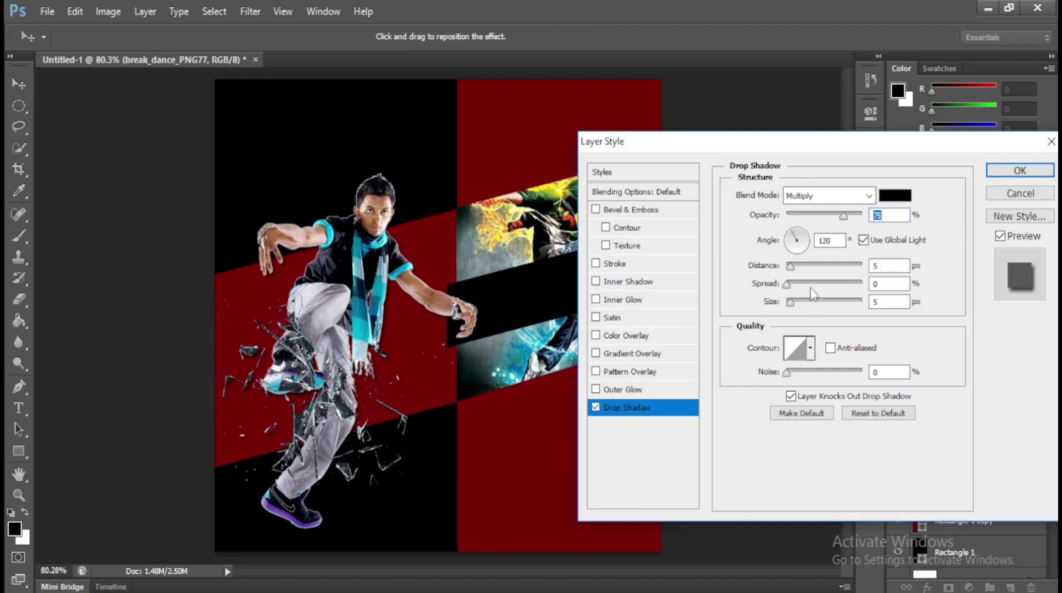
left_click_drag(791, 266, 792, 310)
left_click(1000, 174)
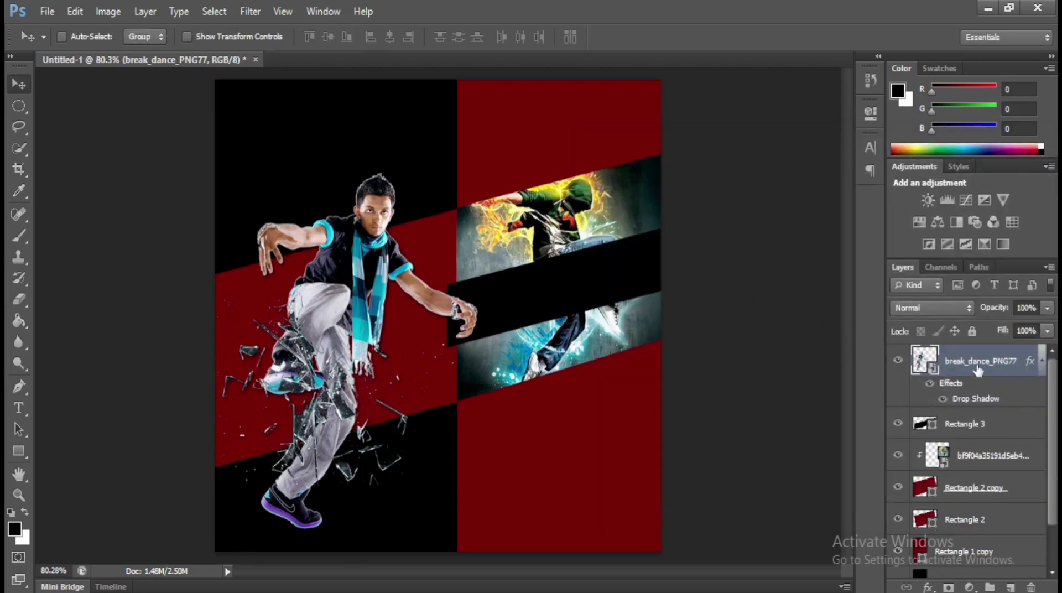
Change the fill of the black strip (Rectangle 3) to the recently used dark red
left_click(970, 423)
left_click(20, 450)
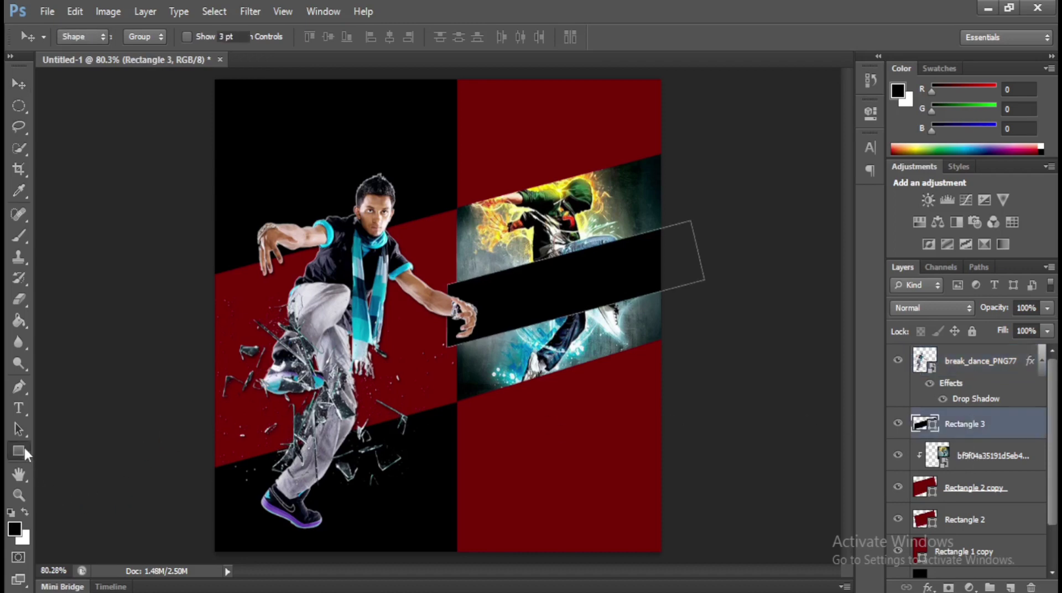
left_click(142, 37)
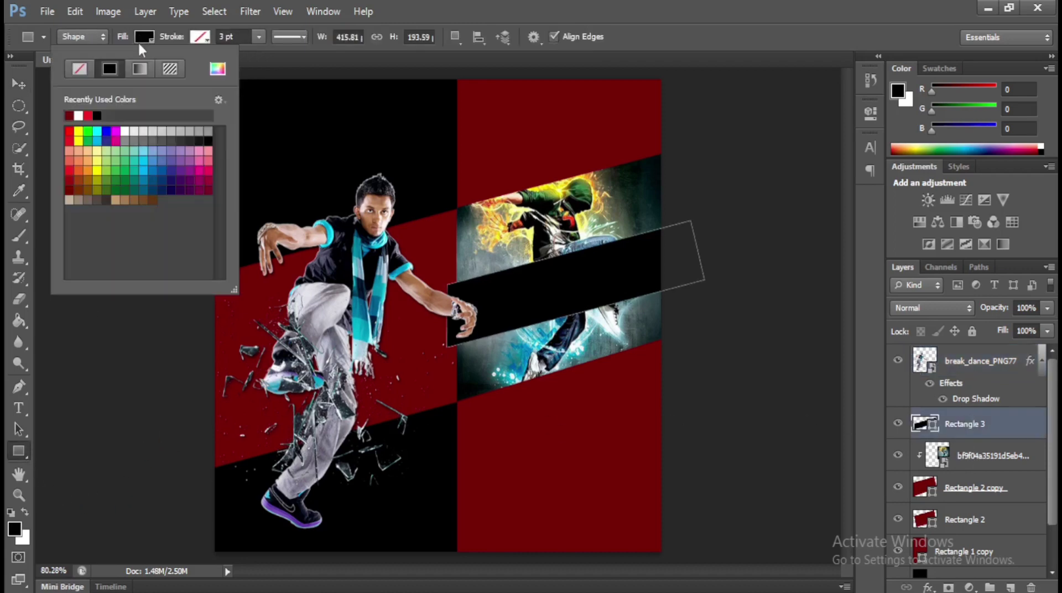
left_click(70, 115)
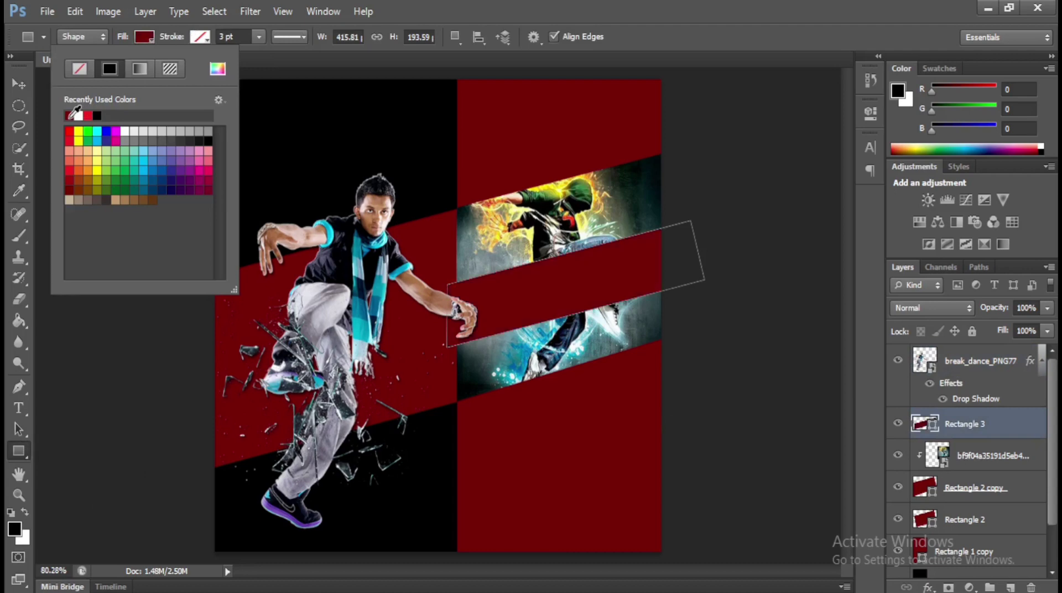
left_click(20, 84)
left_click(20, 84)
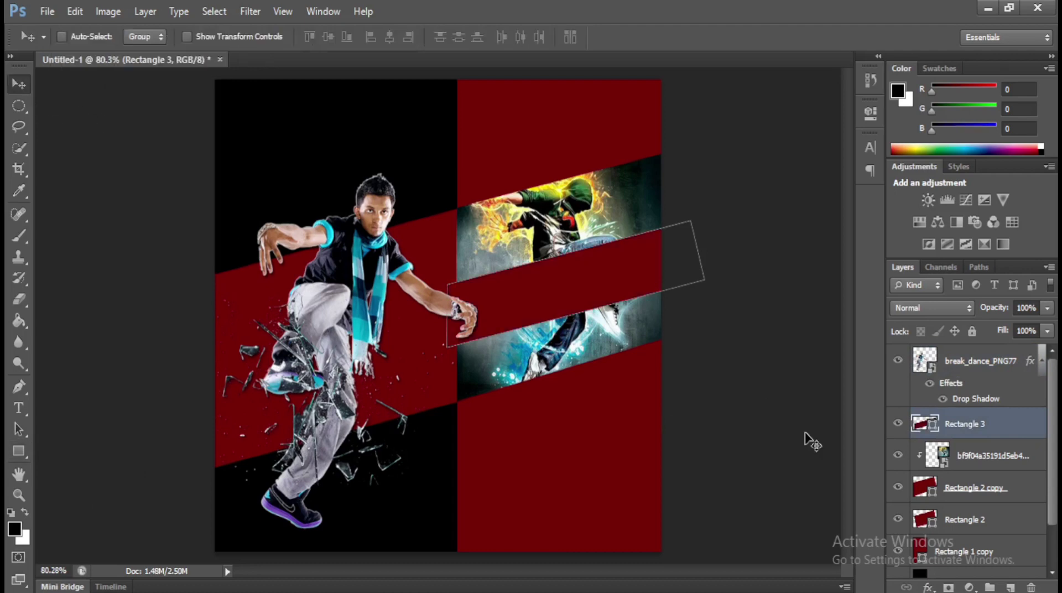
Add a drop shadow to the dark red strip with distance 6 px, spread 6%, size 1 px and angle -66°
right_click(981, 428)
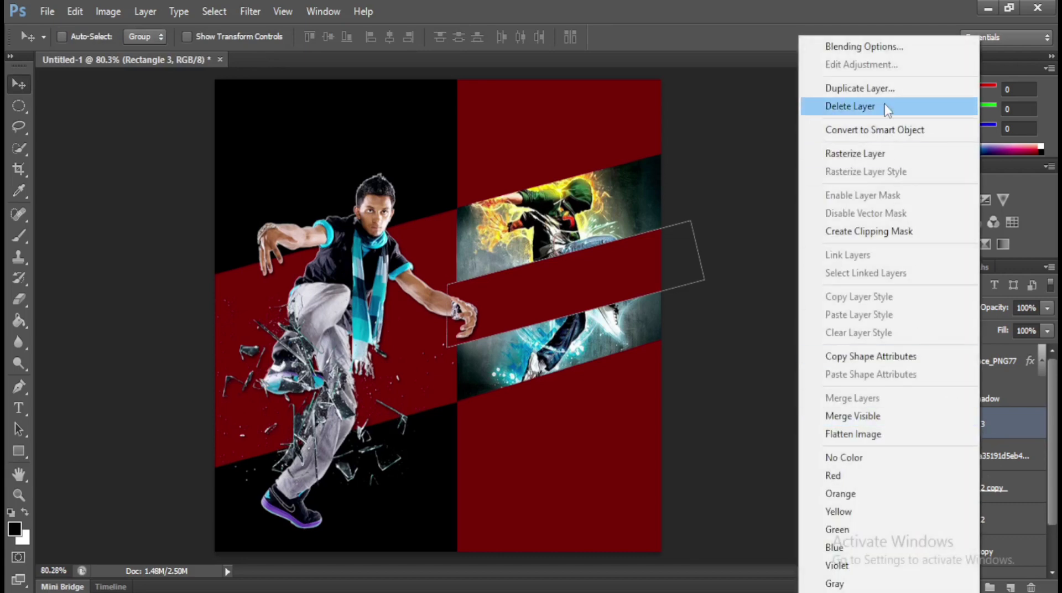
left_click(863, 46)
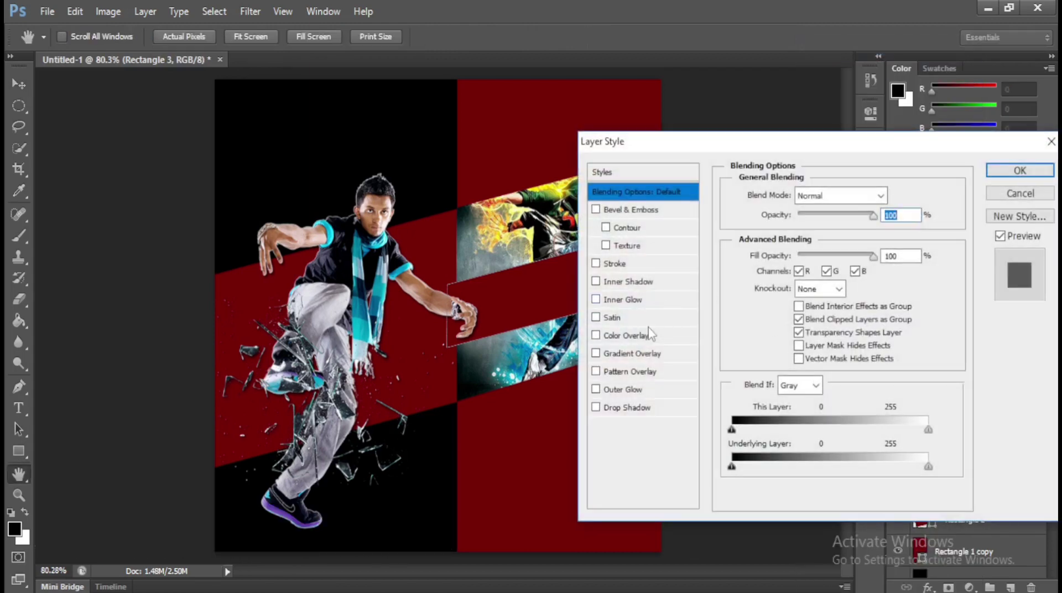
left_click(626, 410)
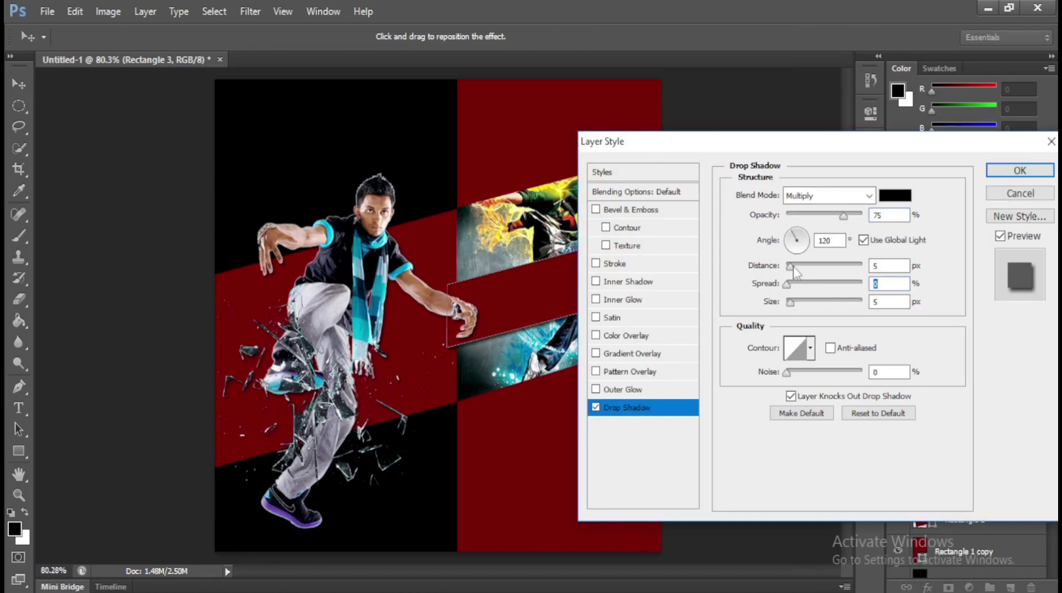
left_click_drag(791, 267, 788, 307)
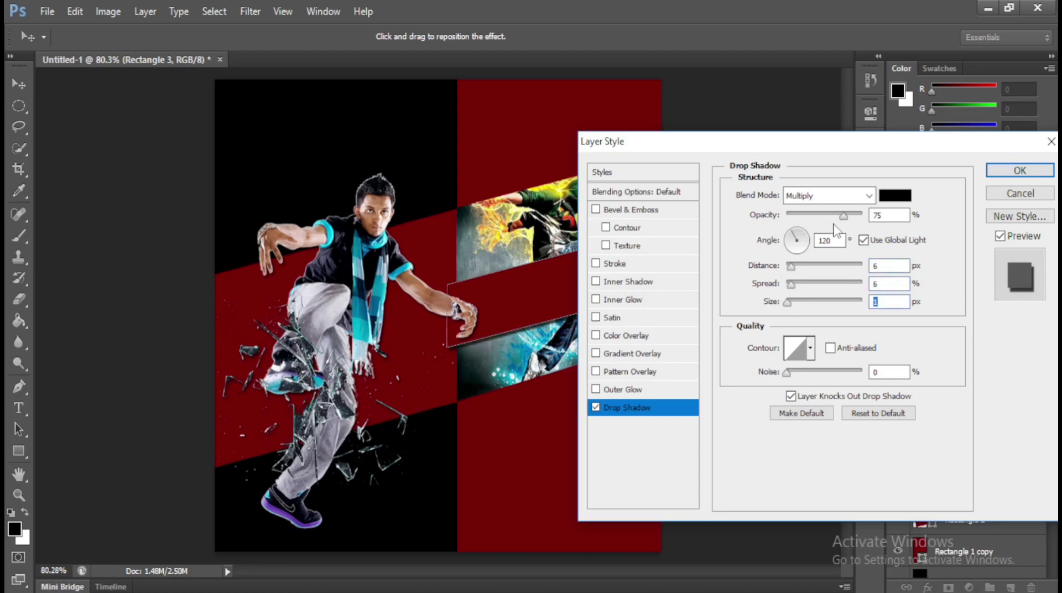
left_click_drag(799, 242, 807, 236)
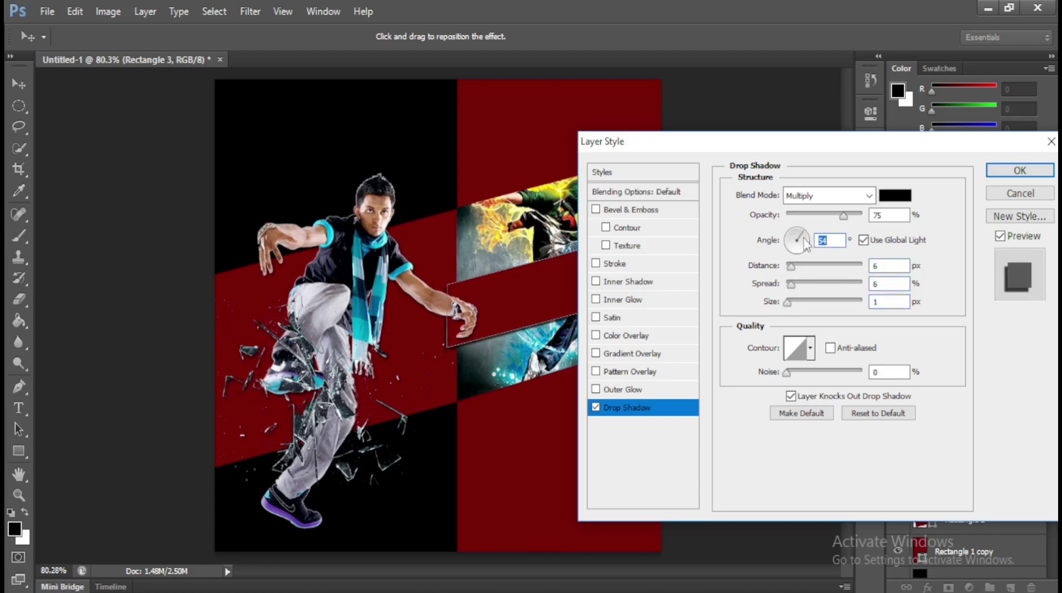
left_click_drag(808, 247, 803, 254)
Set the strip shadow's distance to 2 px, spread to 2% and size to 2 px, and apply the layer style
left_click_drag(886, 268, 864, 267)
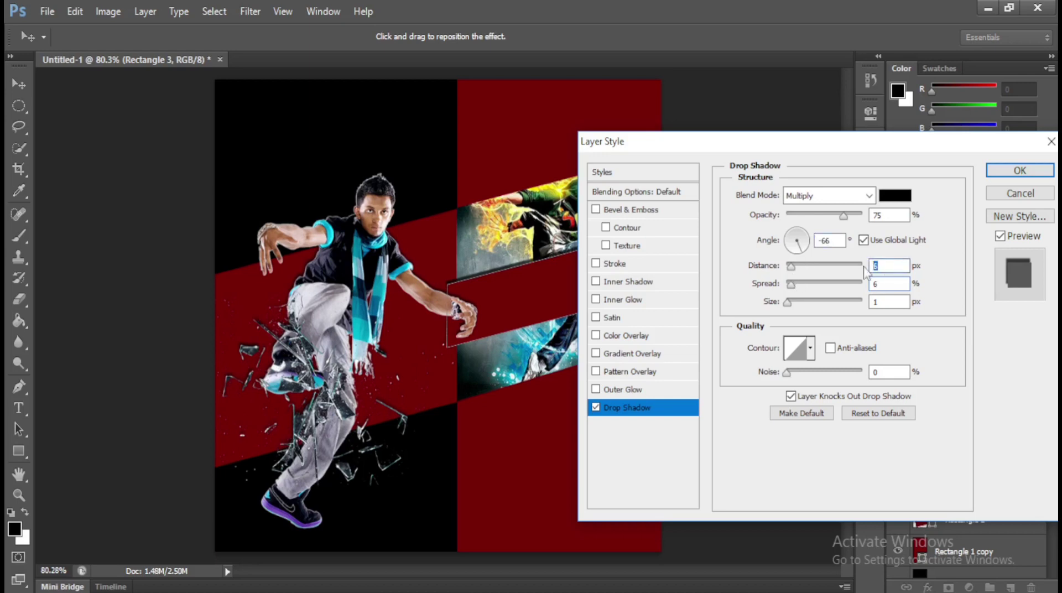
type("2")
left_click(882, 285)
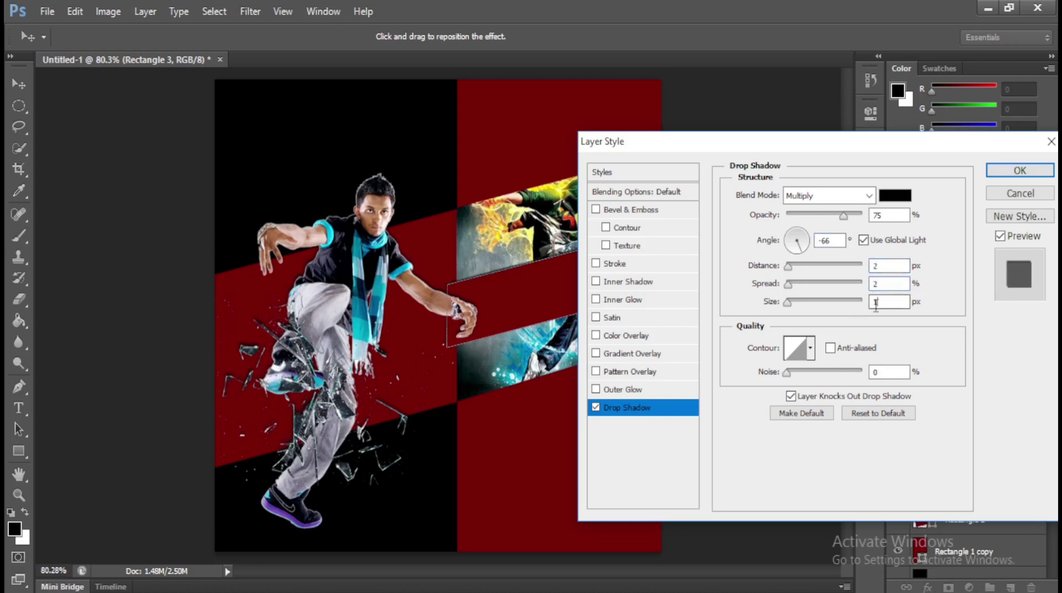
double_click(877, 304)
type("2")
left_click_drag(964, 146, 839, 358)
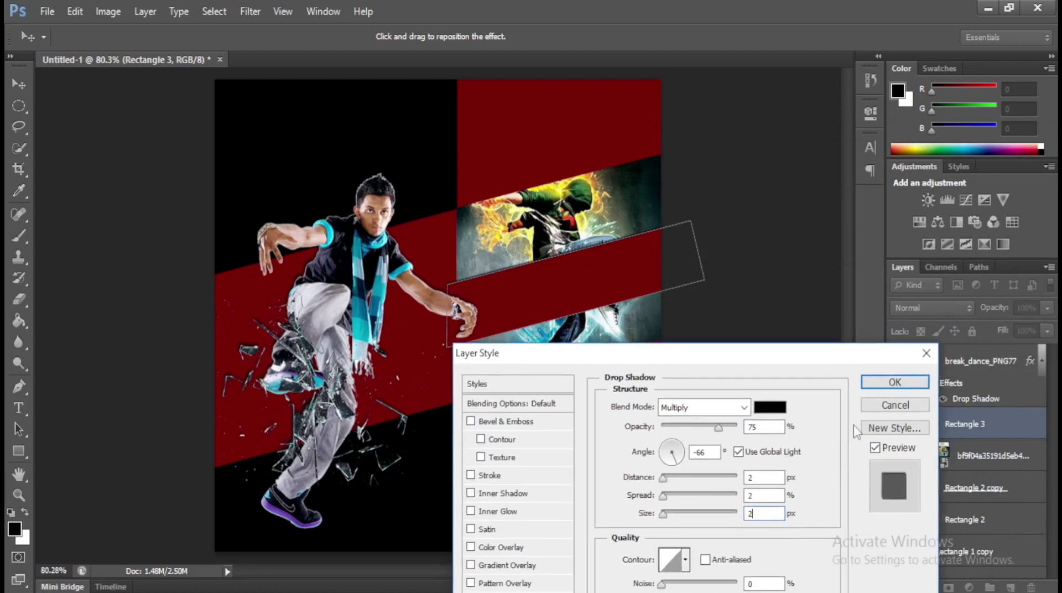
left_click(899, 386)
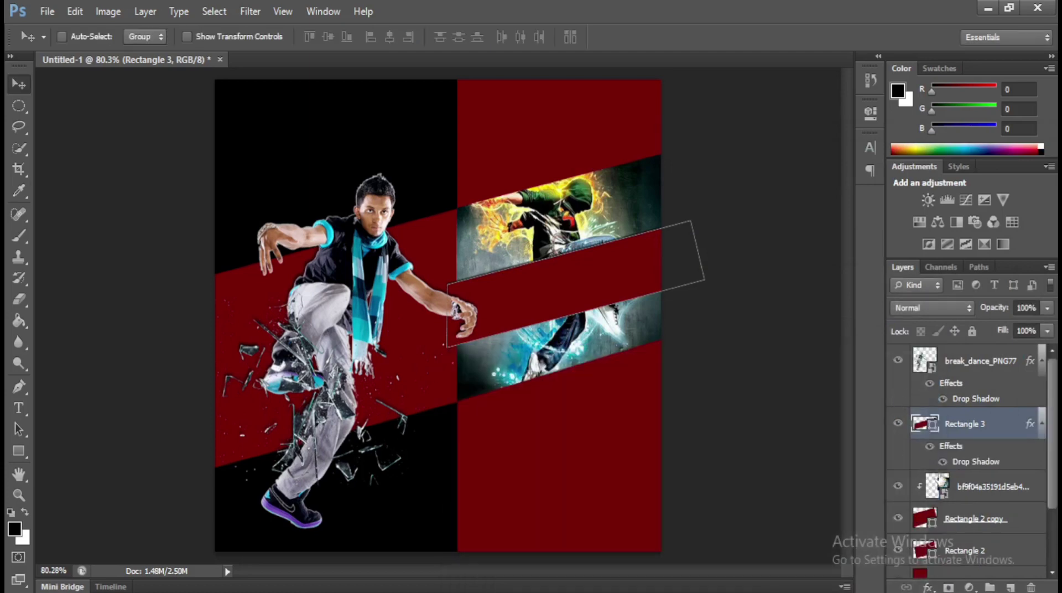
Select the break dancer layer as the insertion point and open the logo png.psd file from the Dance folder
left_click(977, 363)
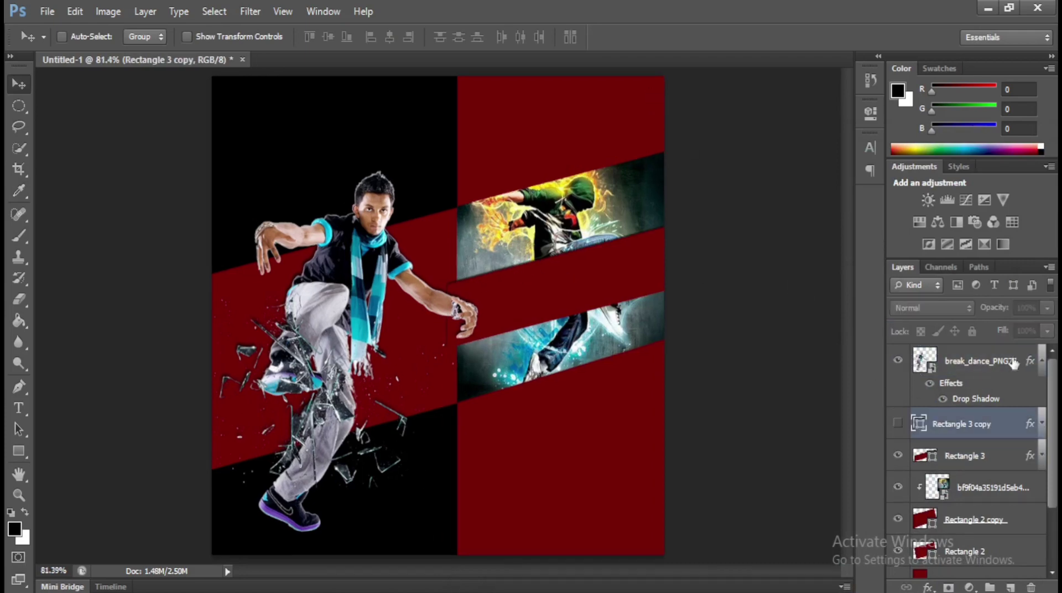
left_click(1014, 363)
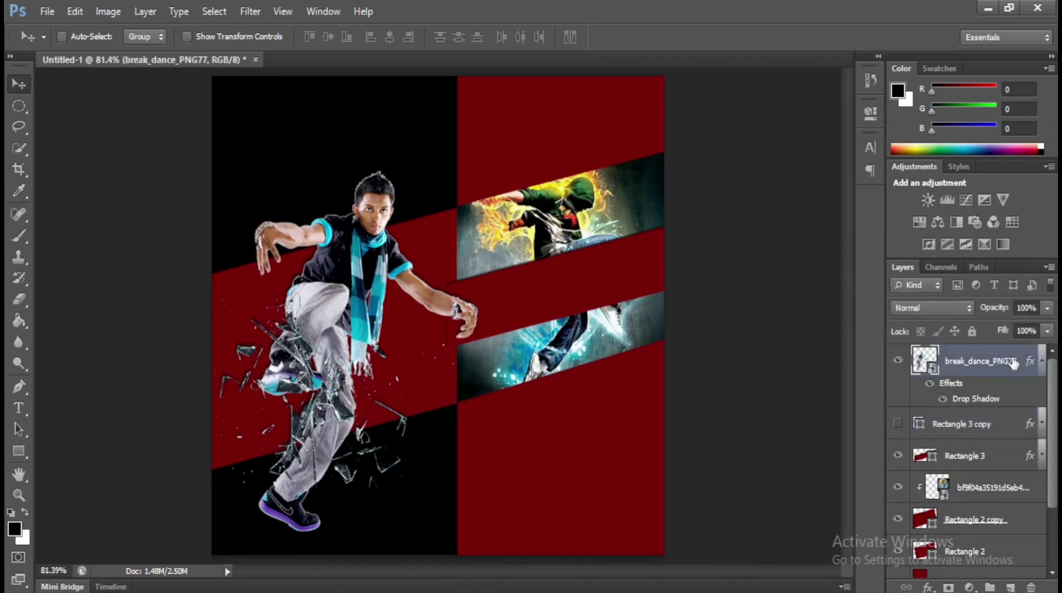
left_click(48, 11)
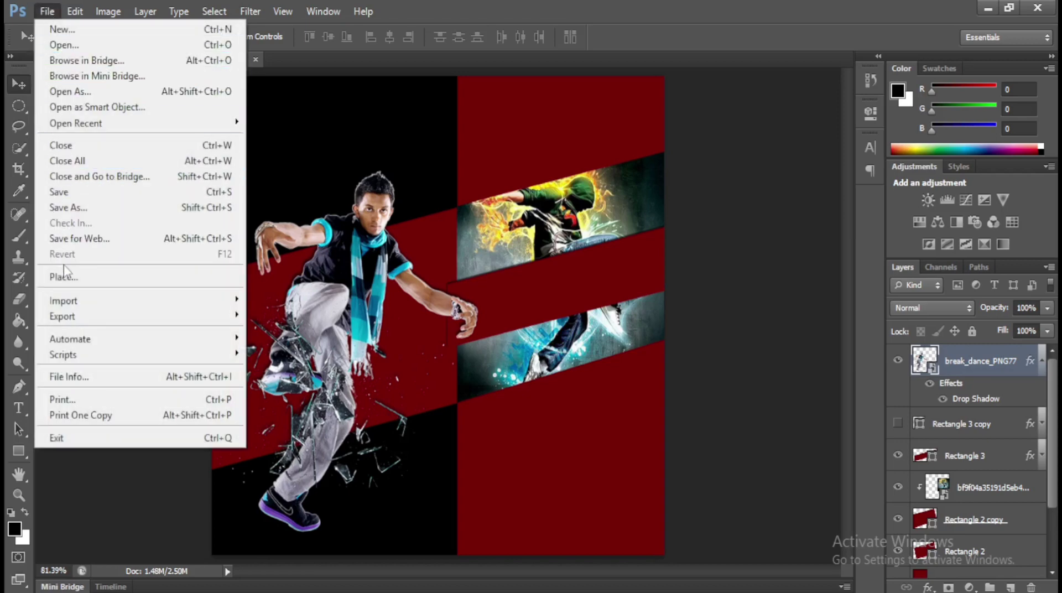
left_click(86, 46)
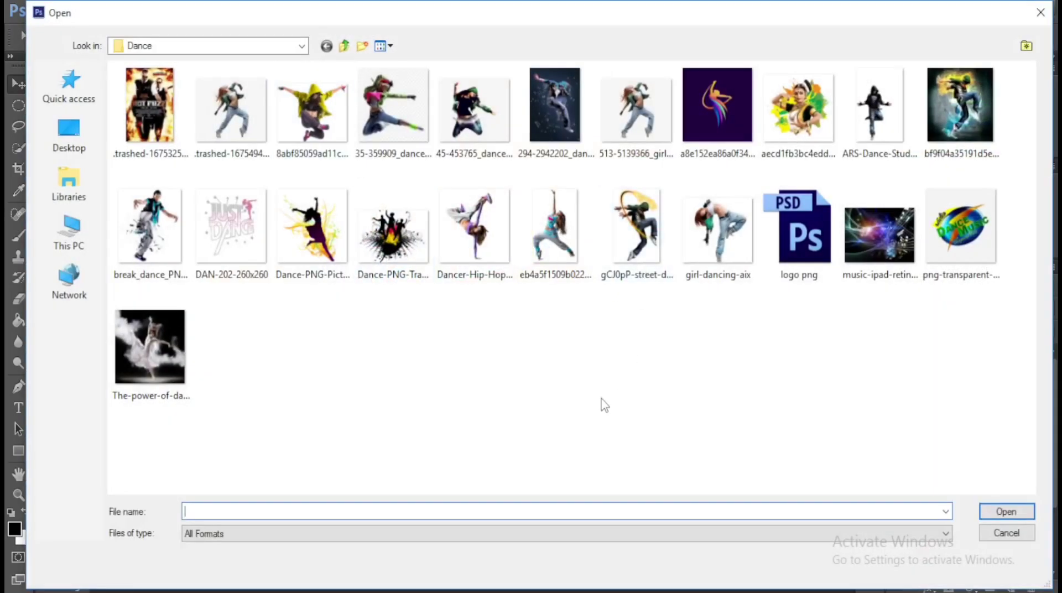
double_click(808, 243)
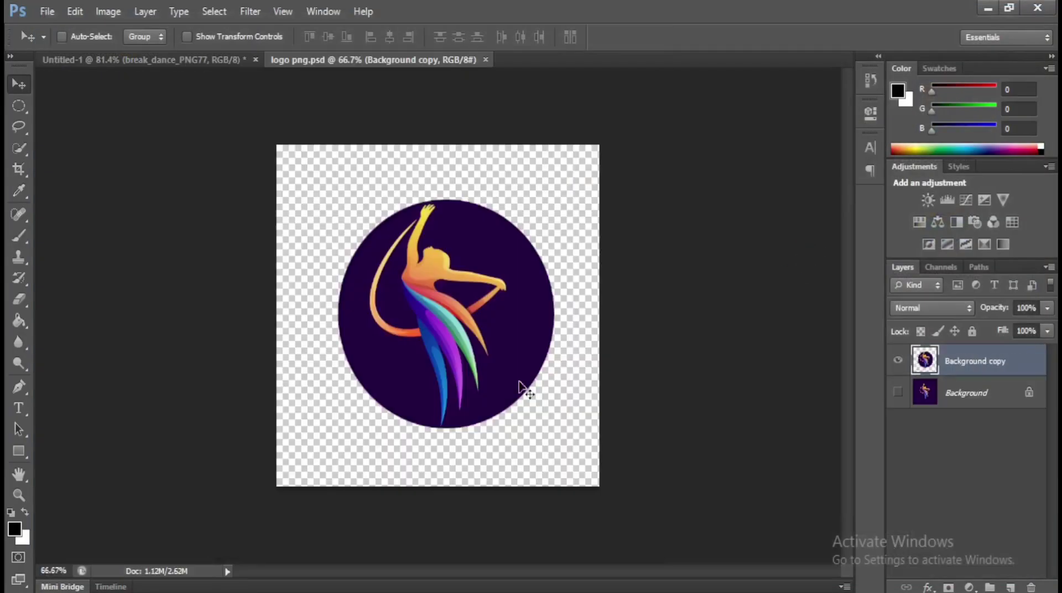
Float the logo document, copy its round dancer logo into the poster, and minimize the logo window
left_click_drag(468, 60, 487, 131)
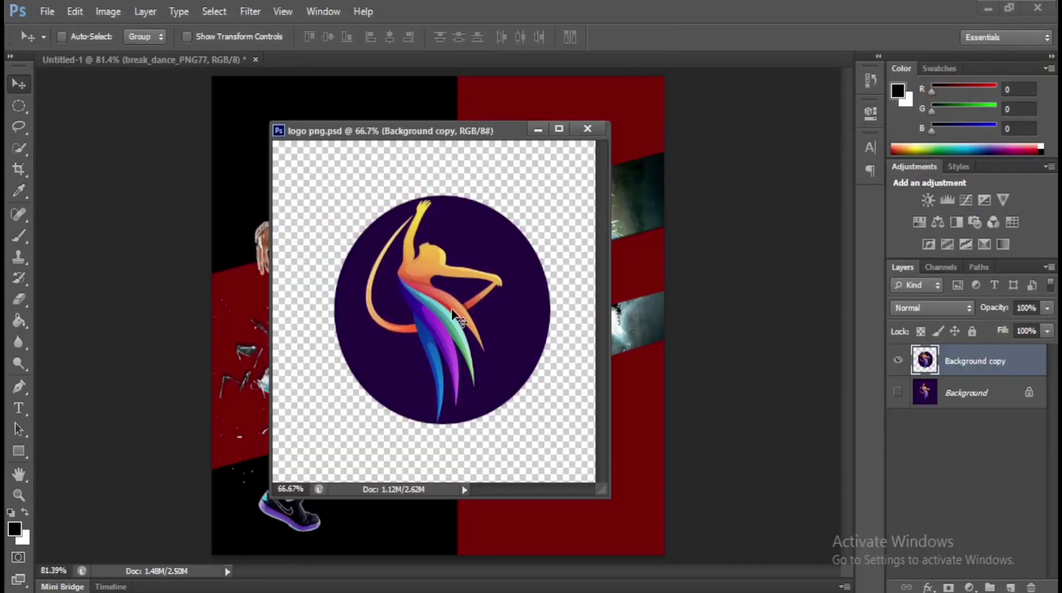
left_click_drag(454, 308, 640, 198)
left_click(538, 130)
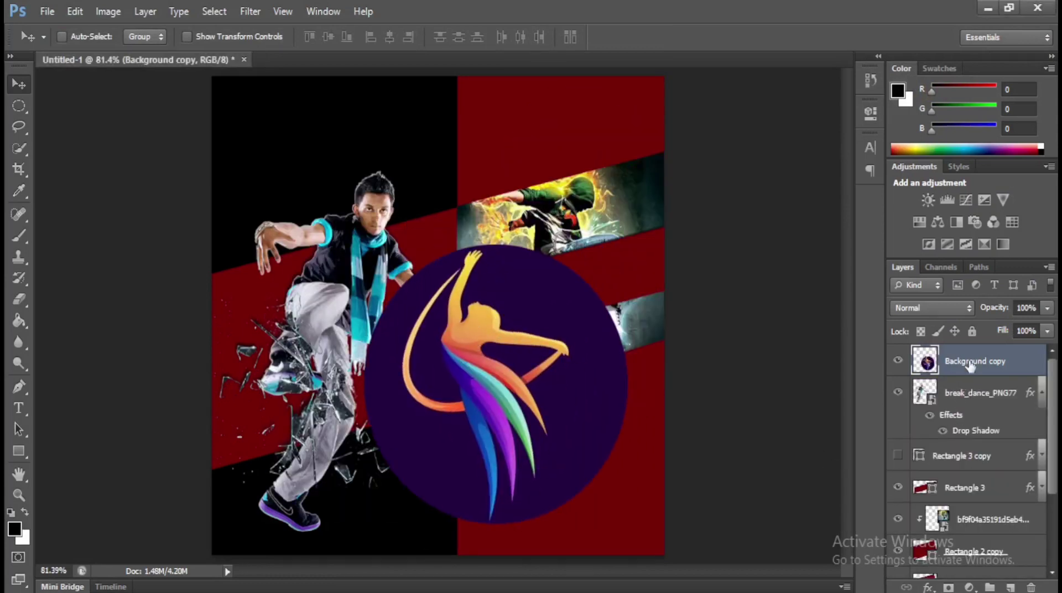
Convert the logo layer to a smart object and shrink it into the poster's upper-right corner
right_click(969, 366)
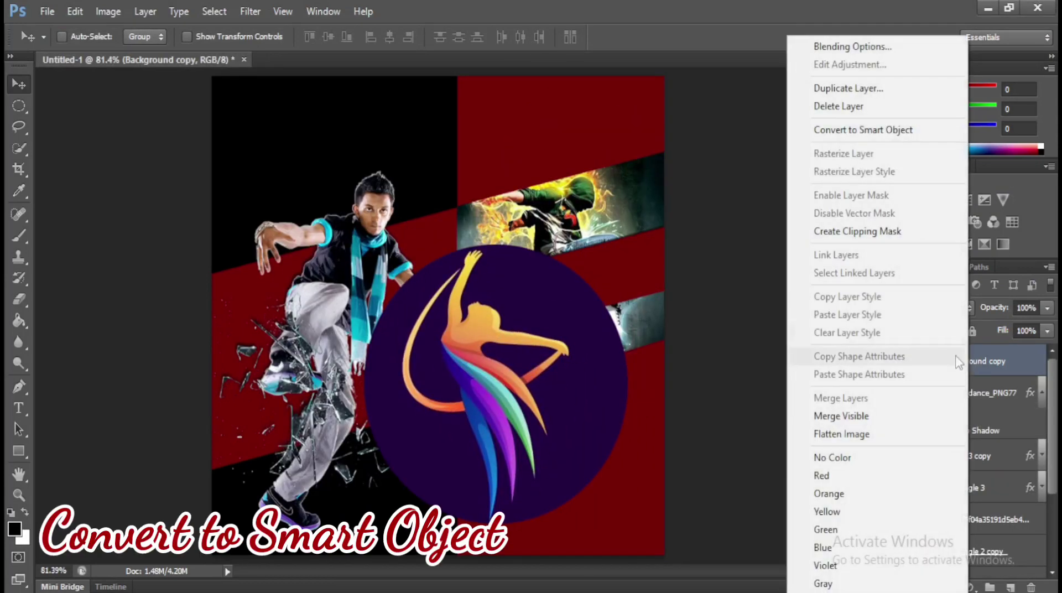
left_click(804, 131)
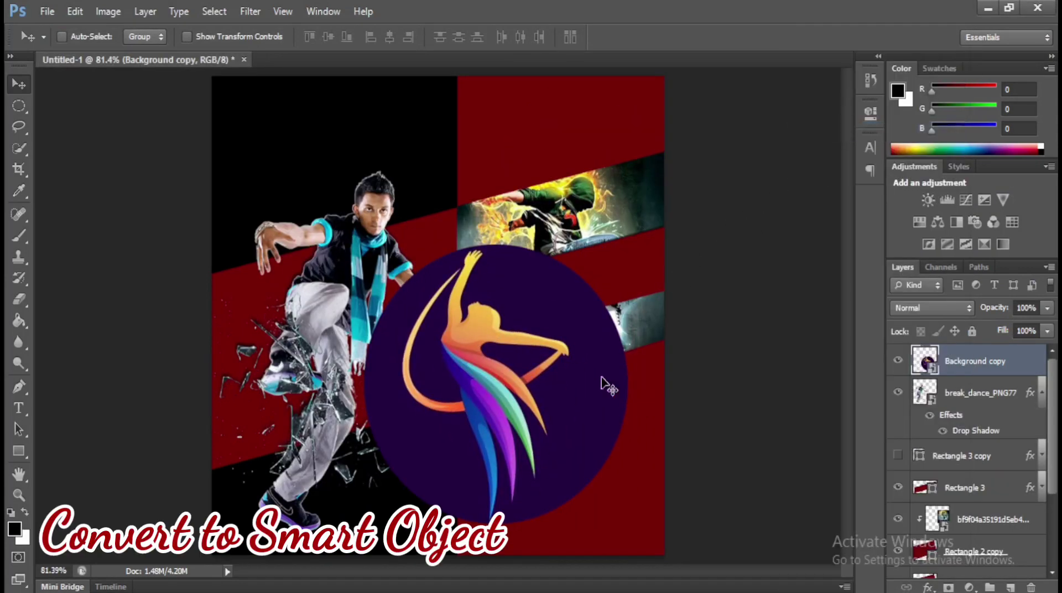
key("ctrl+t")
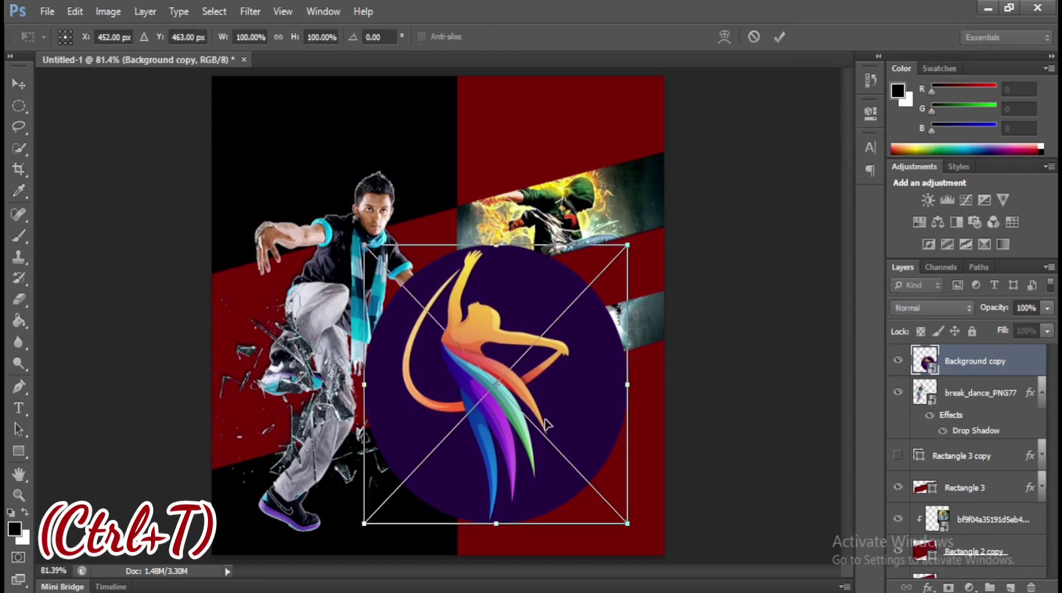
left_click_drag(631, 530, 649, 116)
key("Return")
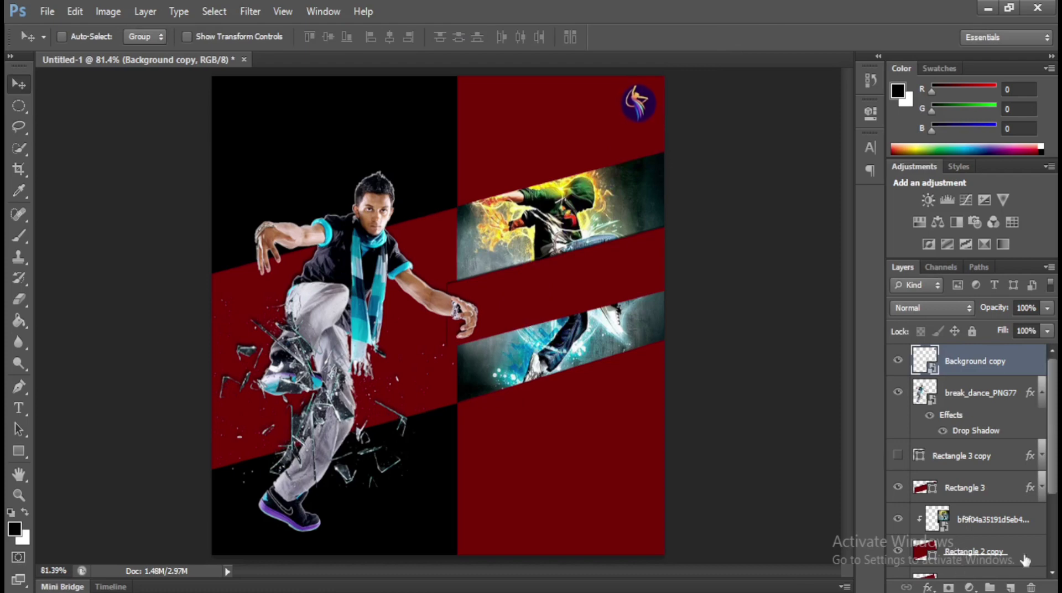
Add a white (ffffff) outside stroke to the round logo layer and apply the layer style
right_click(999, 361)
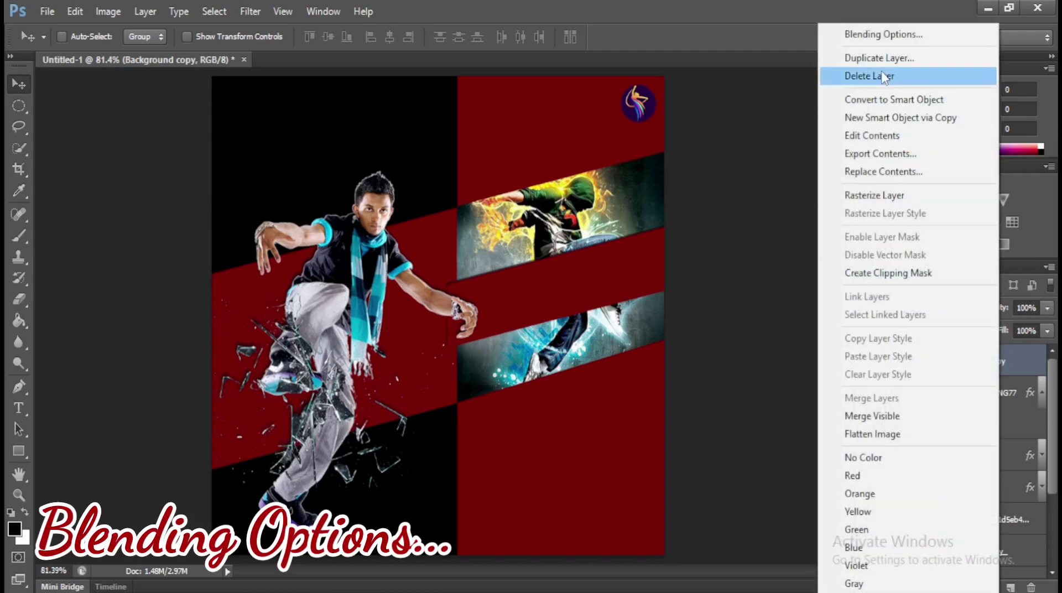
left_click(879, 31)
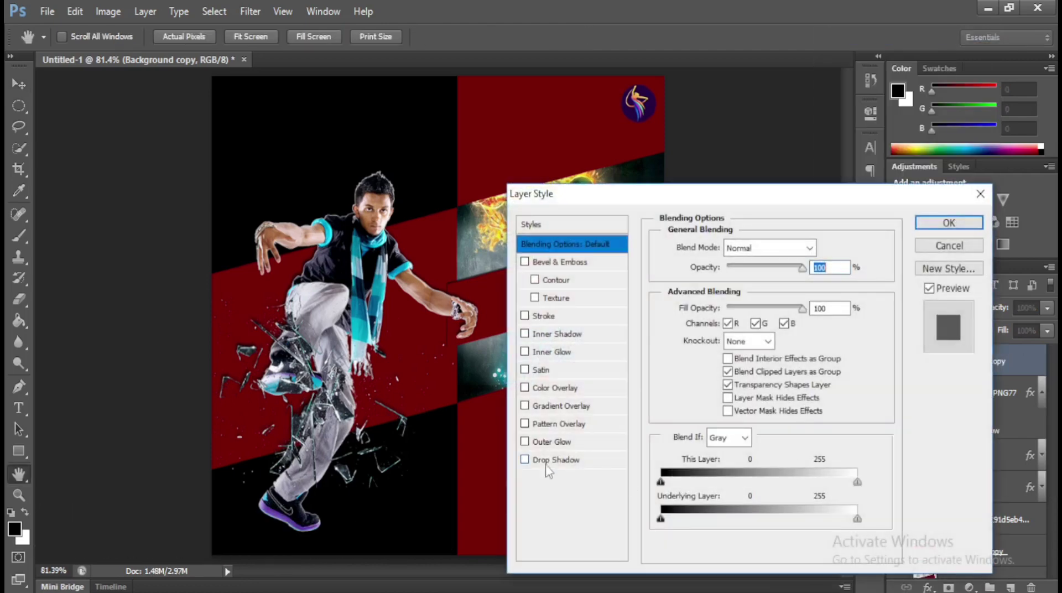
left_click(543, 316)
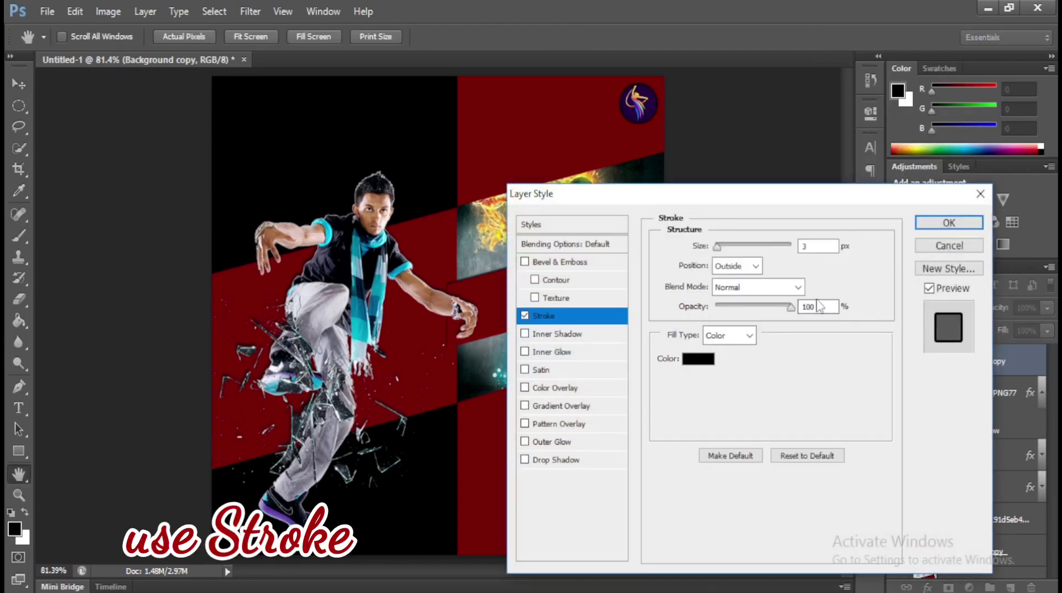
left_click(698, 359)
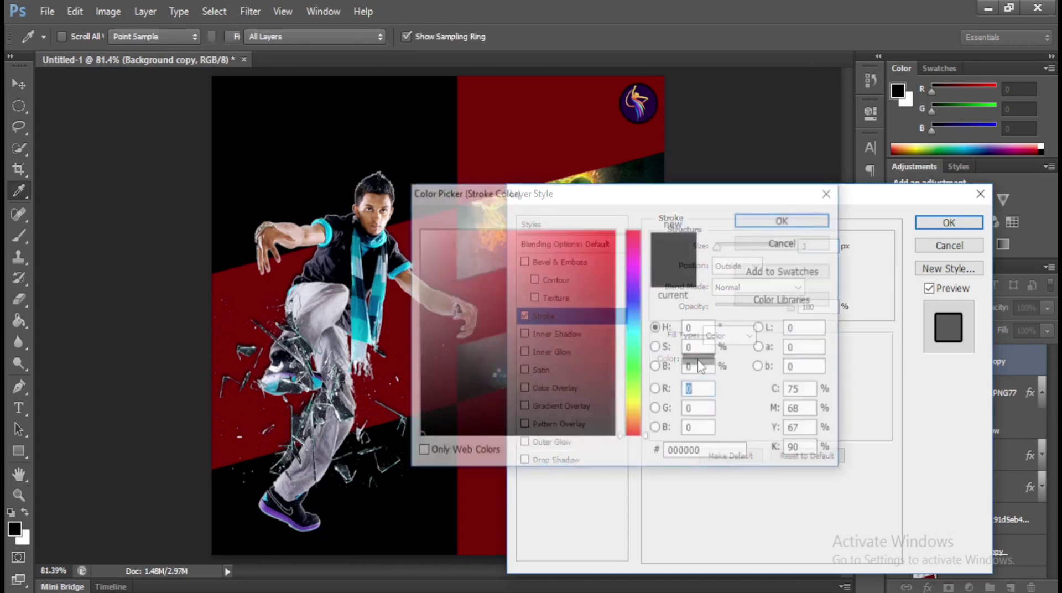
left_click(425, 234)
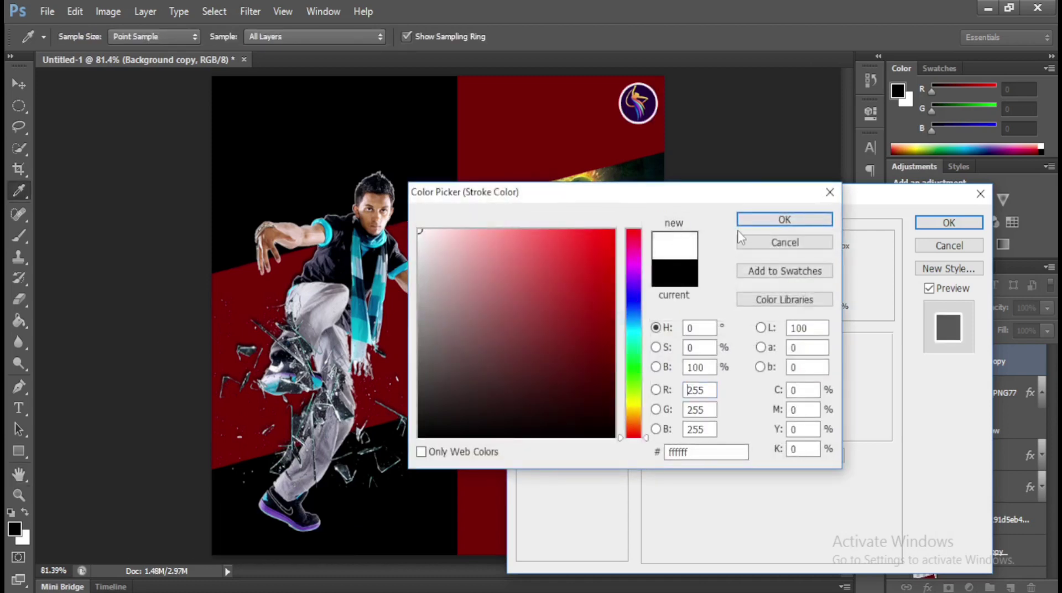
left_click(761, 220)
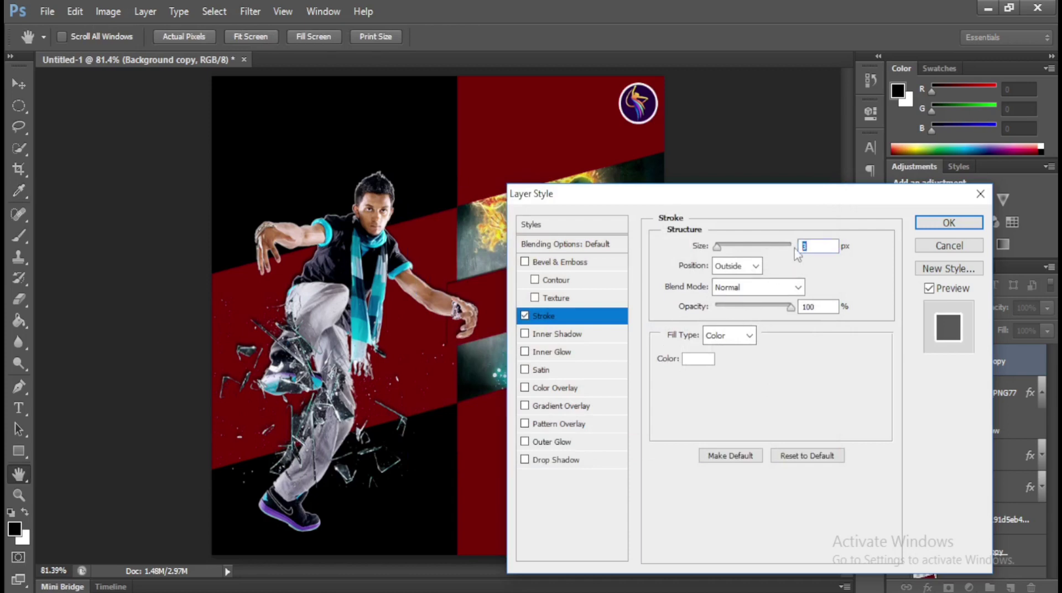
key("Return")
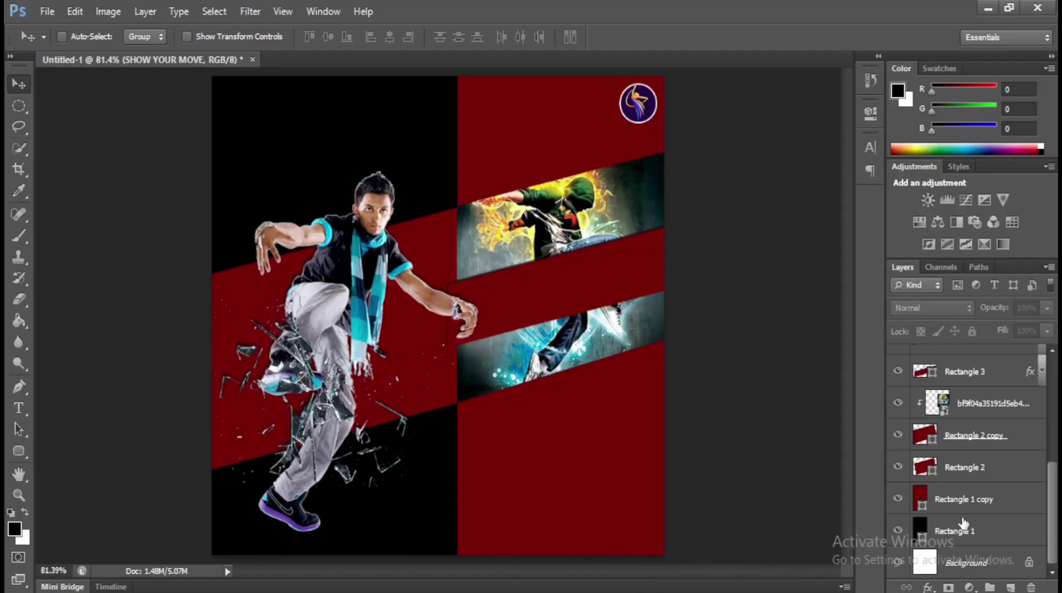
Hide the black Rectangle 1 layer so the white background shows behind the break dancer
scroll(963, 525, "up", 5)
scroll(963, 524, "down", 5)
left_click(900, 531)
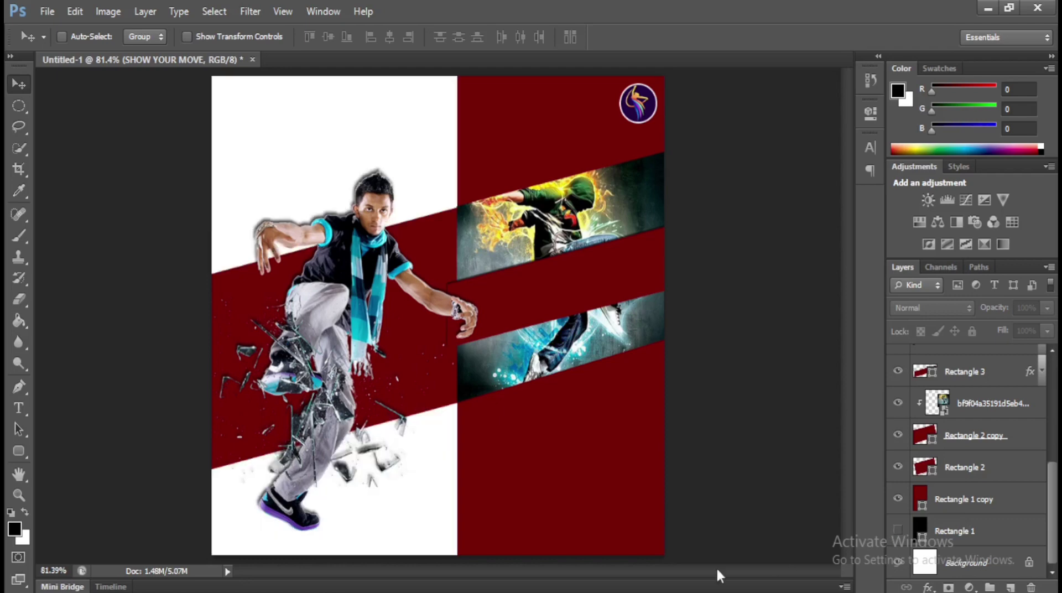
scroll(972, 494, "up", 3)
scroll(972, 494, "up", 3)
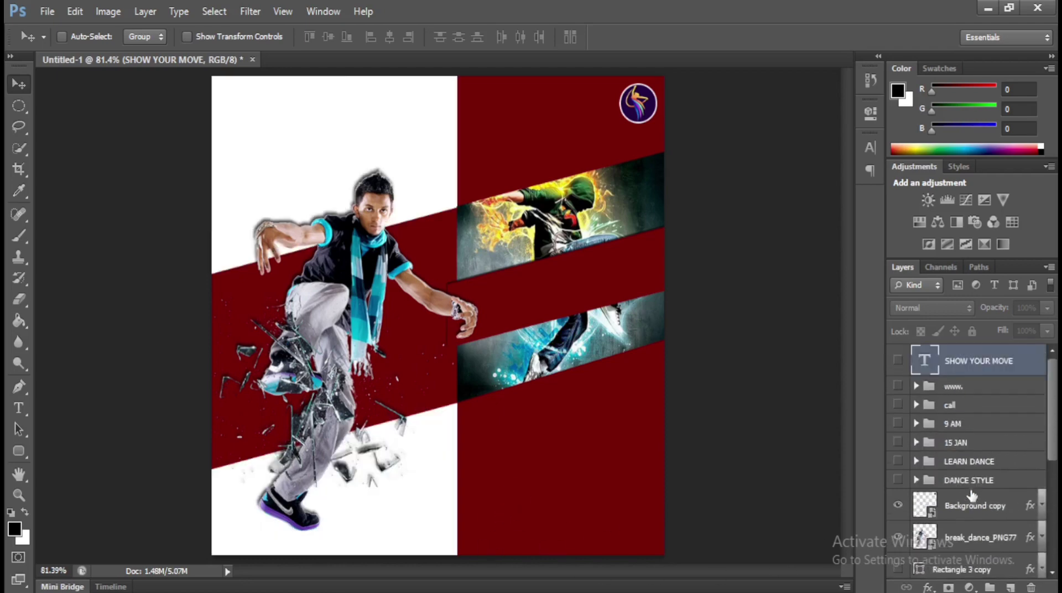
left_click(898, 480)
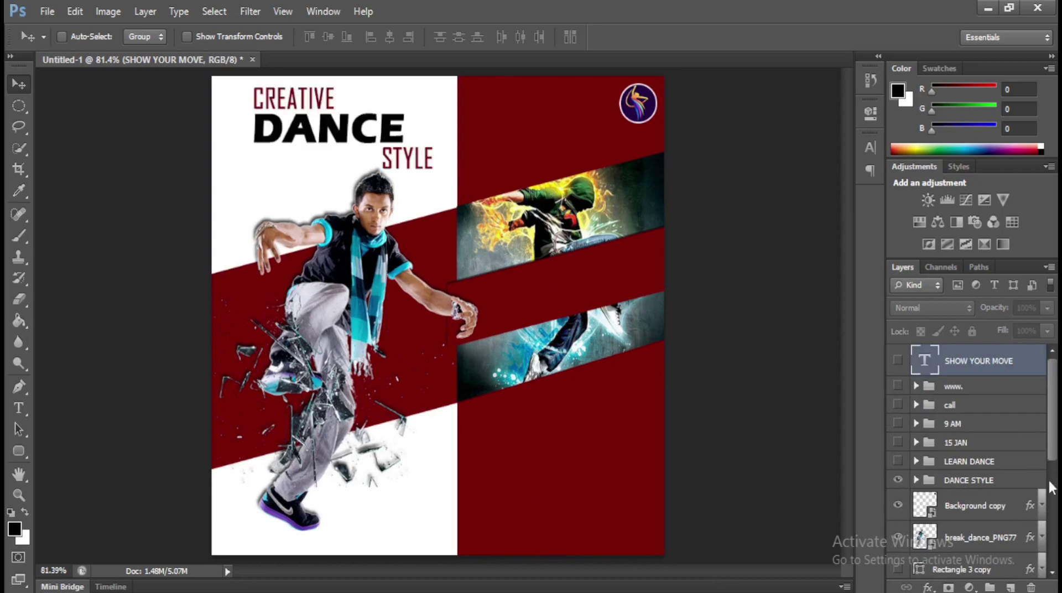
left_click(898, 462)
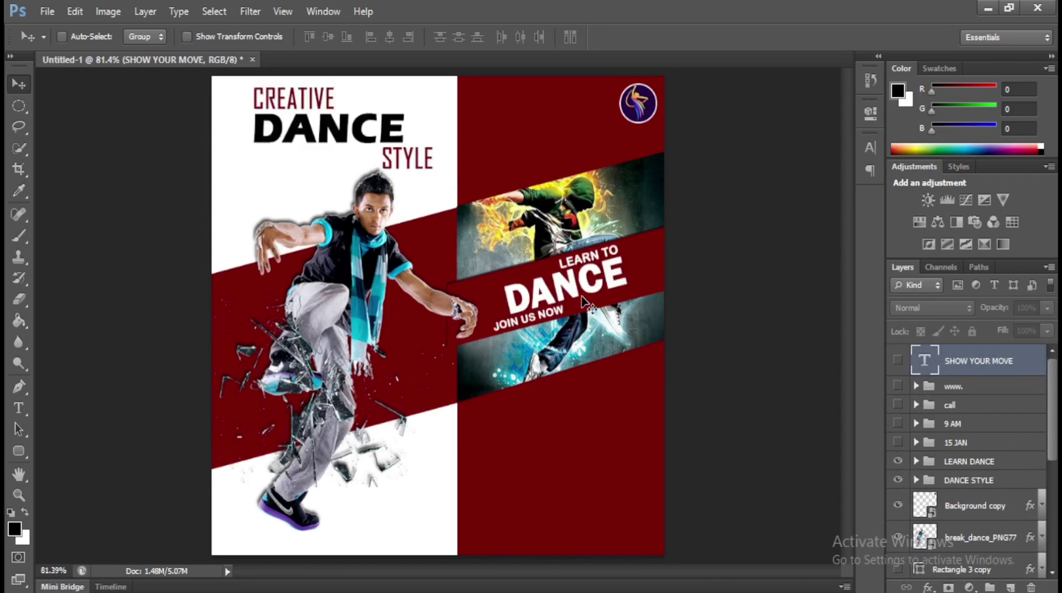
left_click(898, 442)
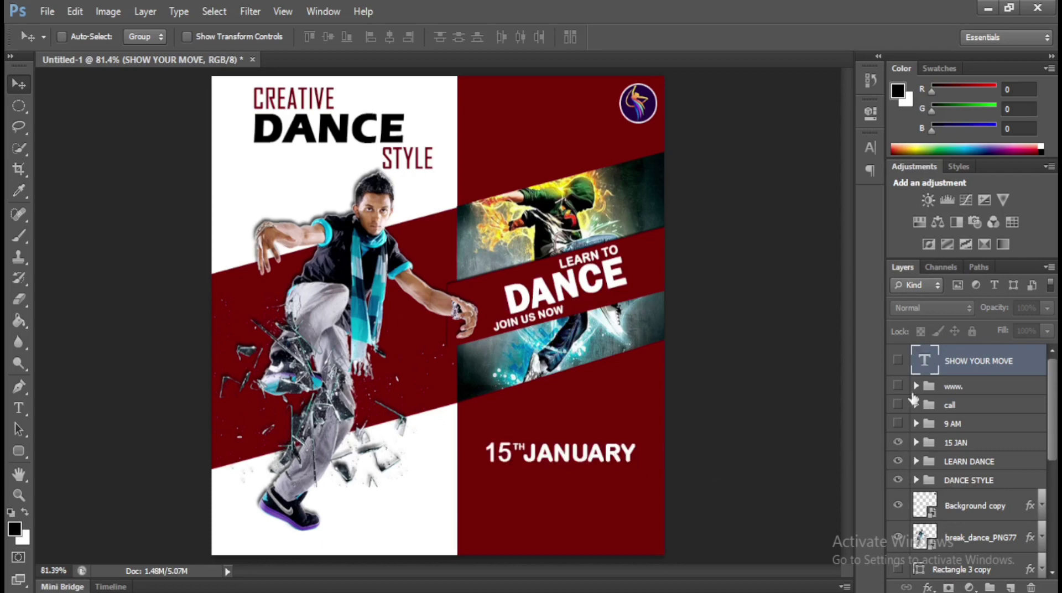
left_click(898, 360)
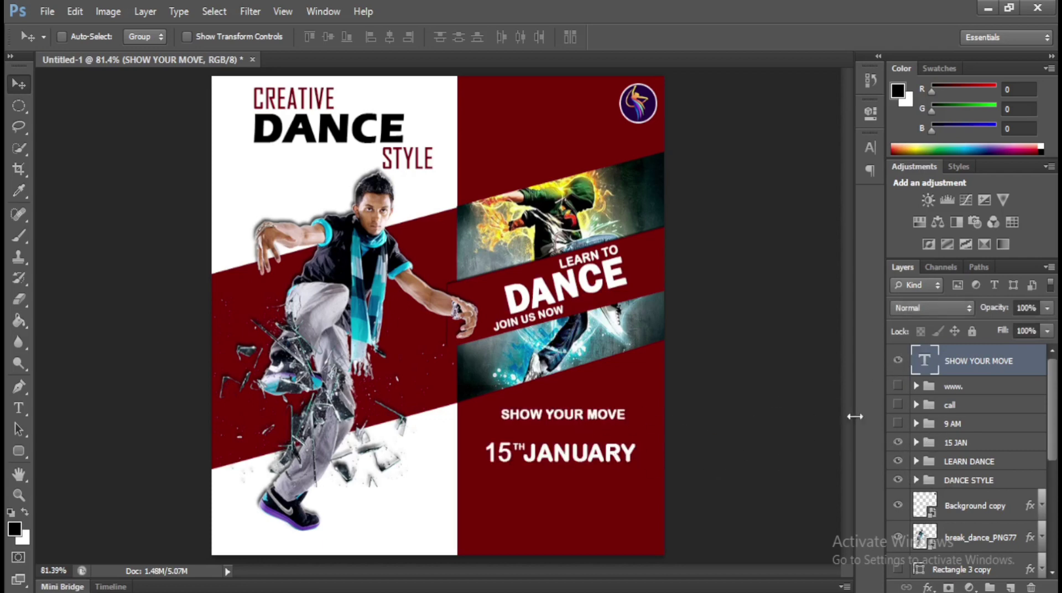
left_click(898, 423)
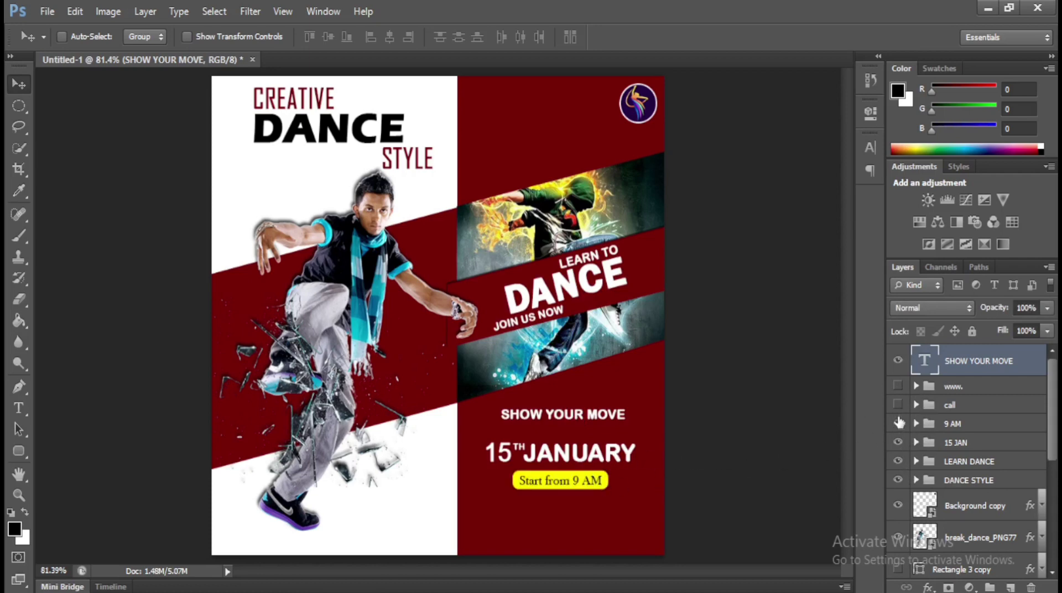
left_click(898, 405)
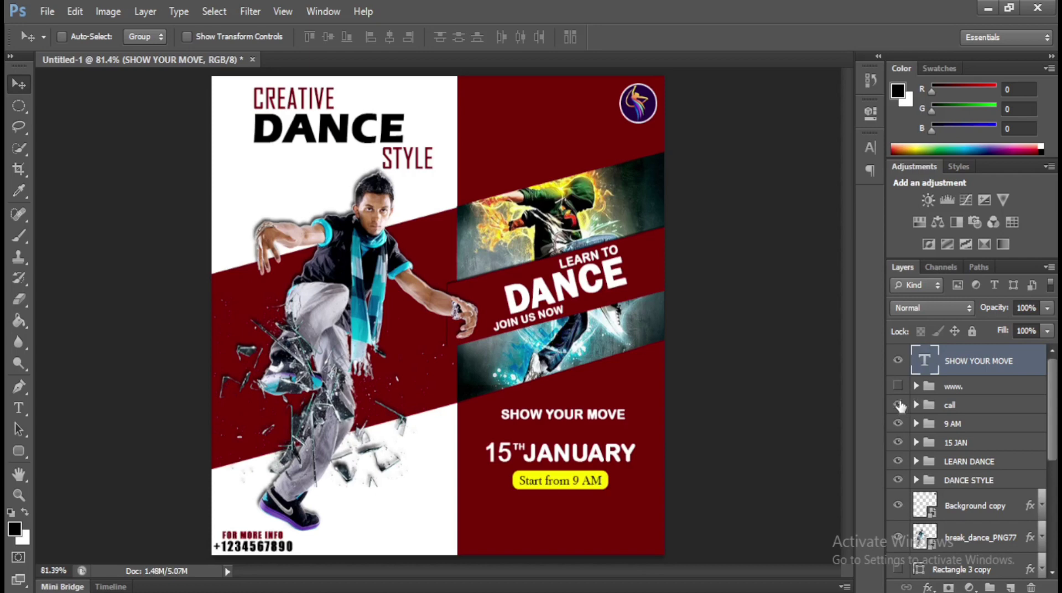
left_click(898, 385)
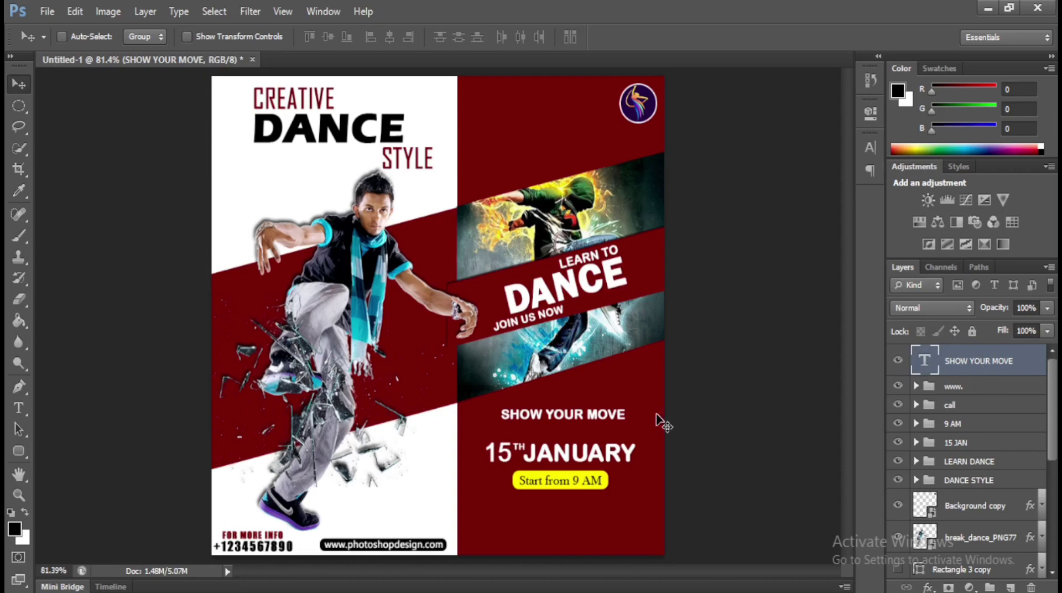
Draw a solid circle custom shape about 6 px wide just beside and below the start of the SHOW YOUR MOVE text
key("ctrl+plus")
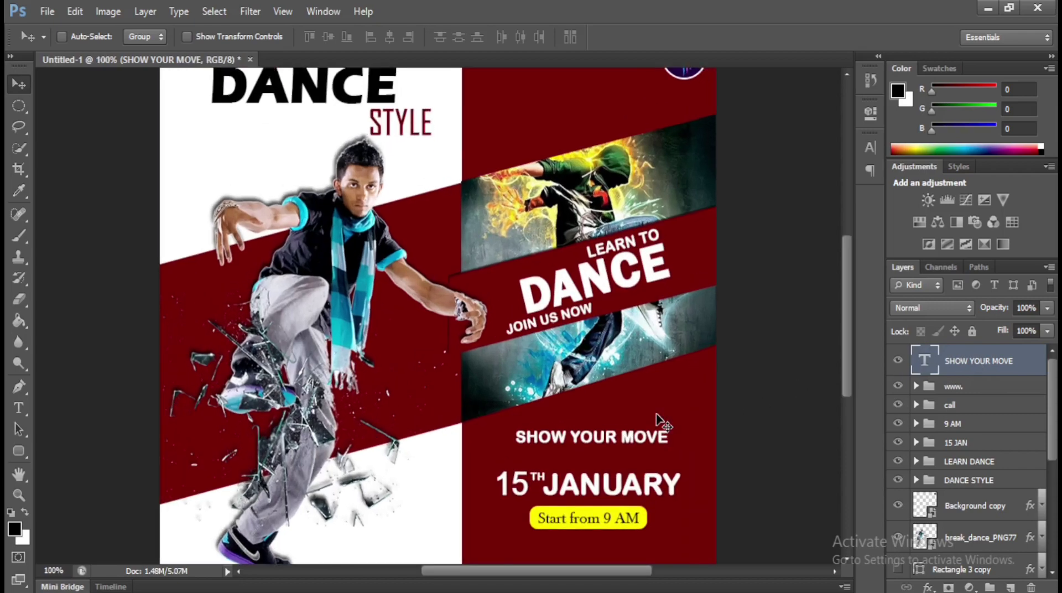
key("ctrl+plus")
left_click_drag(719, 437, 474, 230)
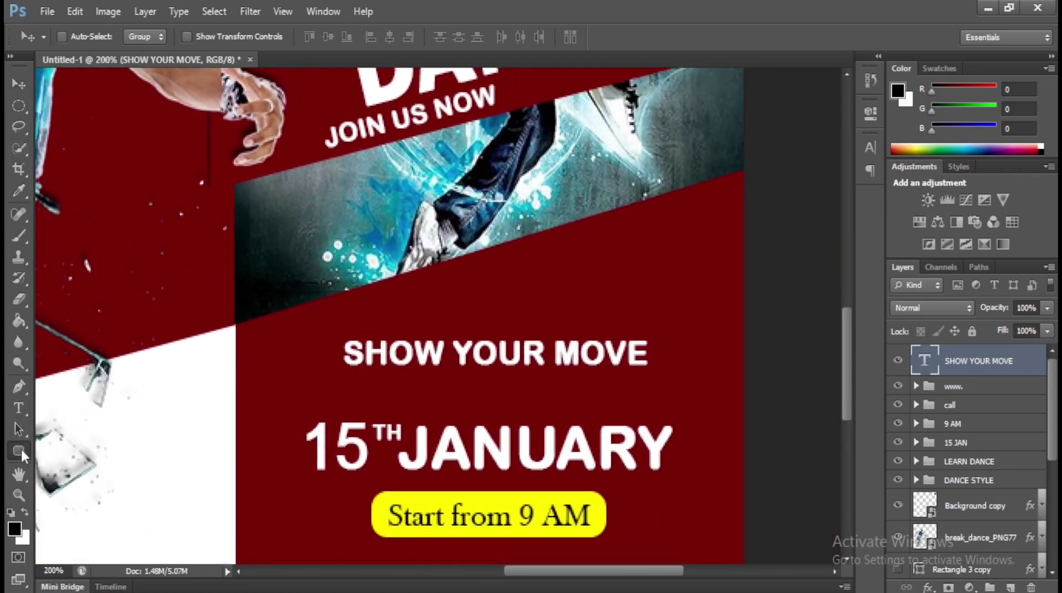
left_click_drag(21, 447, 96, 531)
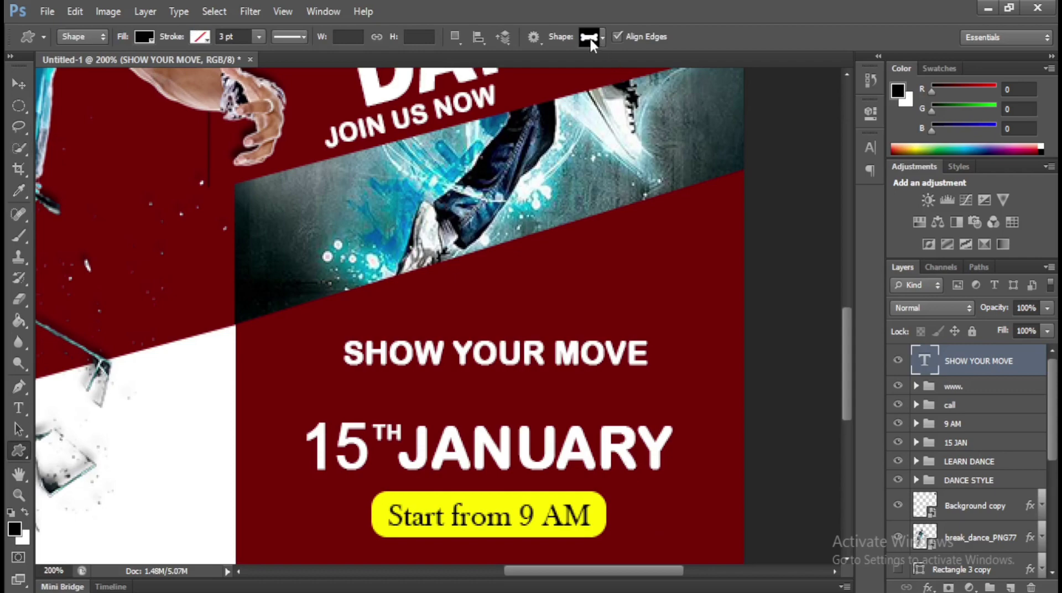
left_click(590, 37)
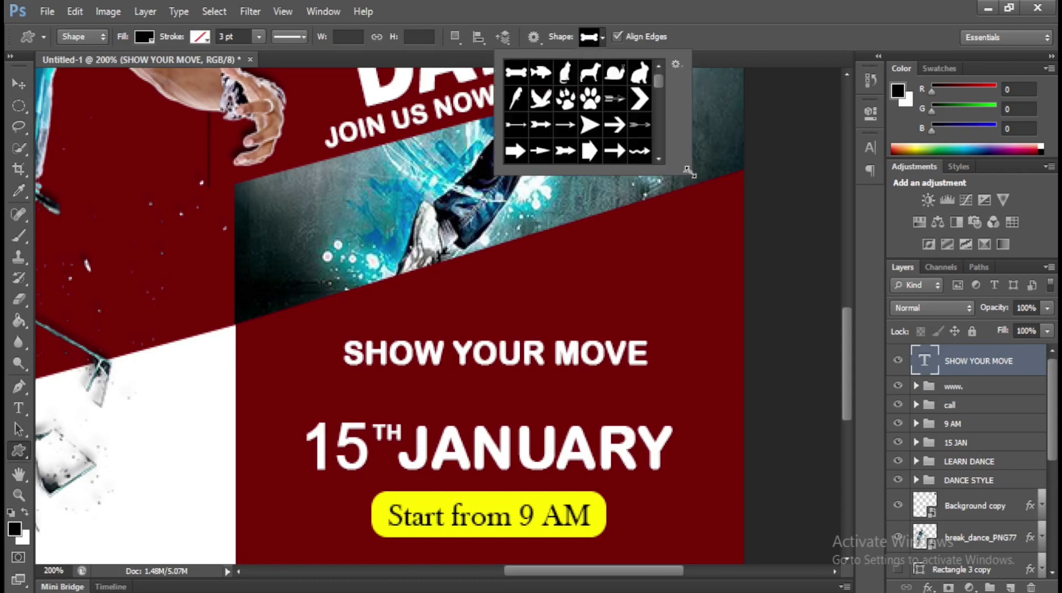
left_click_drag(687, 170, 1017, 570)
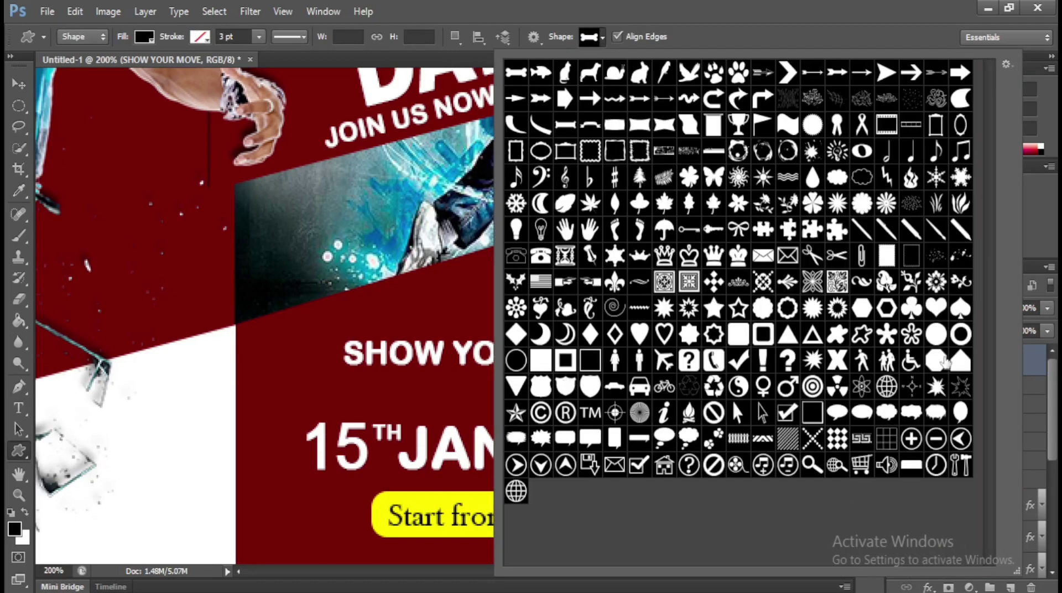
left_click(936, 335)
left_click(20, 85)
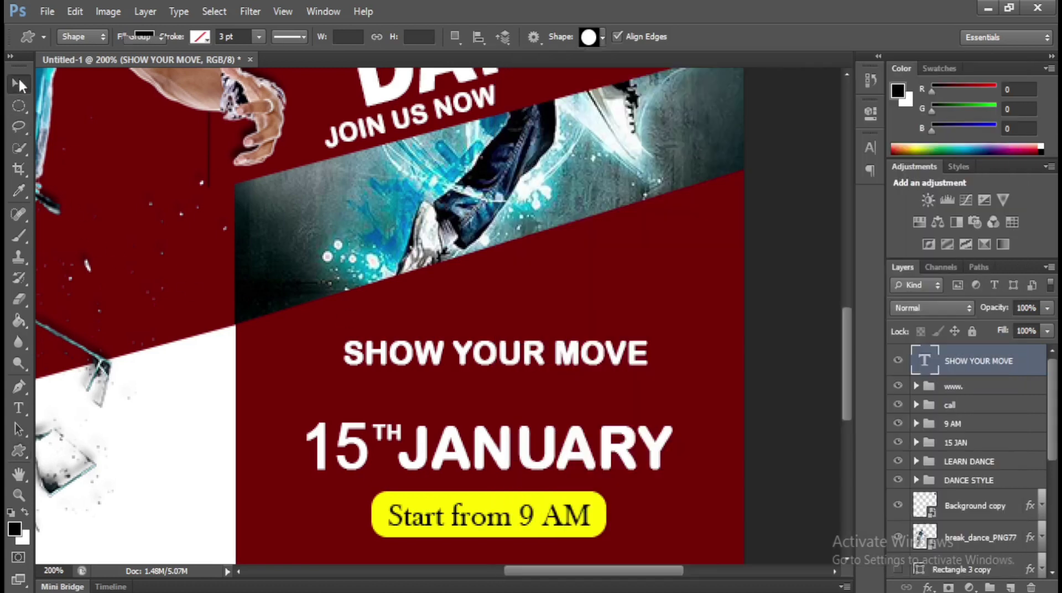
left_click(18, 451)
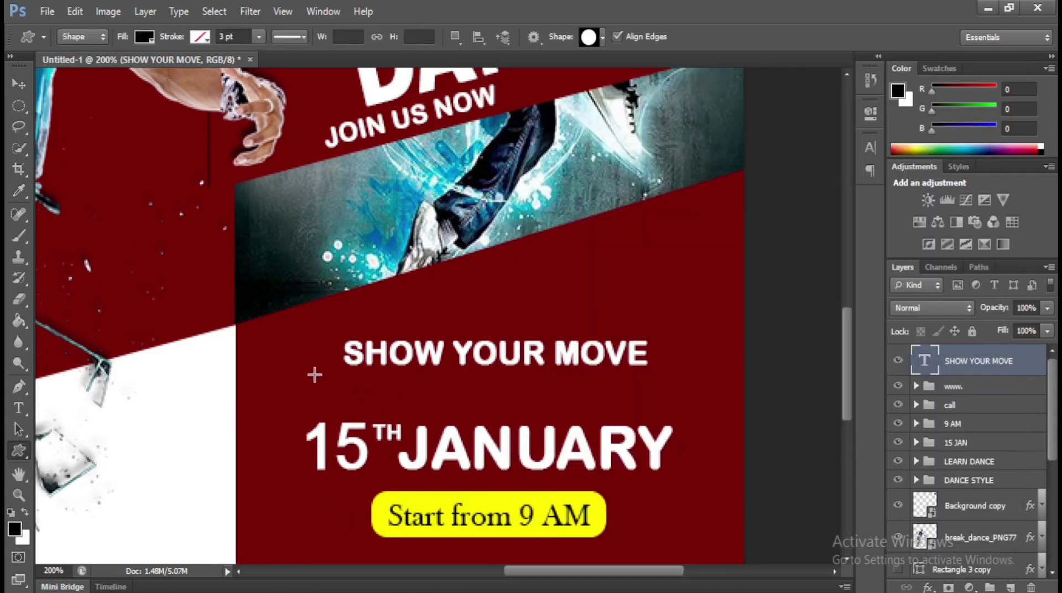
left_click_drag(314, 375, 317, 372)
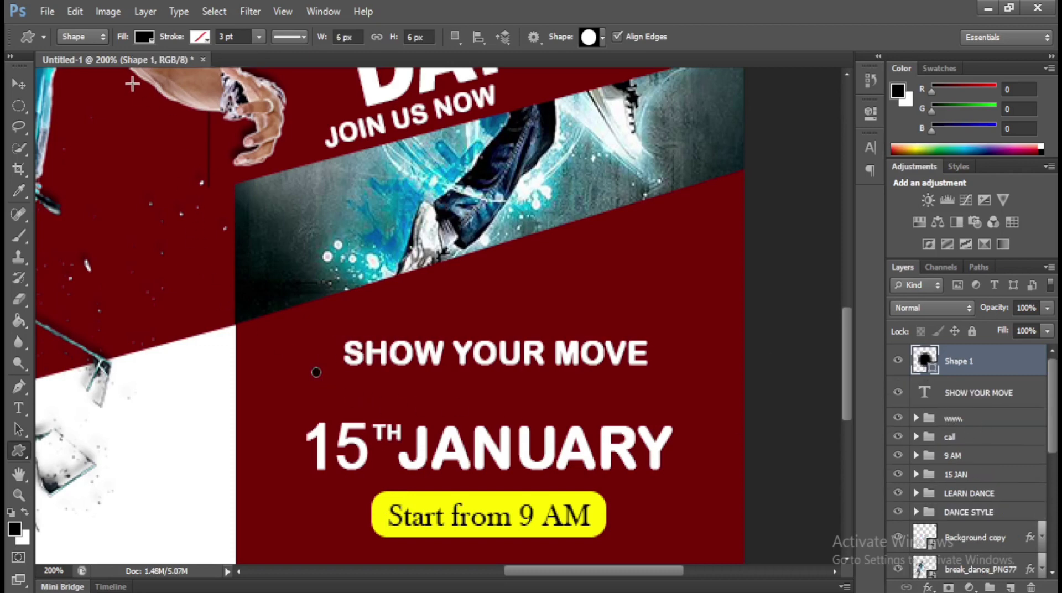
Change the small circle's fill to yellow and return to the Move tool
left_click(143, 36)
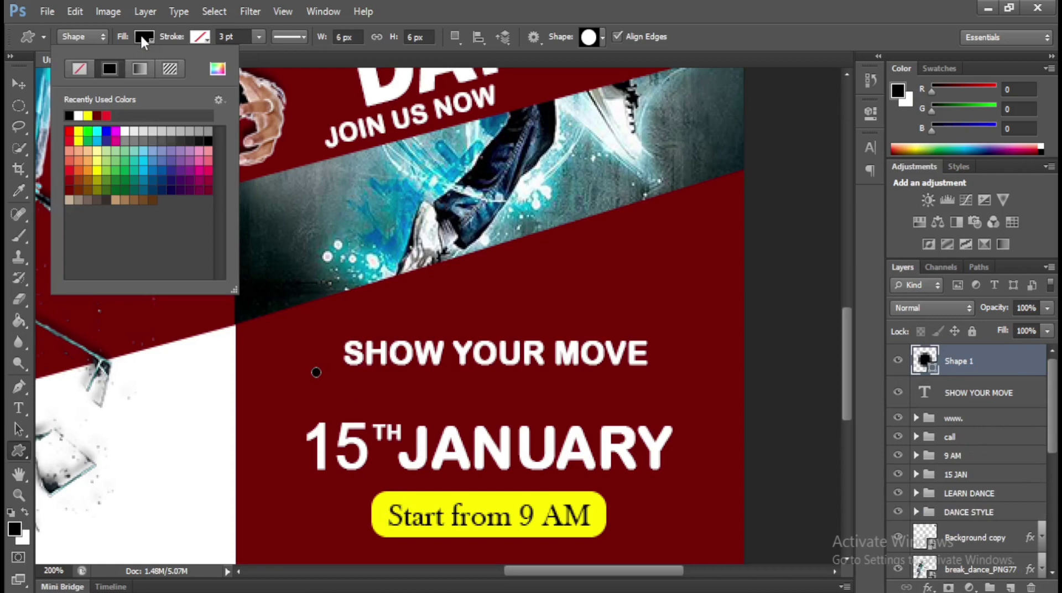
left_click(88, 115)
left_click(22, 86)
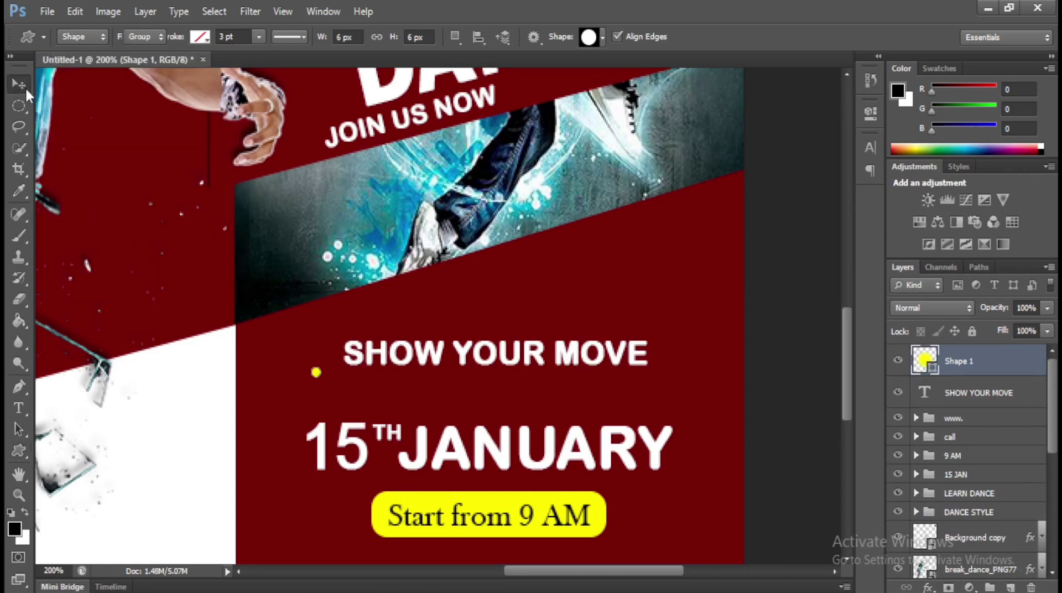
left_click(18, 84)
Duplicate the yellow dot and place the copy beside the original under the start of the SHOW YOUR MOVE text
key("ctrl+0")
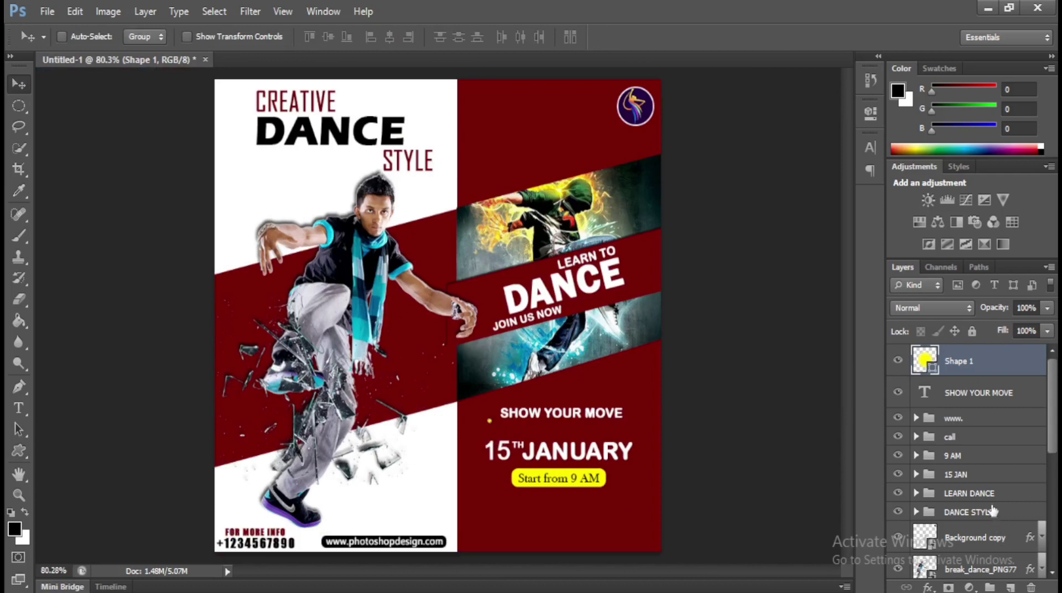
left_click(994, 512)
left_click(955, 367)
key("ctrl+j")
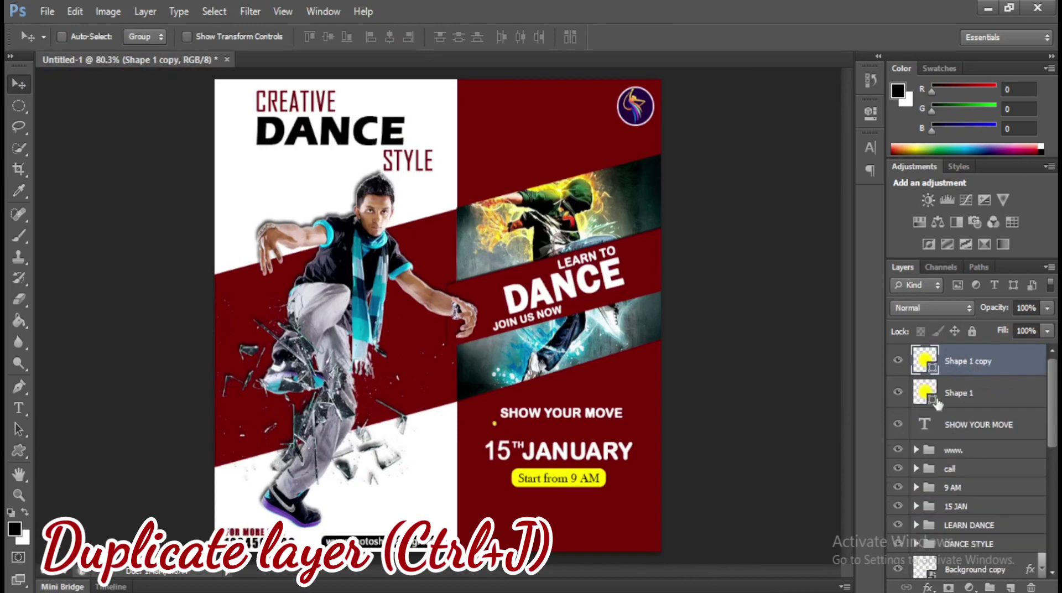
left_click_drag(503, 433, 509, 434)
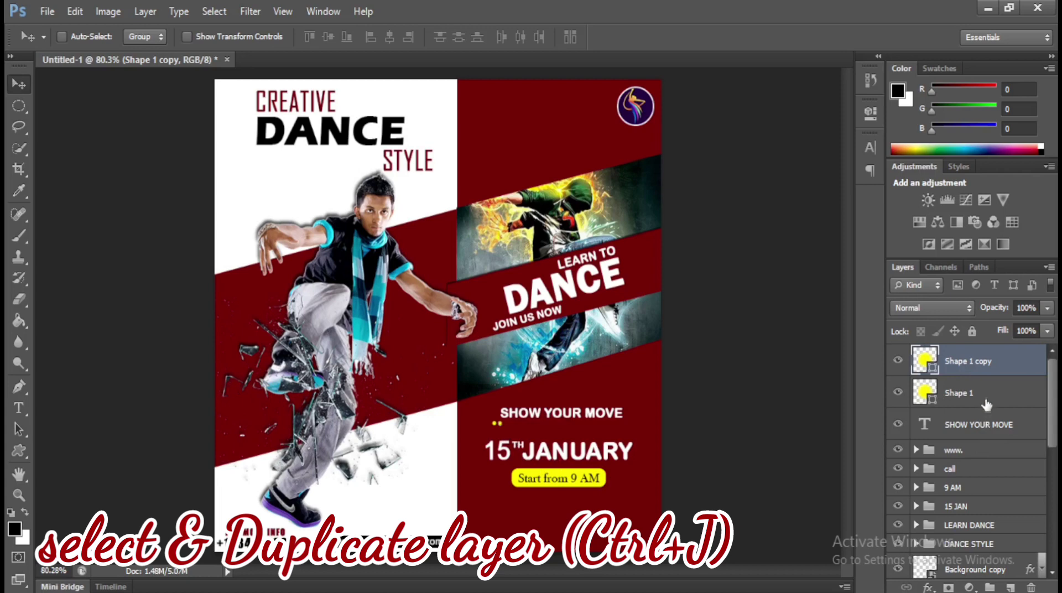
Repeatedly duplicate the selected dots and offset the copies to build a dotted line spanning beneath SHOW YOUR MOVE
left_click(985, 399, "shift")
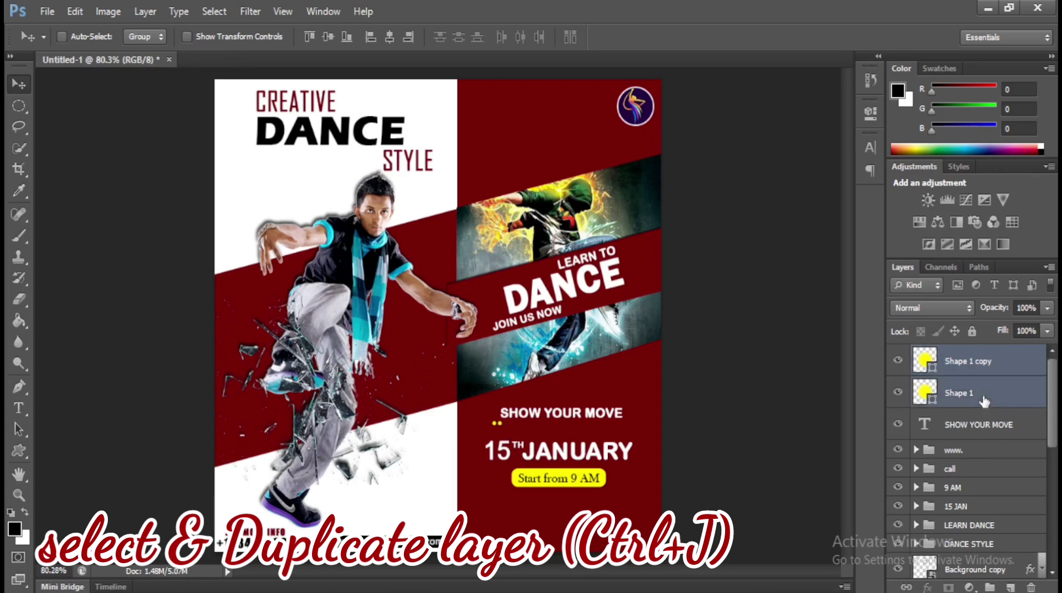
key("ctrl+j")
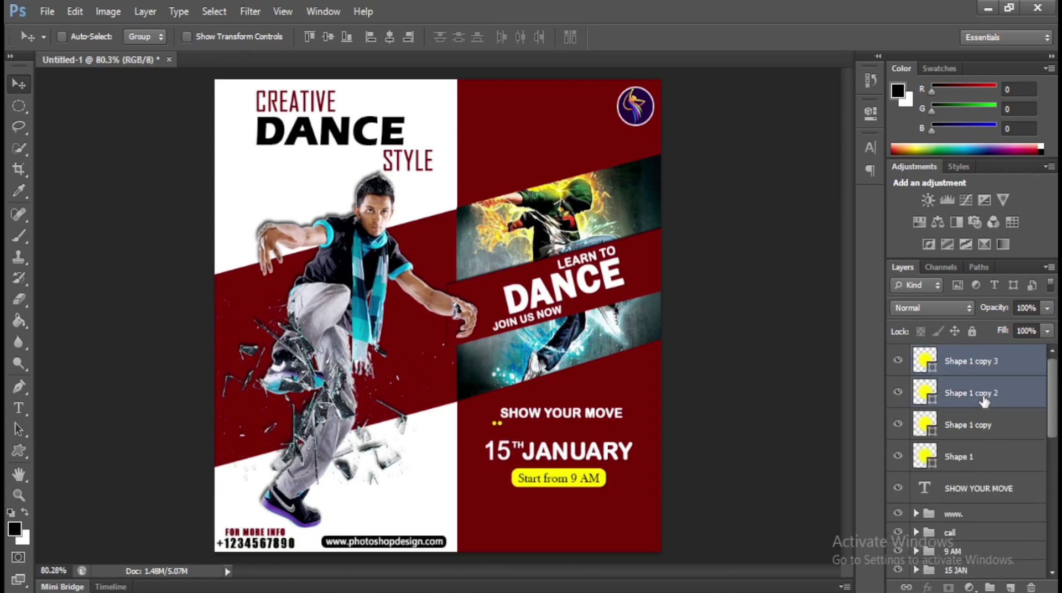
left_click_drag(587, 438, 598, 438)
left_click(975, 447, "shift")
key("ctrl+j")
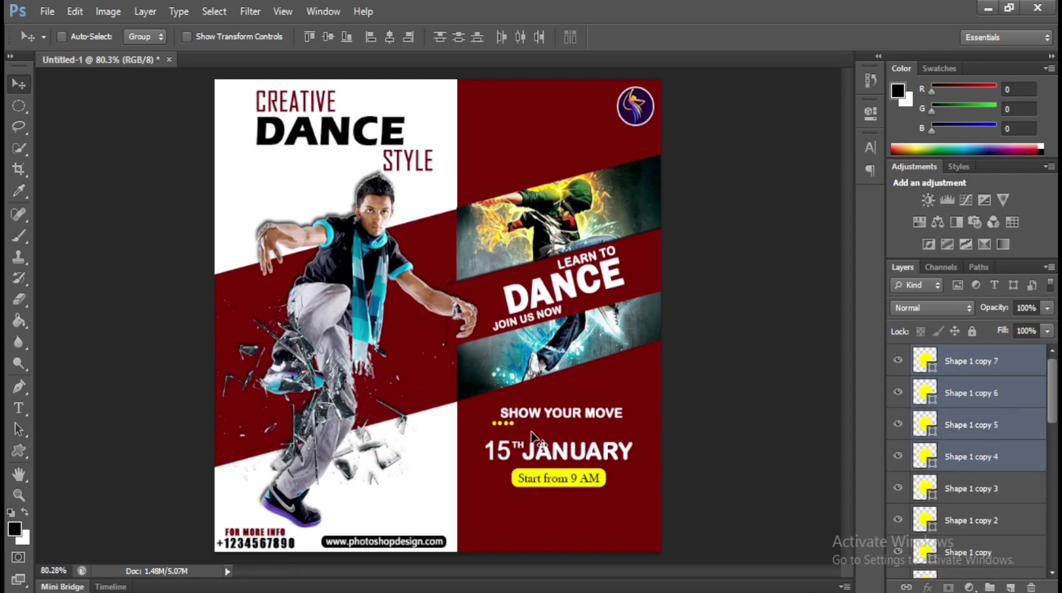
left_click_drag(528, 434, 632, 446)
key("ctrl+j")
key("ctrl+j")
Select all the yellow dot shape layers of the divider and group them together
scroll(960, 464, "down", 7)
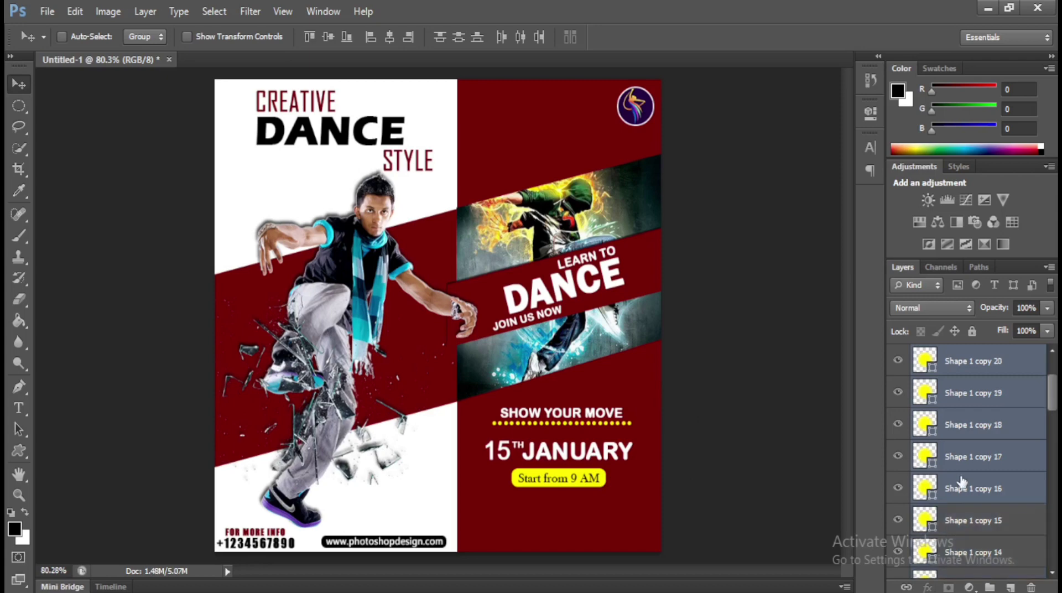
left_click(960, 460, "ctrl")
left_click(965, 426, "ctrl")
left_click(968, 395, "ctrl")
left_click(971, 367, "ctrl")
scroll(971, 369, "up", 1)
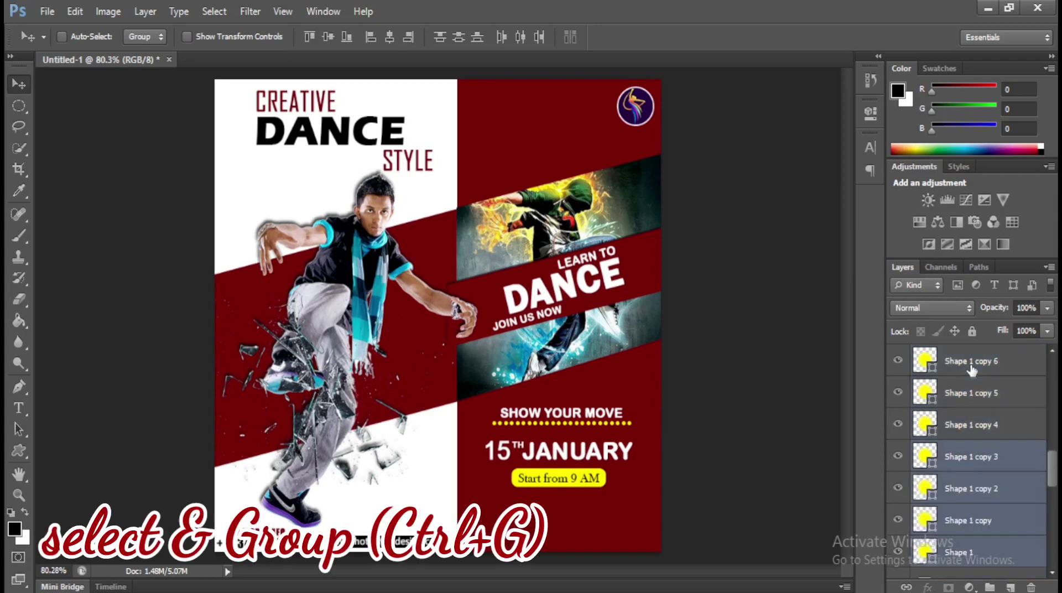
left_click(978, 425, "ctrl")
left_click(982, 394, "ctrl")
left_click(986, 366, "ctrl")
left_click(986, 423, "ctrl")
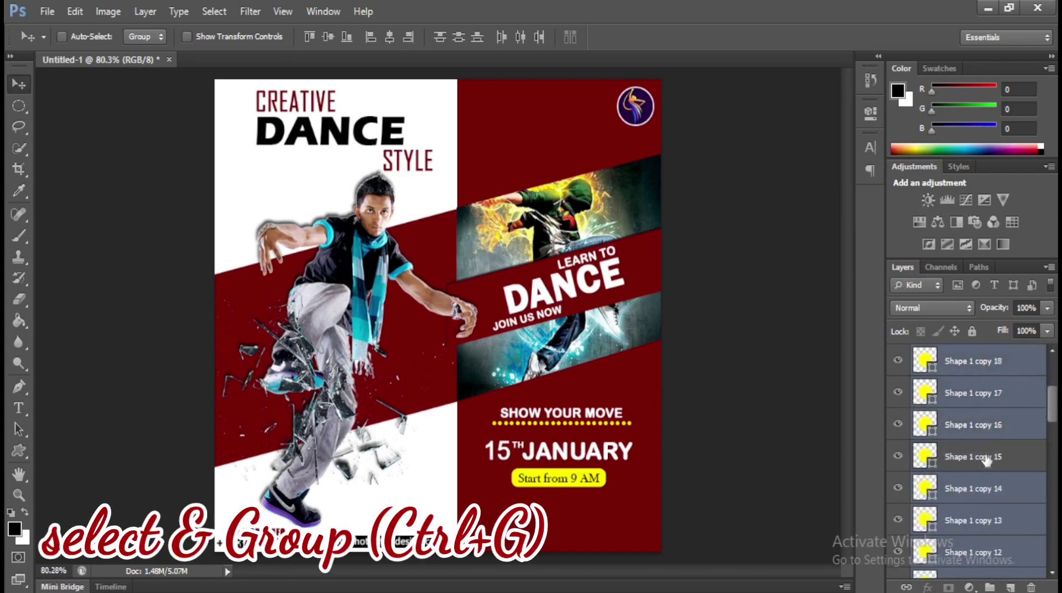
key("ctrl+g")
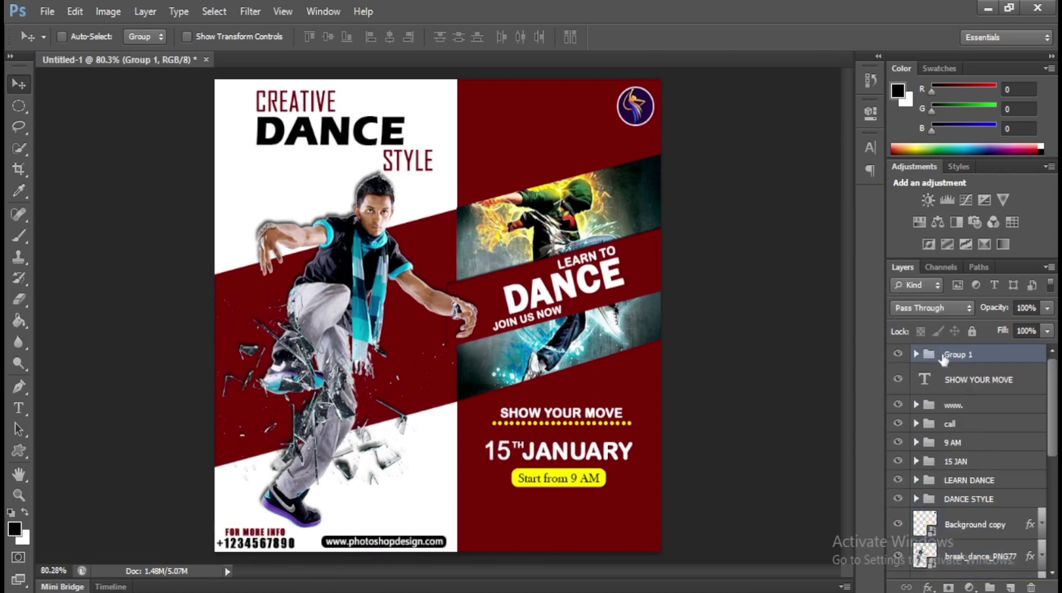
Rotate the DANCE STYLE title group by -15° so it slants upward above the main dancer
scroll(1001, 470, "down", 1)
scroll(1001, 474, "up", 1)
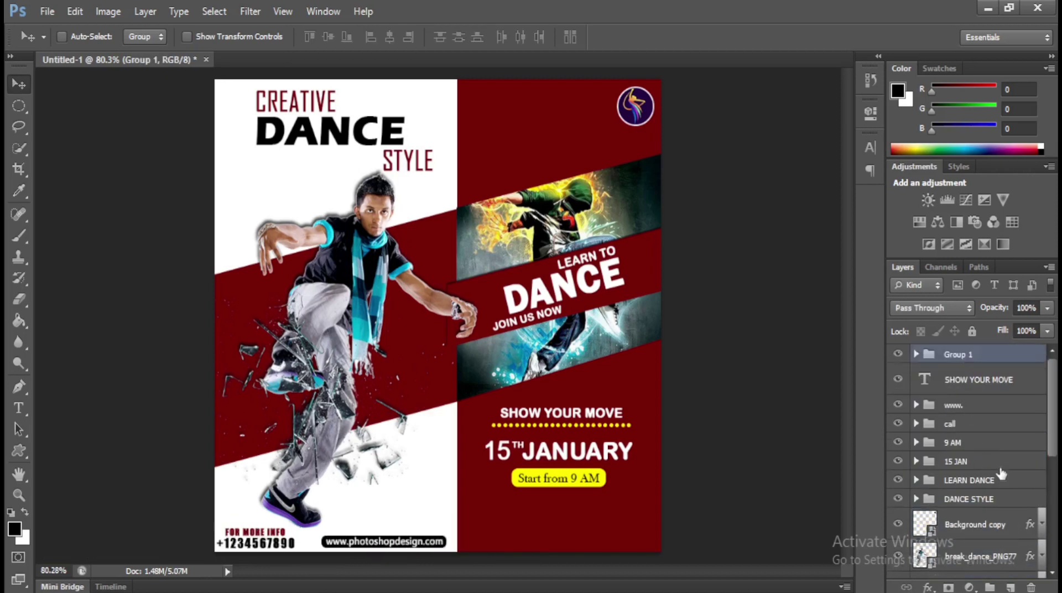
left_click(965, 501)
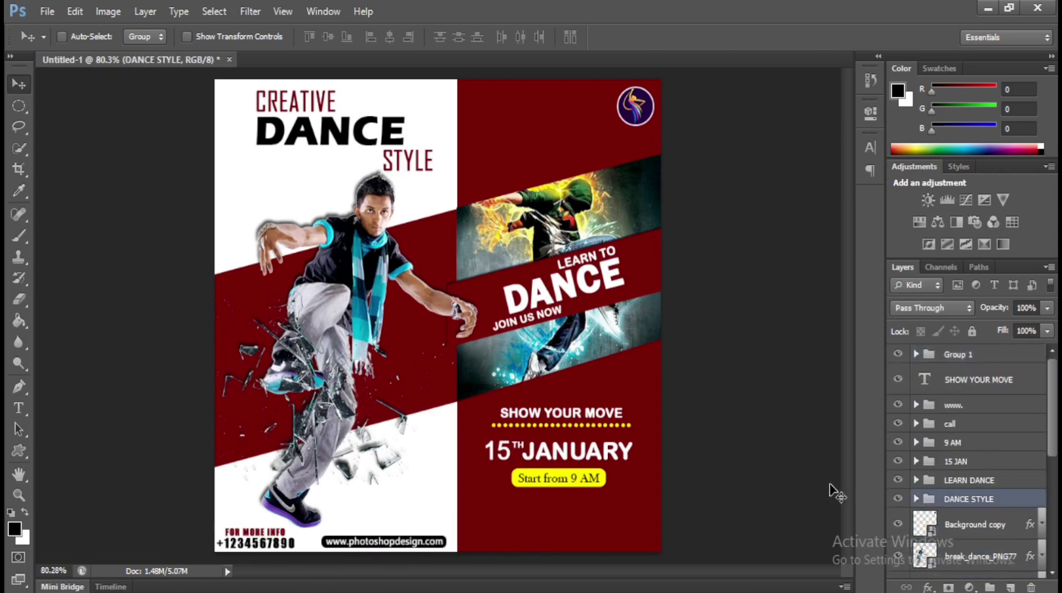
key("ctrl+t")
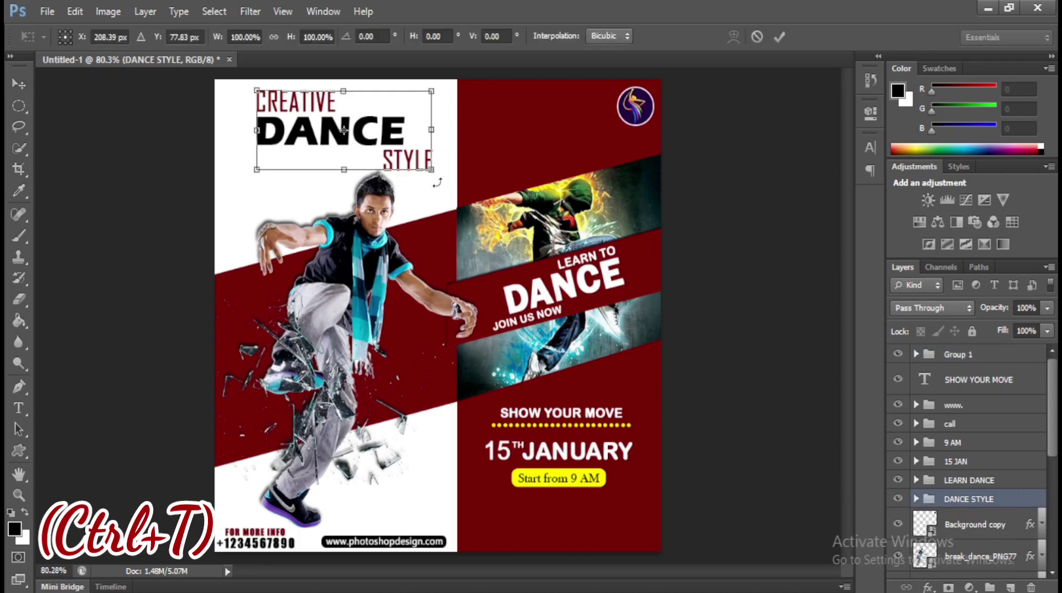
left_click_drag(437, 182, 401, 148)
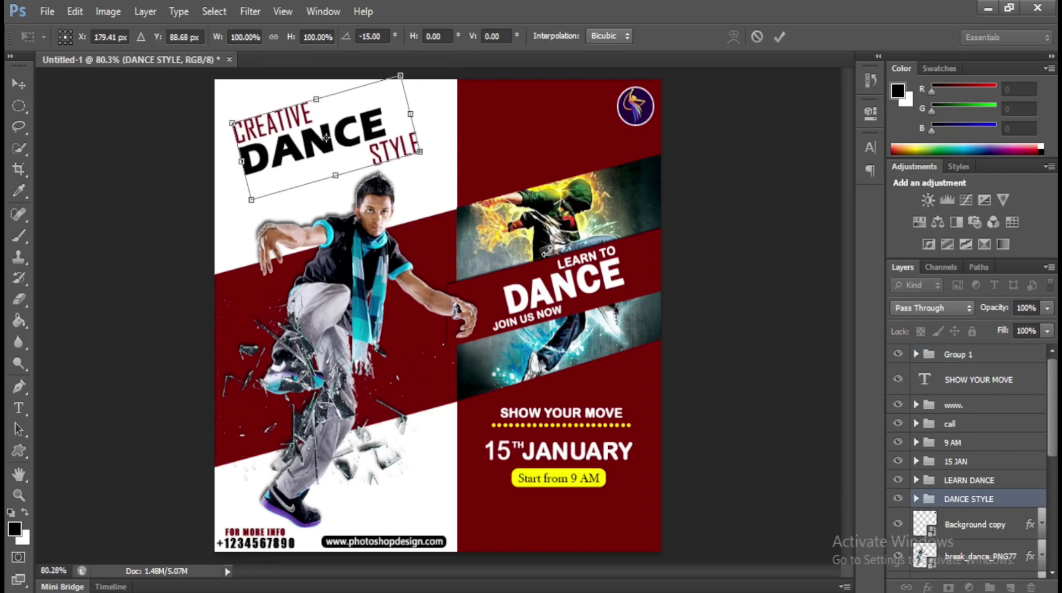
key("Return")
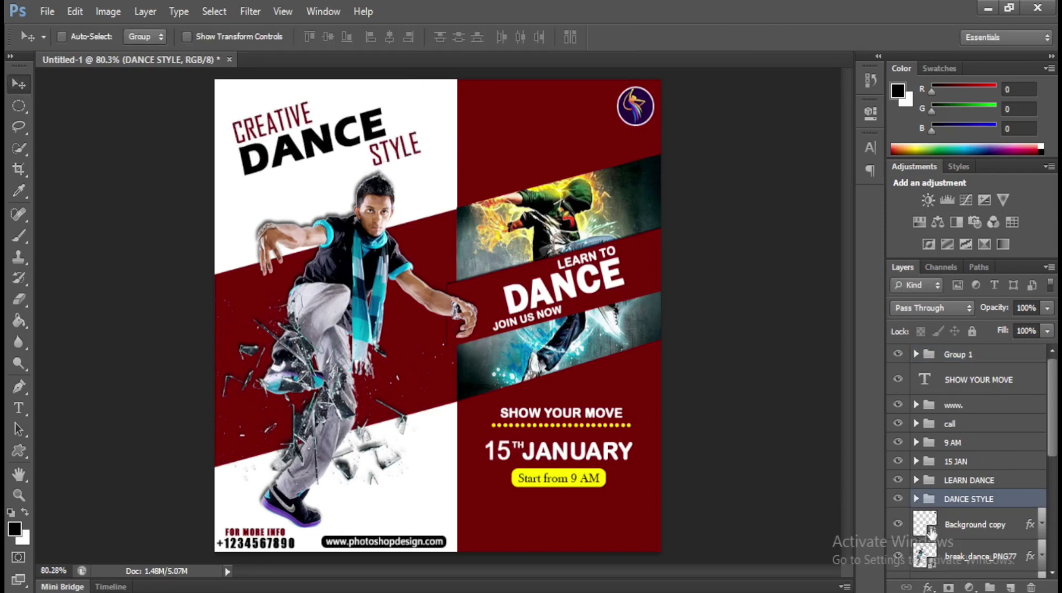
Move the round logo on the Background copy layer slightly down and inward from the poster's upper corner
scroll(939, 521, "down", 2)
left_click(941, 486)
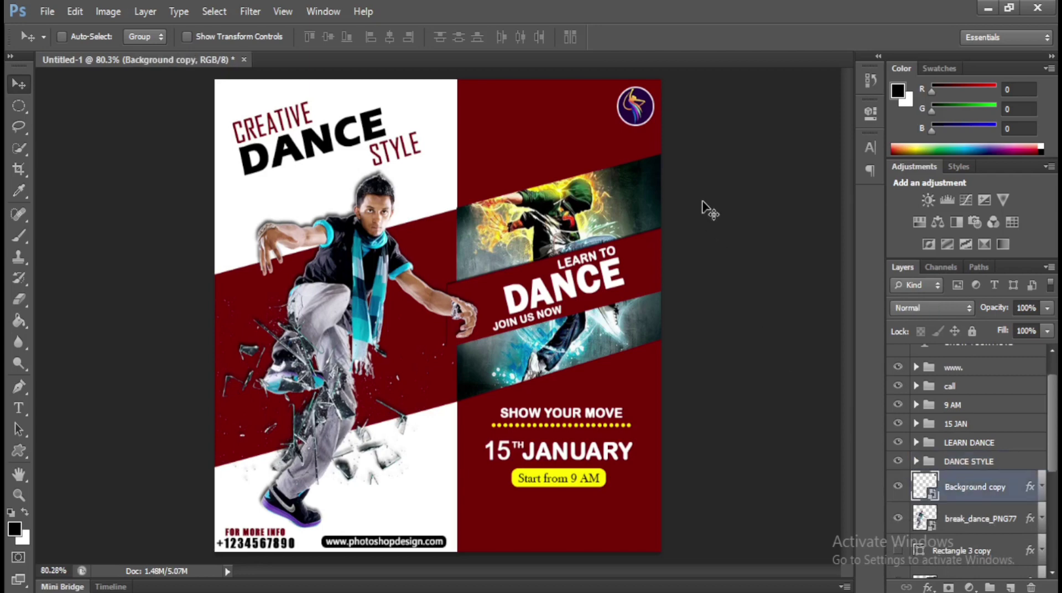
left_click_drag(636, 114, 627, 120)
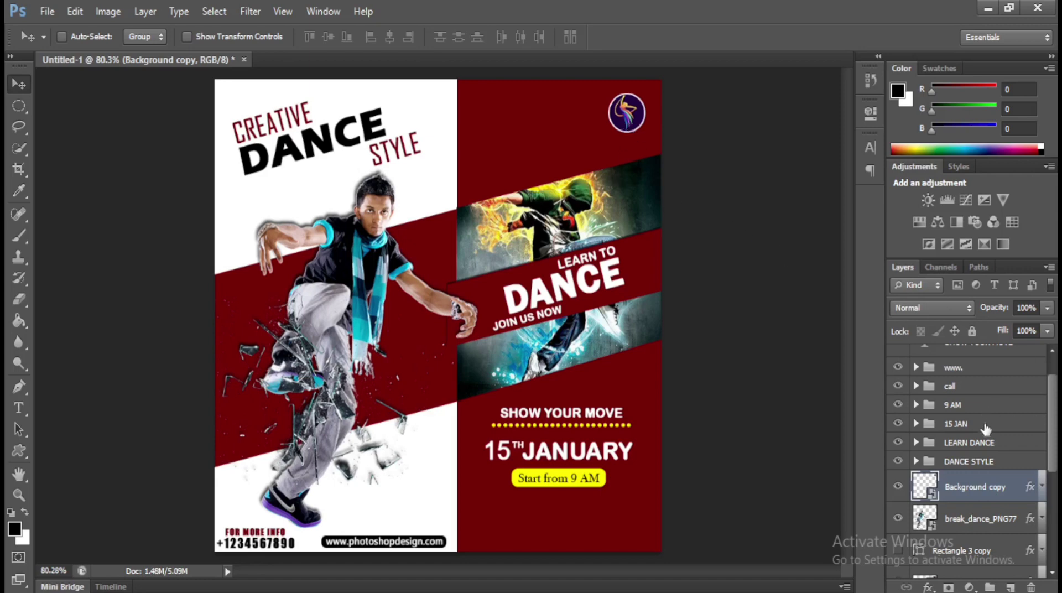
Duplicate the SHOW YOUR MOVE text layer and change the copy's text to "your logo" on two lines
scroll(984, 429, "up", 2)
left_click(979, 378)
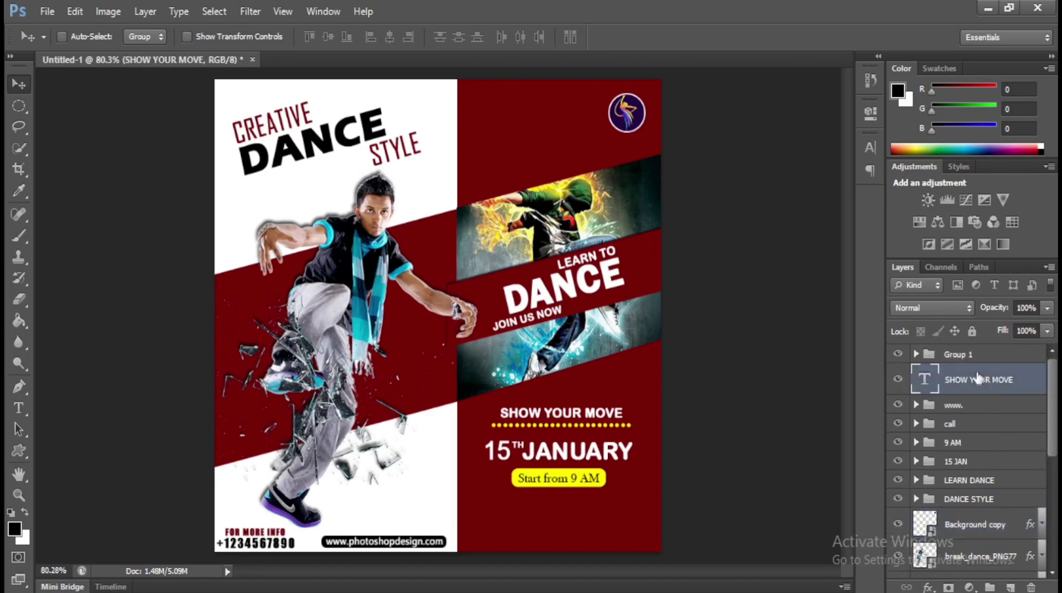
key("ctrl+j")
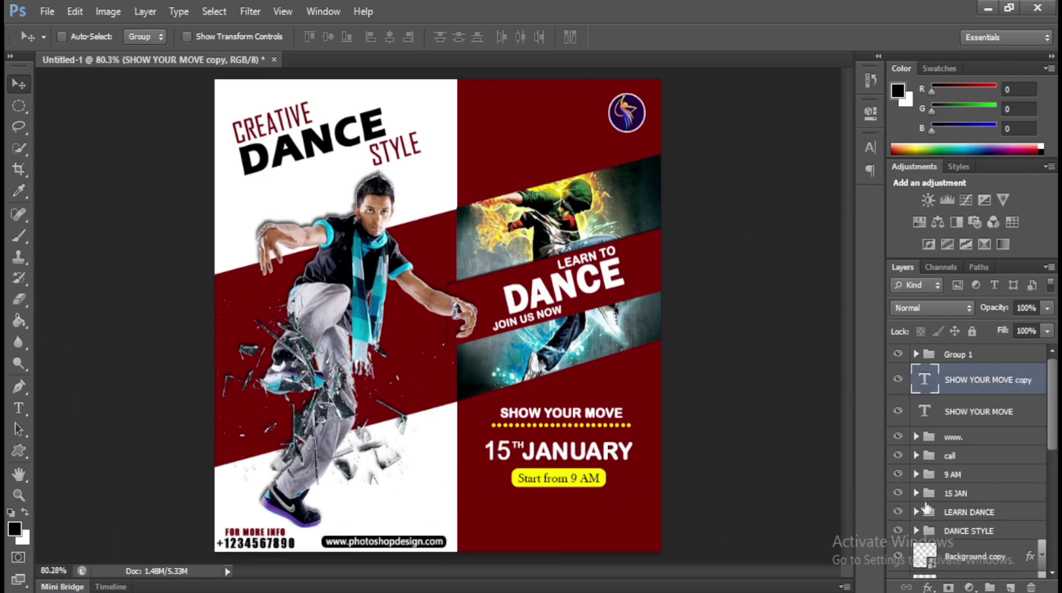
double_click(928, 380)
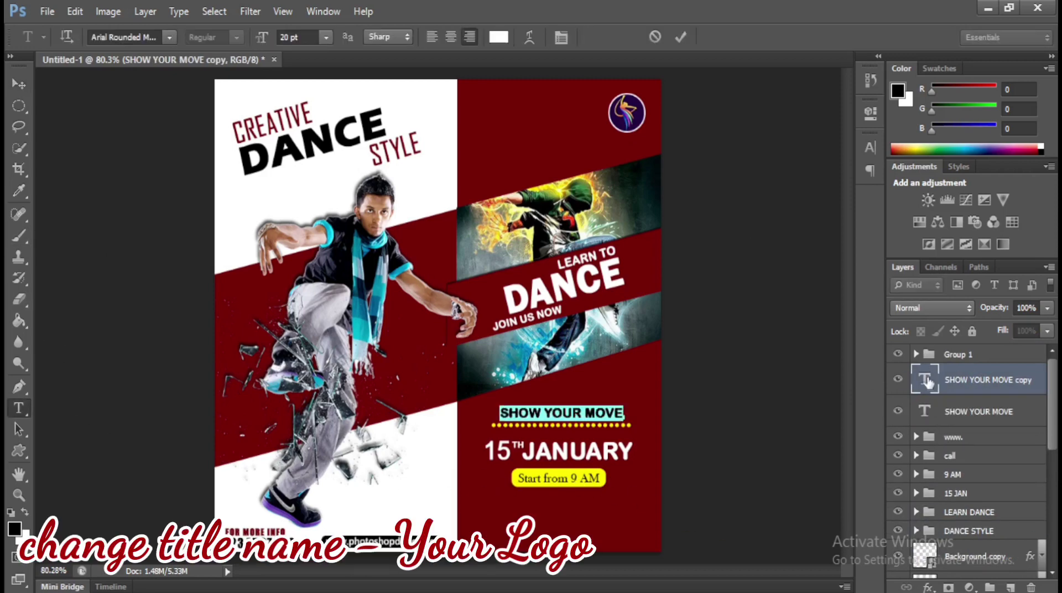
type("your l")
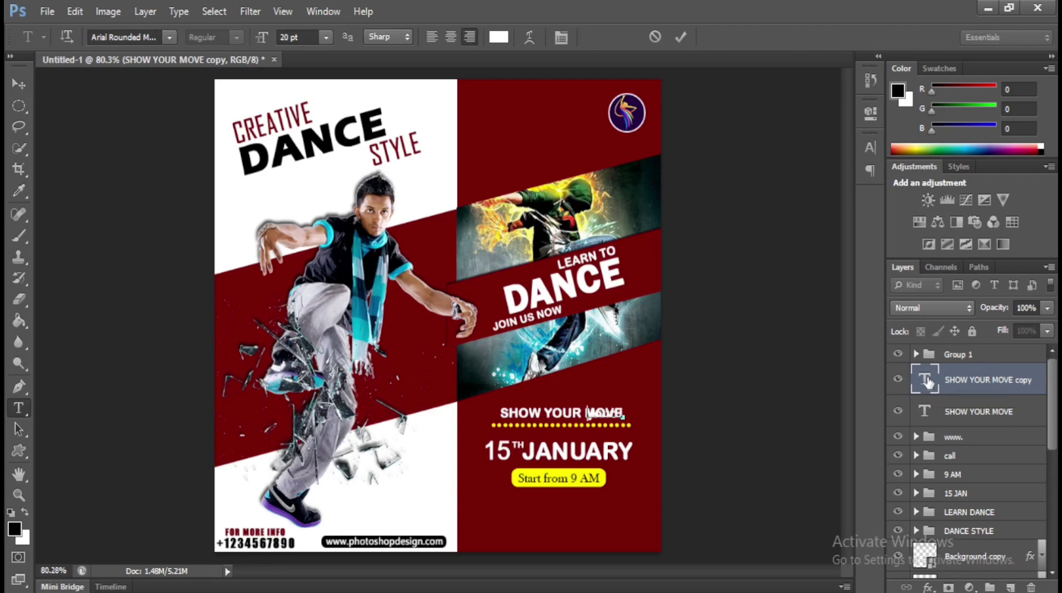
key("BackSpace")
type("logo")
key("ctrl+Return")
key("v")
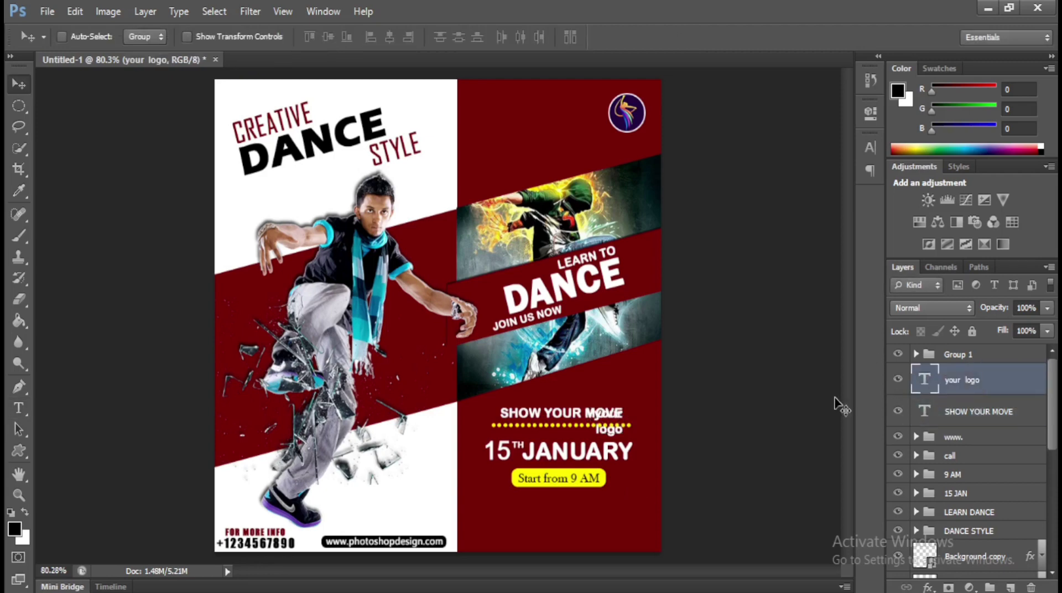
Place the logo caption directly beside the round logo, retype it as YOUR LOGO in capitals and nudge it away from the logo
left_click_drag(614, 434, 590, 127)
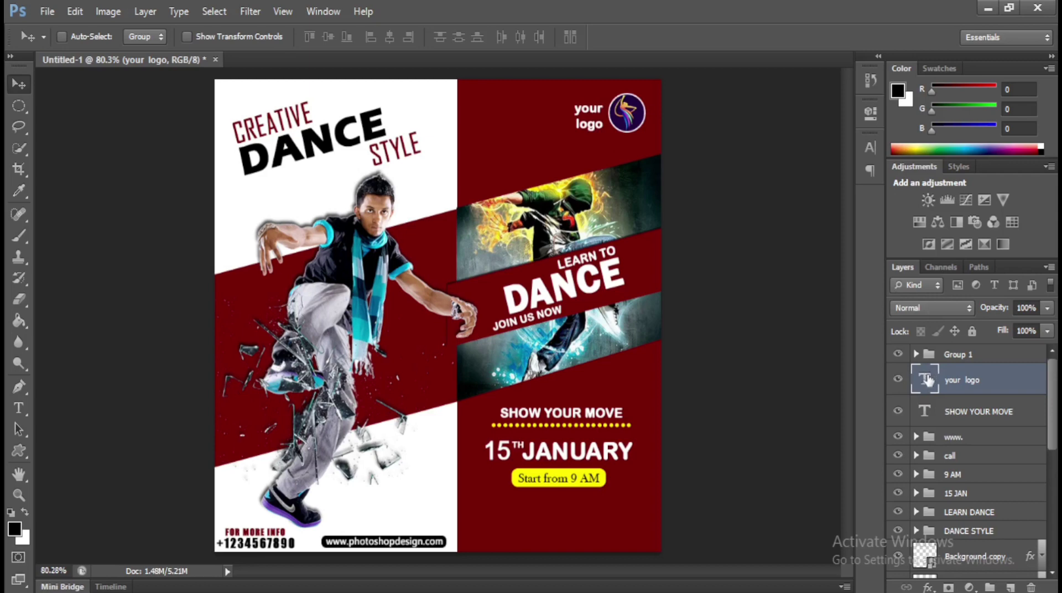
double_click(927, 380)
type("YOU")
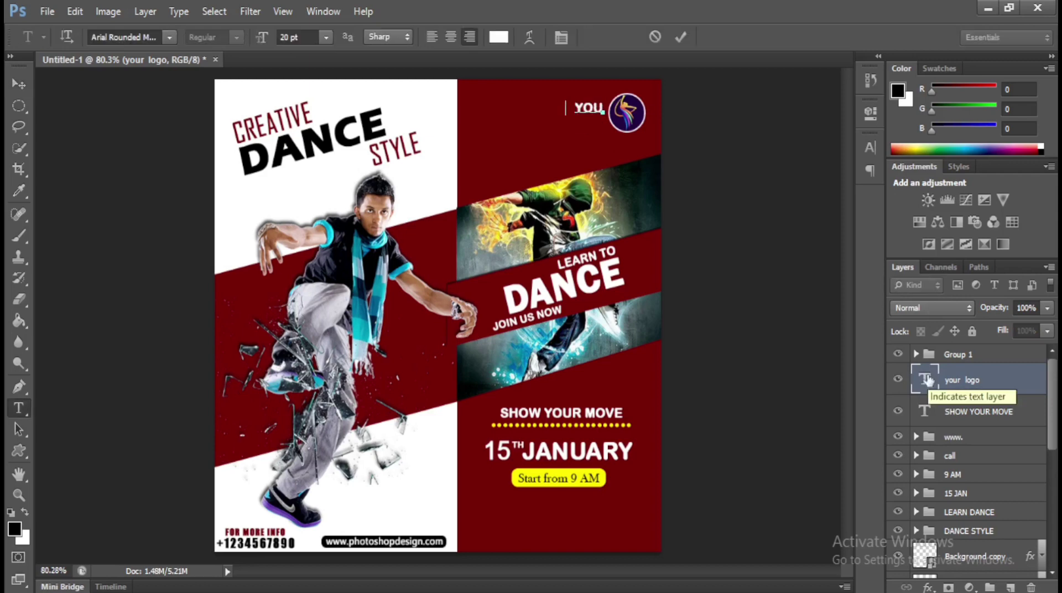
type("R LOGO")
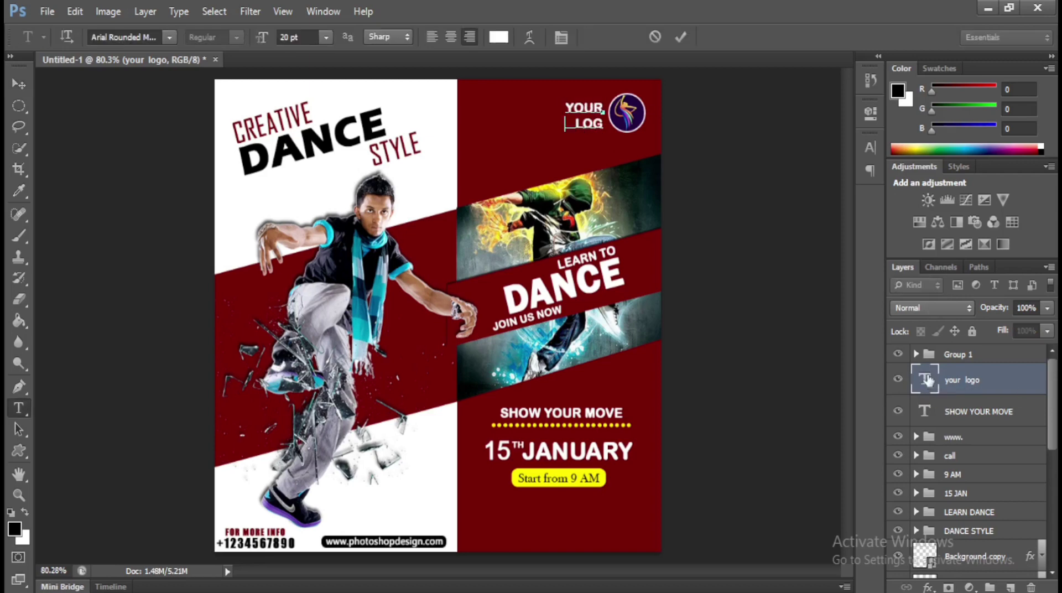
left_click(18, 83)
key("Left")
key("Left")
key("Left")
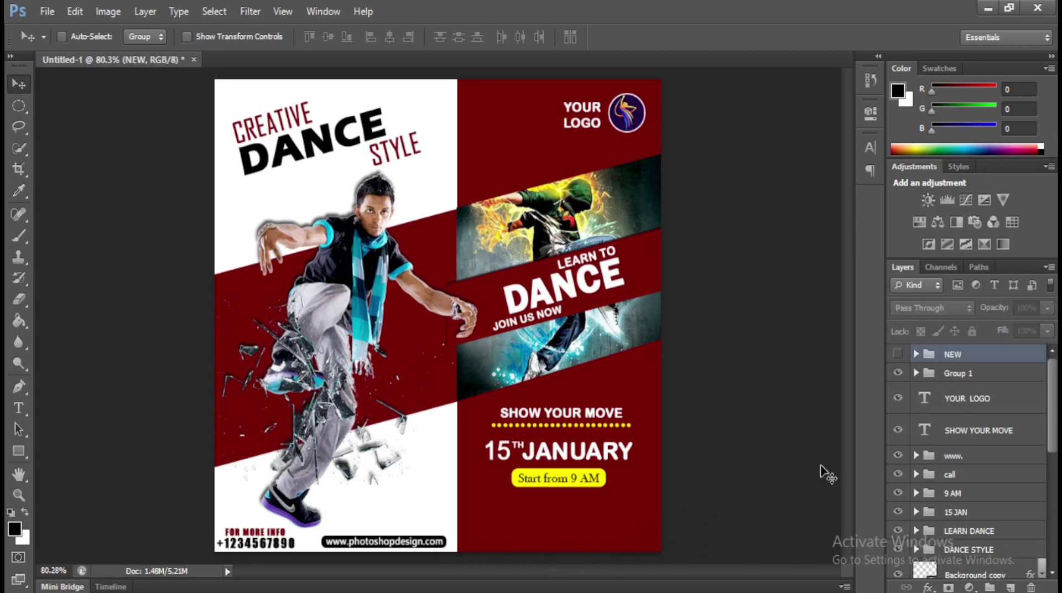
Make the NEW group of dot patterns visible and add an empty layer directly above Rectangle 3
left_click(897, 353)
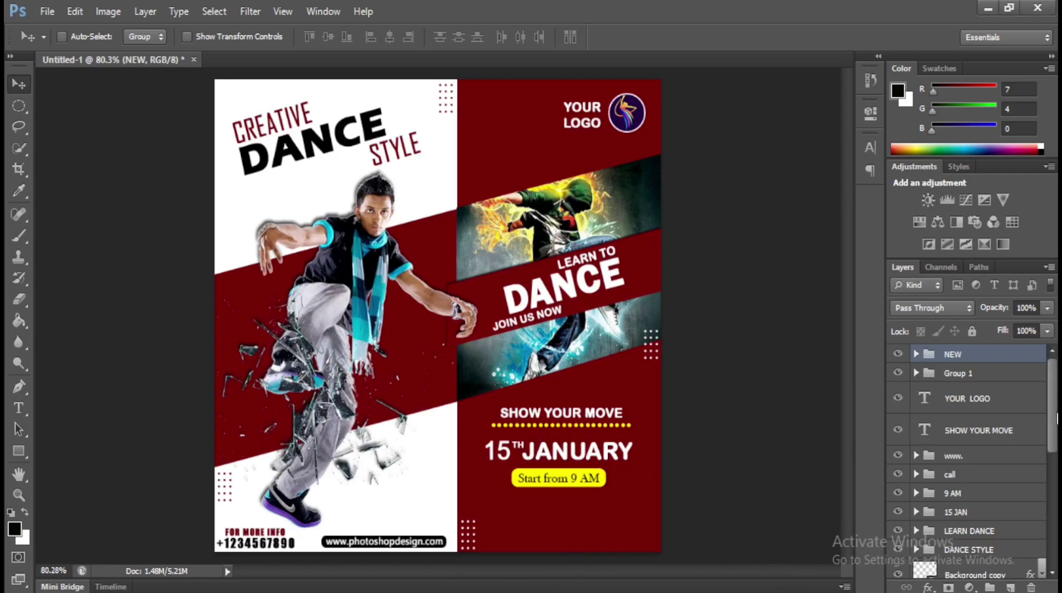
left_click_drag(1056, 419, 1058, 574)
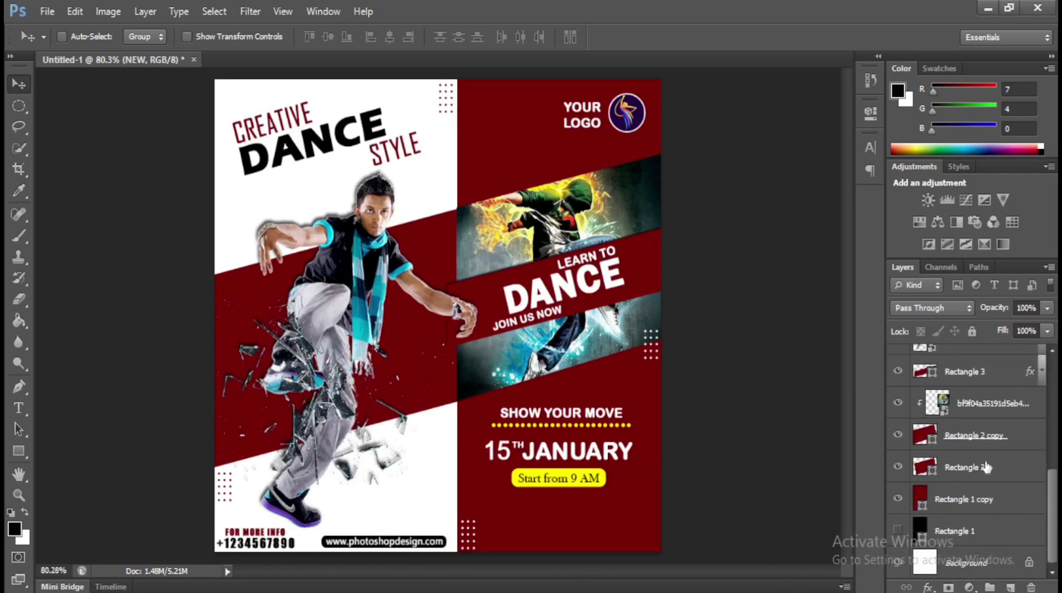
scroll(987, 468, "up", 3)
left_click(984, 429)
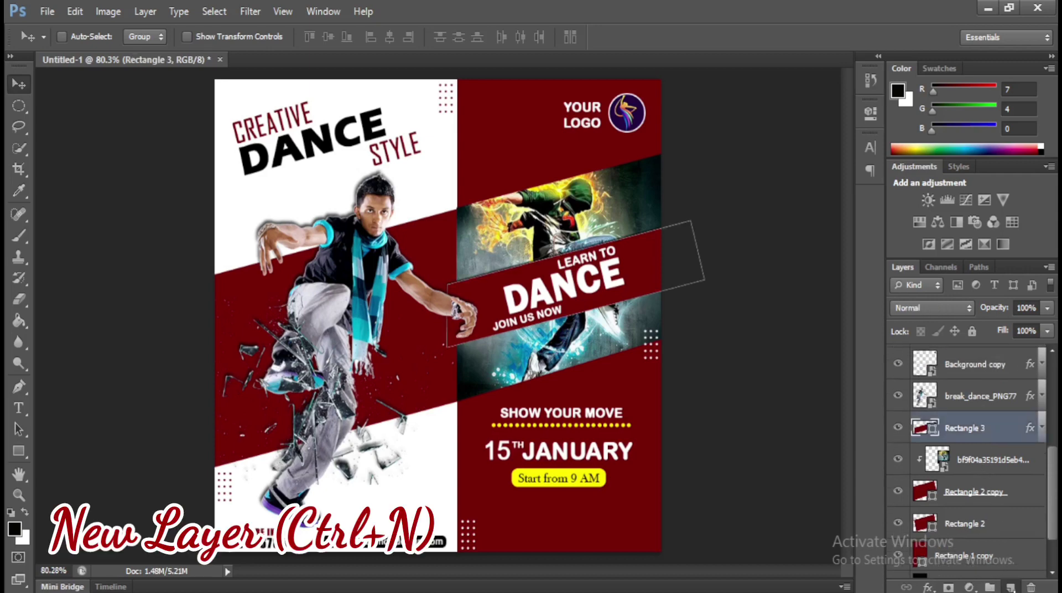
left_click(1011, 588)
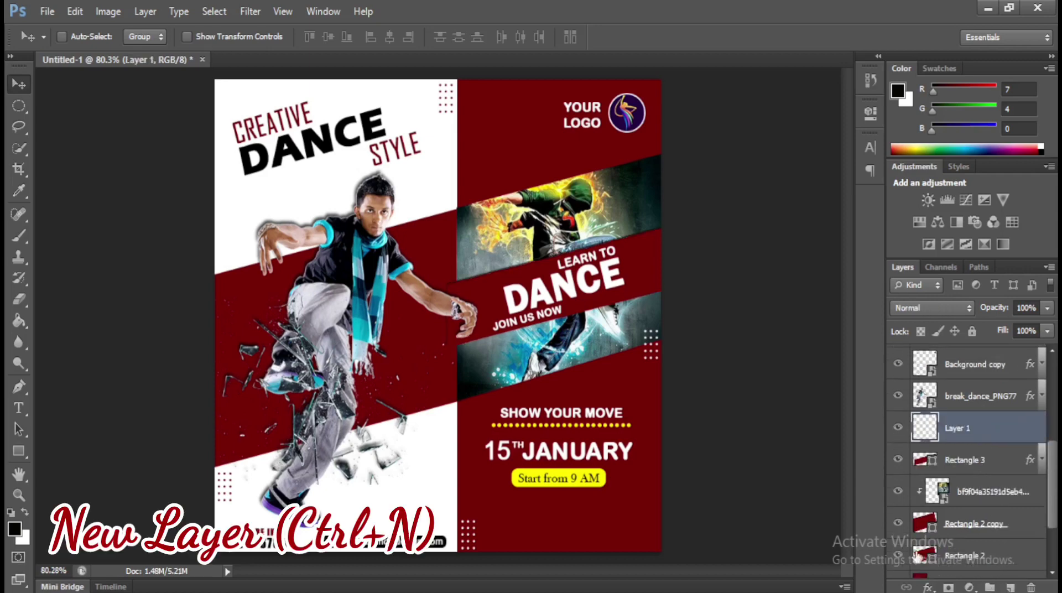
Draw a small flat elliptical selection under the dancer's front shoe, fill it with the near-black foreground colour and deselect
left_click(18, 105)
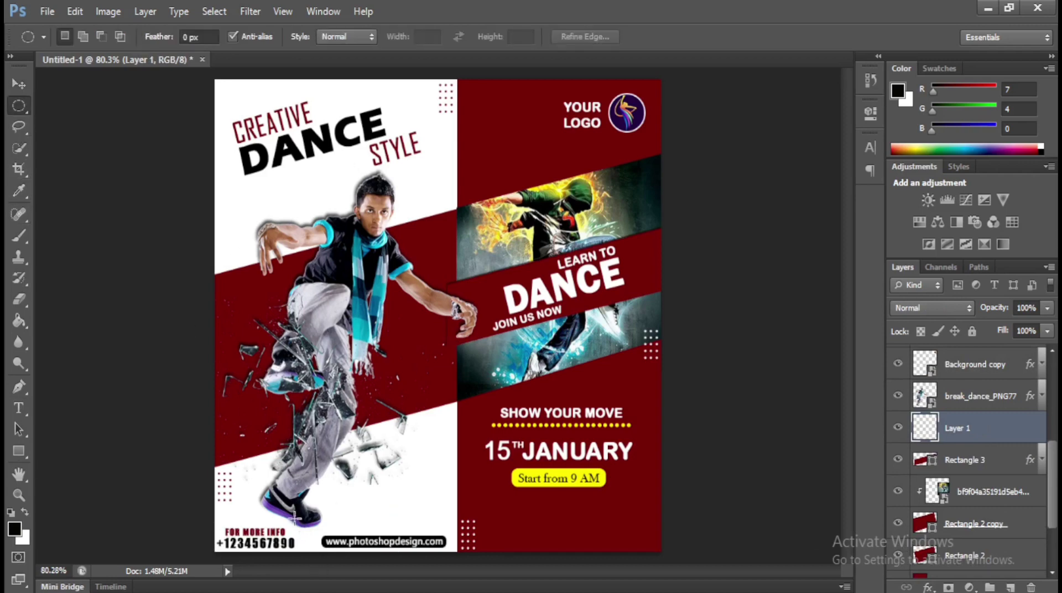
left_click_drag(291, 517, 327, 528)
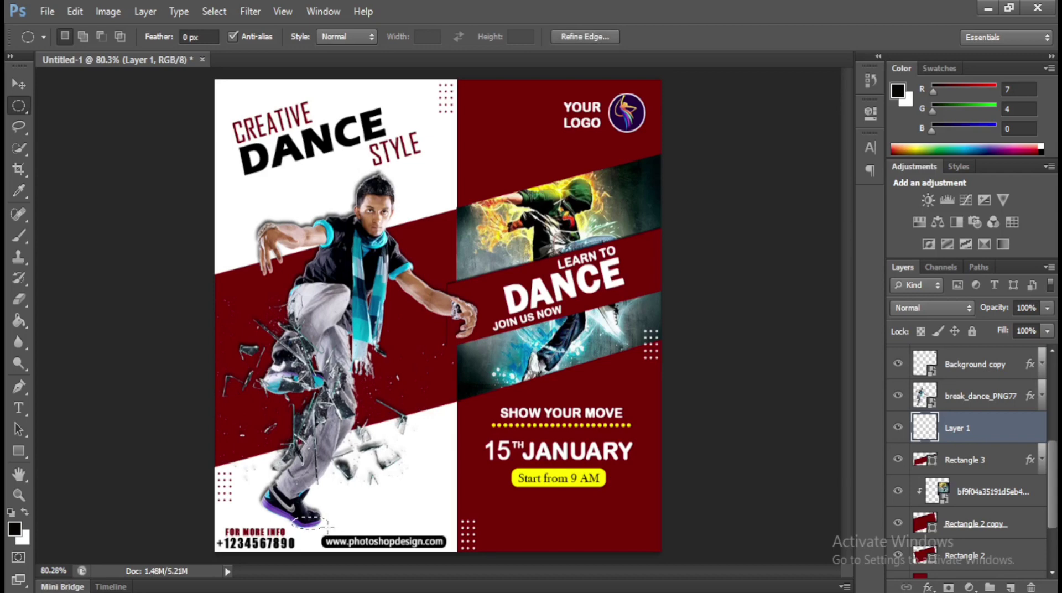
left_click(20, 321)
left_click(312, 521)
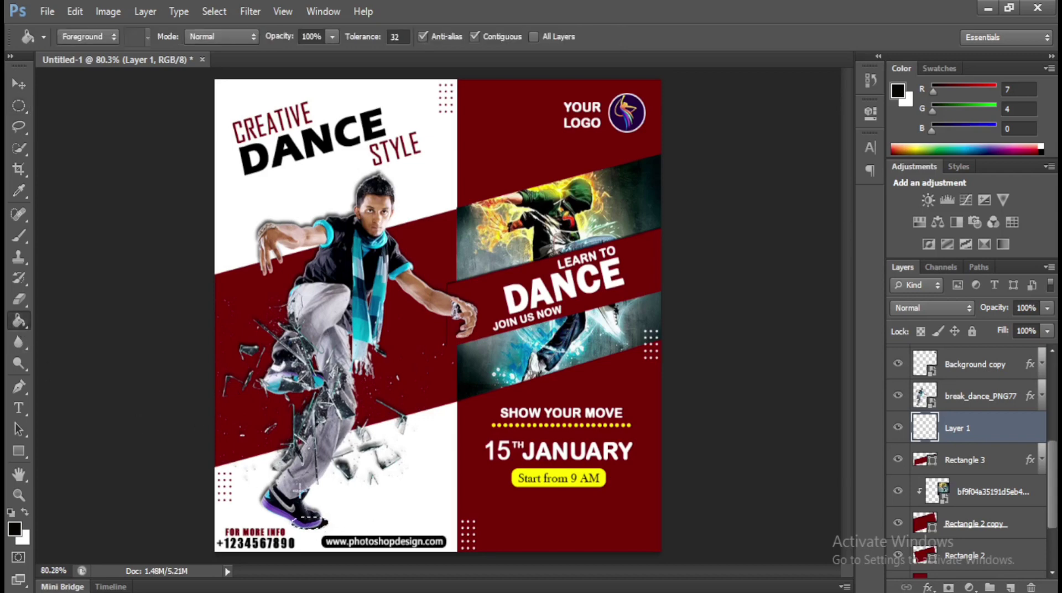
key("ctrl+d")
Give the shoe ellipse on Layer 1 a drop shadow with a 26 px distance and an increased size
double_click(1029, 426)
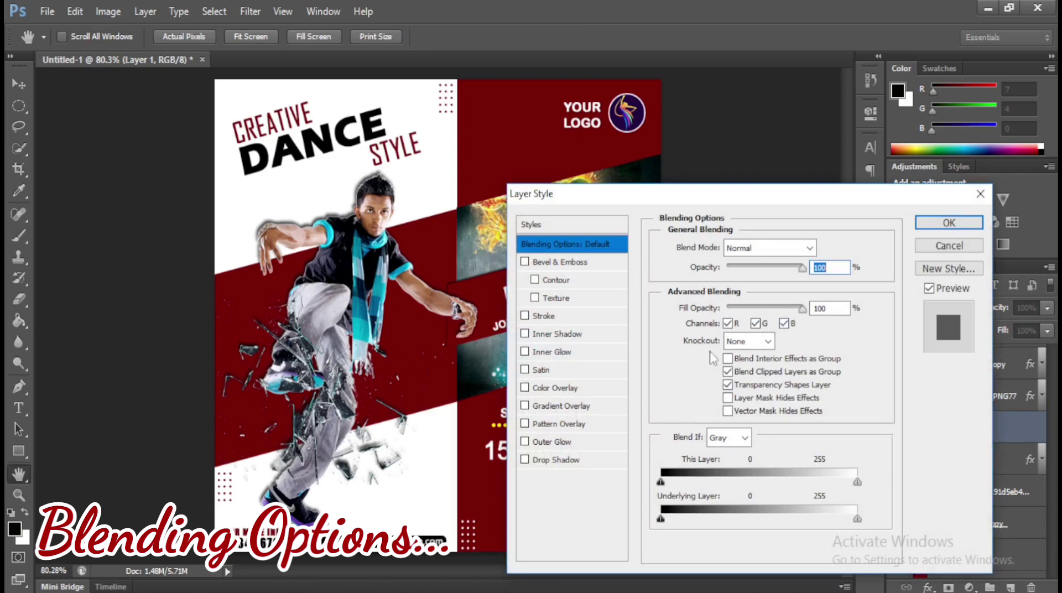
left_click(557, 460)
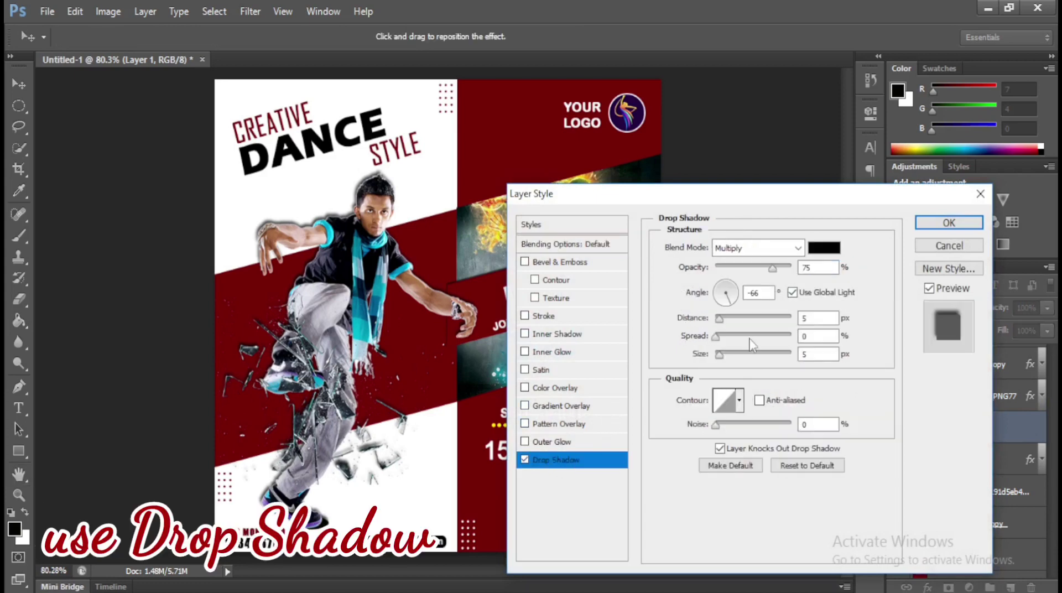
left_click_drag(719, 320, 718, 351)
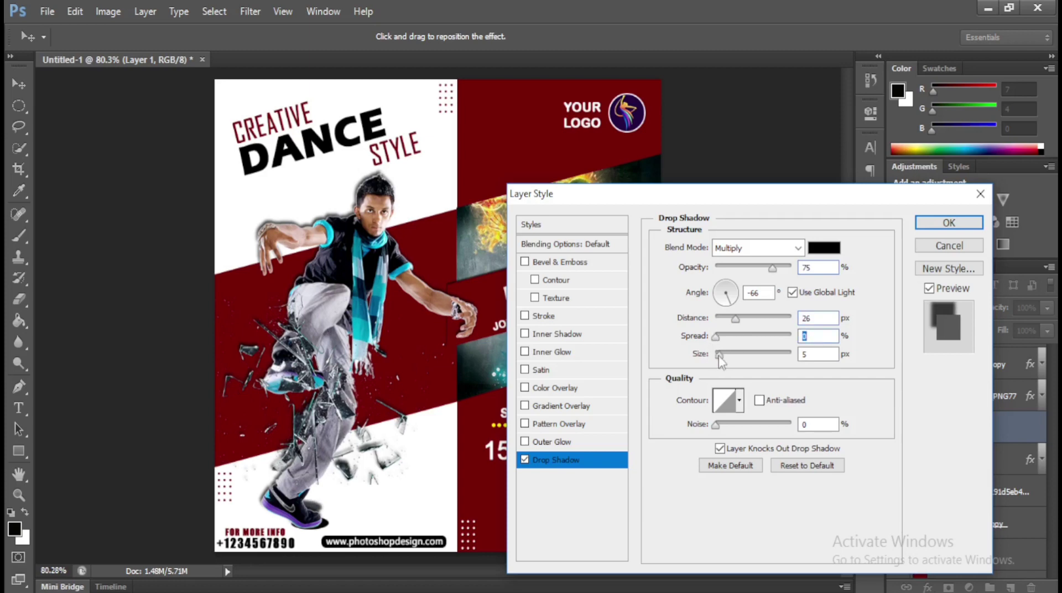
mouse_move(720, 357)
left_mouse_down()
mouse_move(748, 365)
mouse_move(727, 375)
mouse_move(722, 366)
left_mouse_up()
left_click(942, 224)
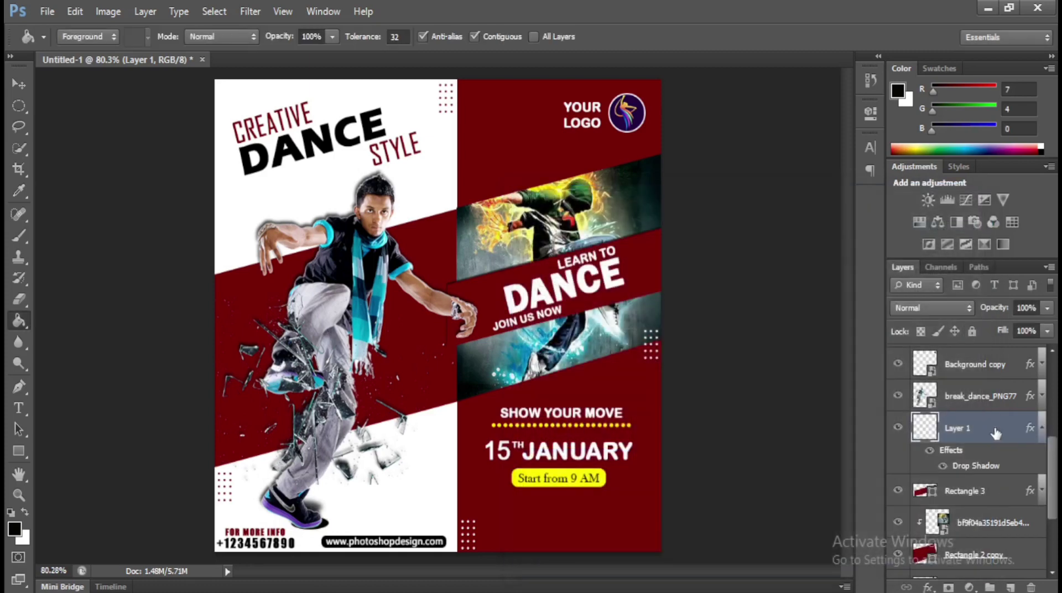
Set Layer 1's fill to 0% and move its remaining shadow down beneath the dancer's shoe
left_click(1047, 330)
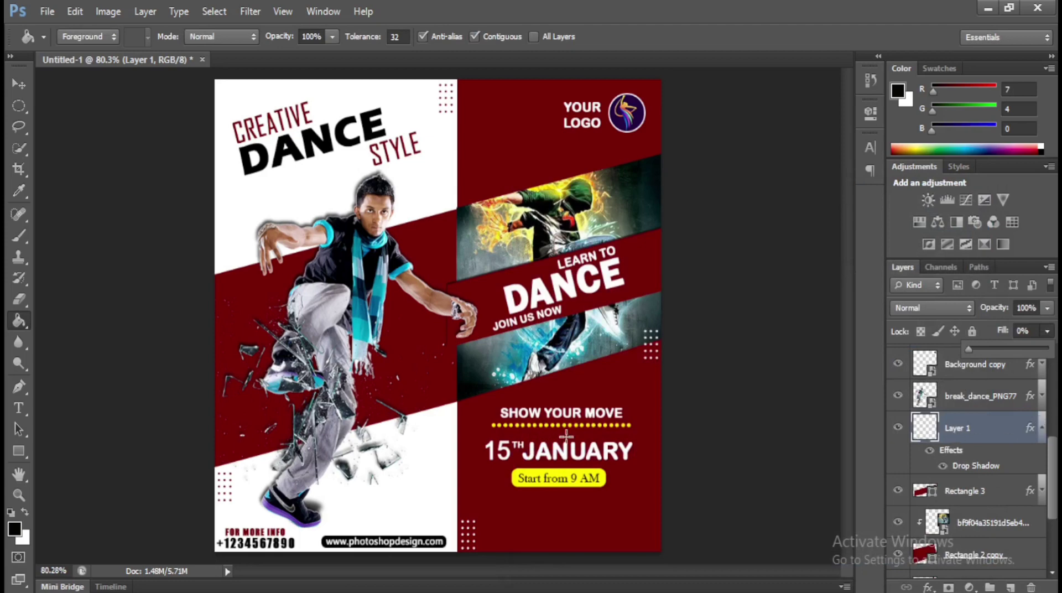
left_click(17, 88)
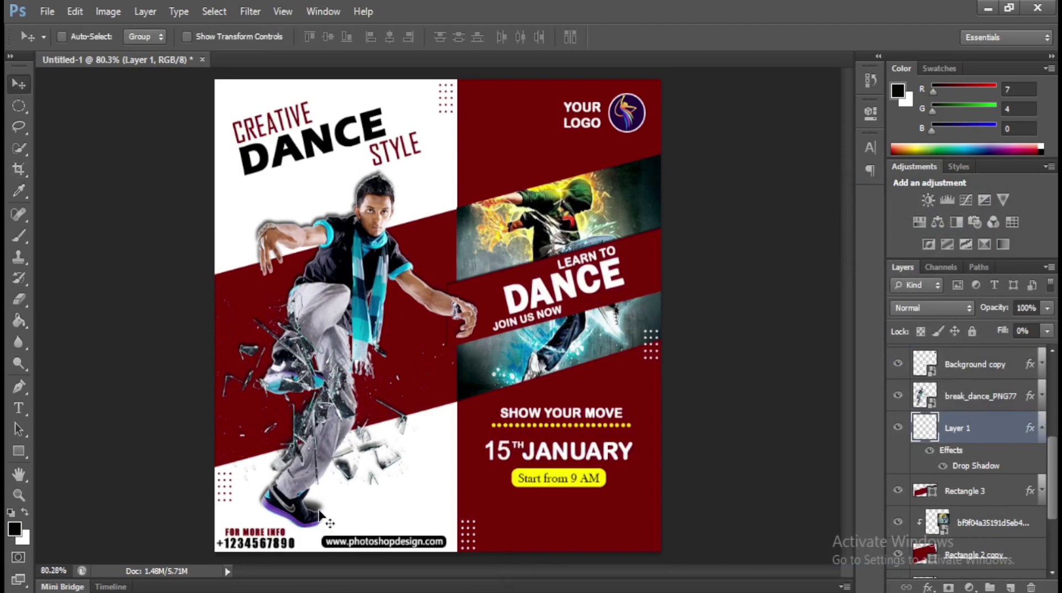
left_click_drag(319, 512, 321, 527)
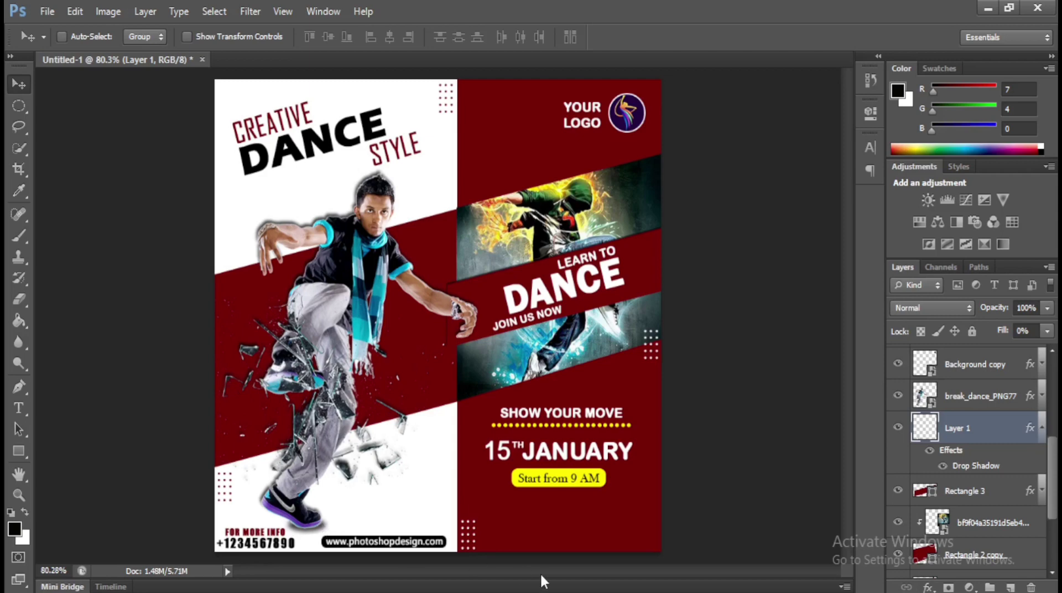